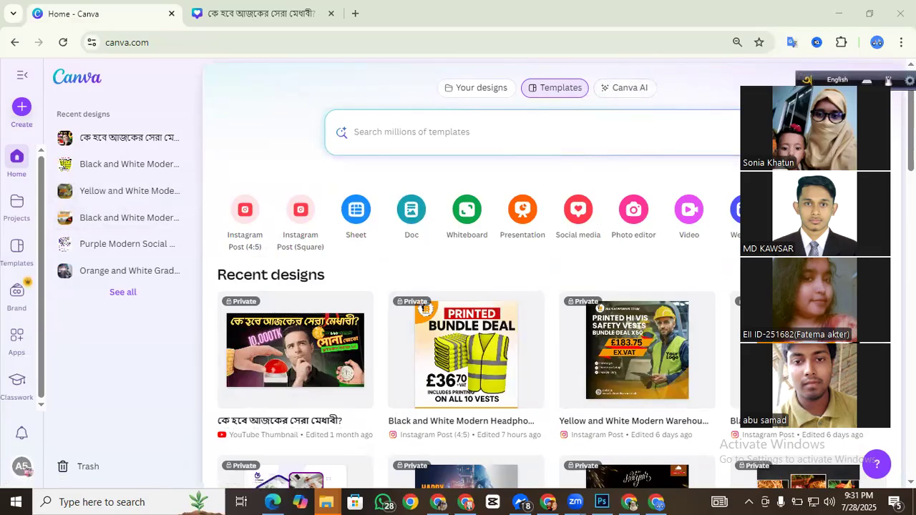
Step: Create a new custom-size design of 1280 × 720 px
scroll(788, 186, "down", 1)
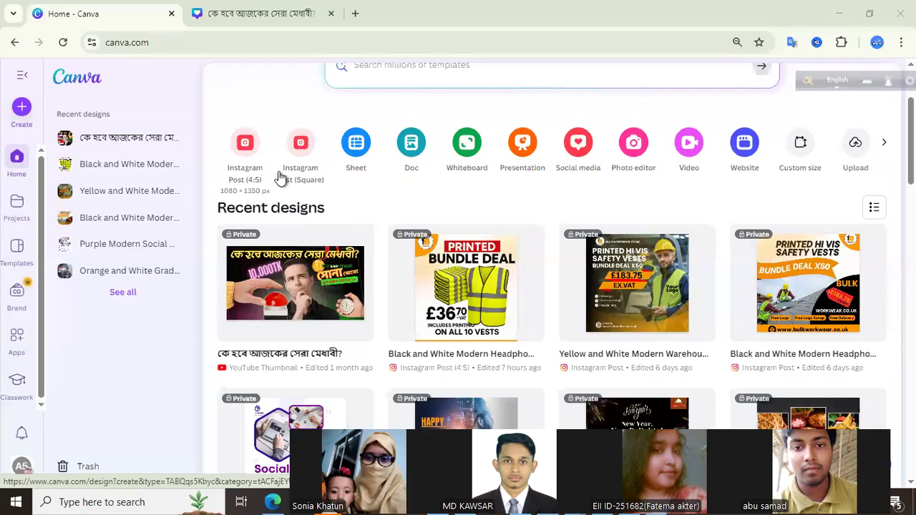
left_click(808, 153)
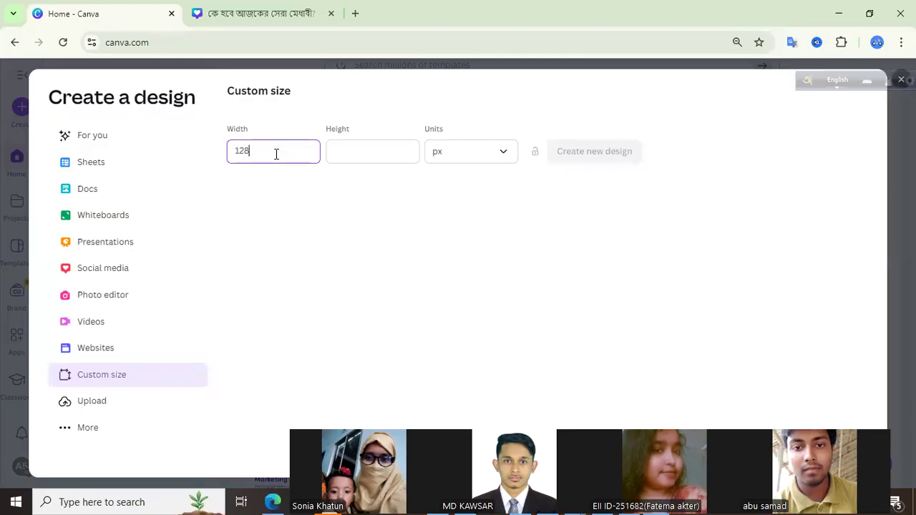
left_click(373, 152)
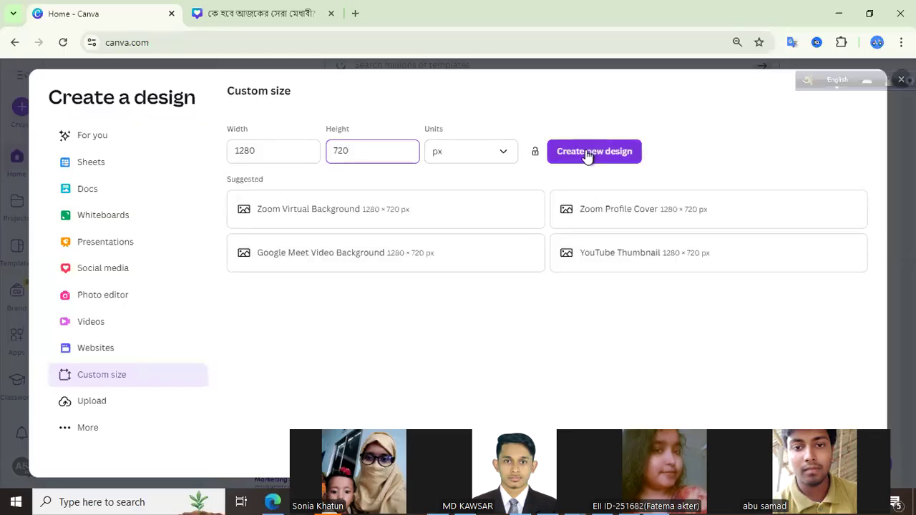
left_click(587, 153)
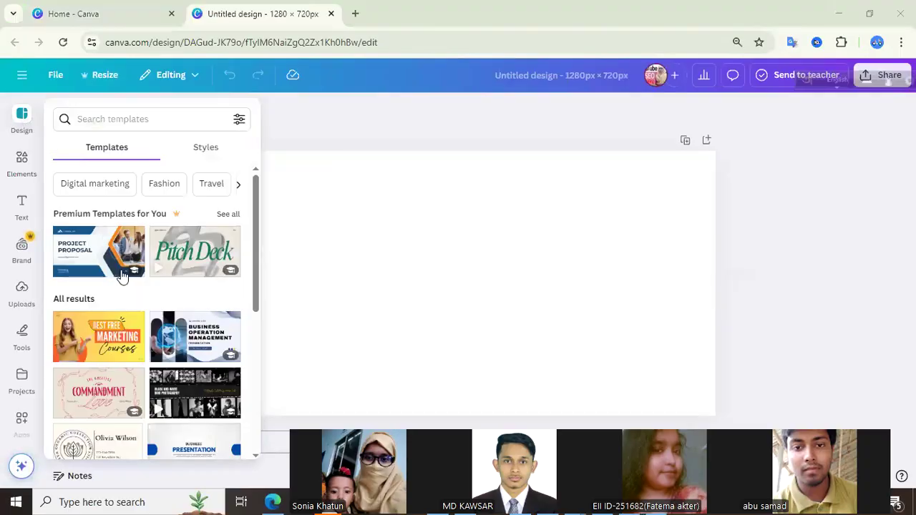
Step: Browse the suggested design templates for one that suits a thumbnail
scroll(82, 230, "down", 1)
scroll(83, 229, "up", 1)
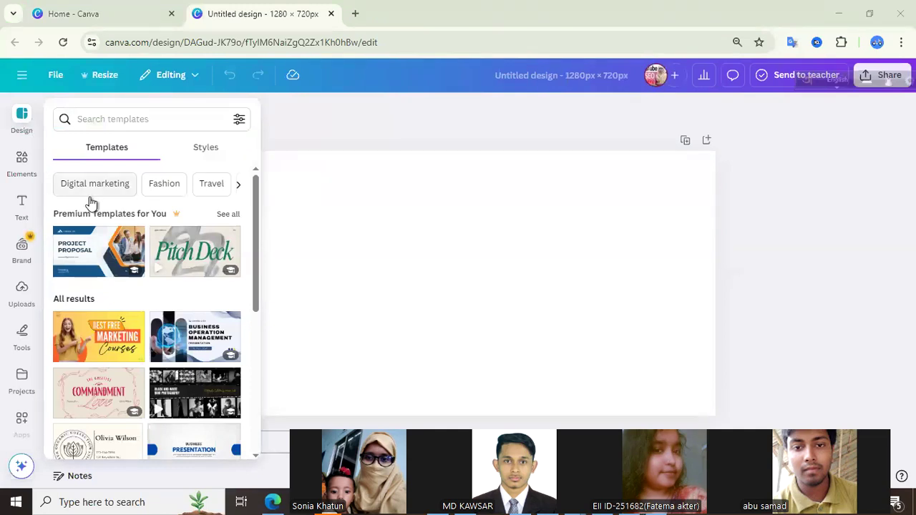
scroll(129, 305, "down", 5)
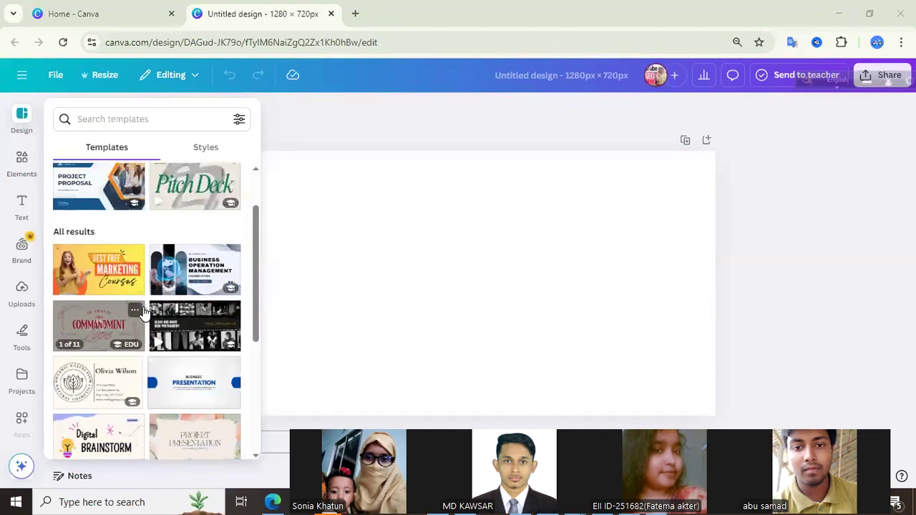
scroll(151, 286, "down", 5)
scroll(151, 290, "up", 3)
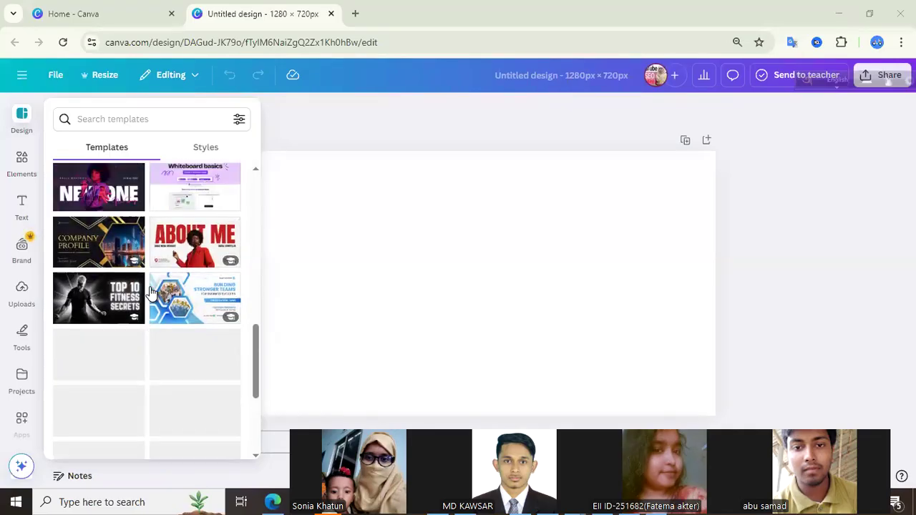
scroll(150, 291, "down", 2)
scroll(143, 292, "up", 1)
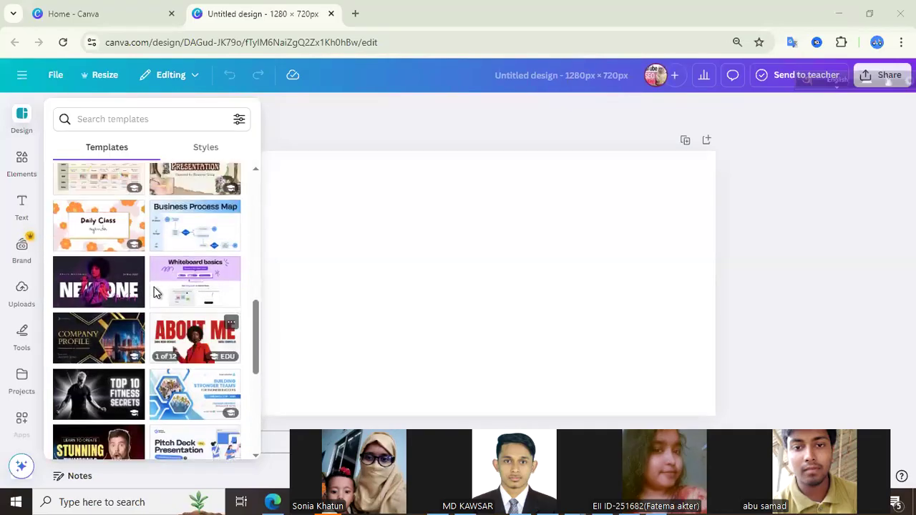
scroll(118, 290, "up", 8)
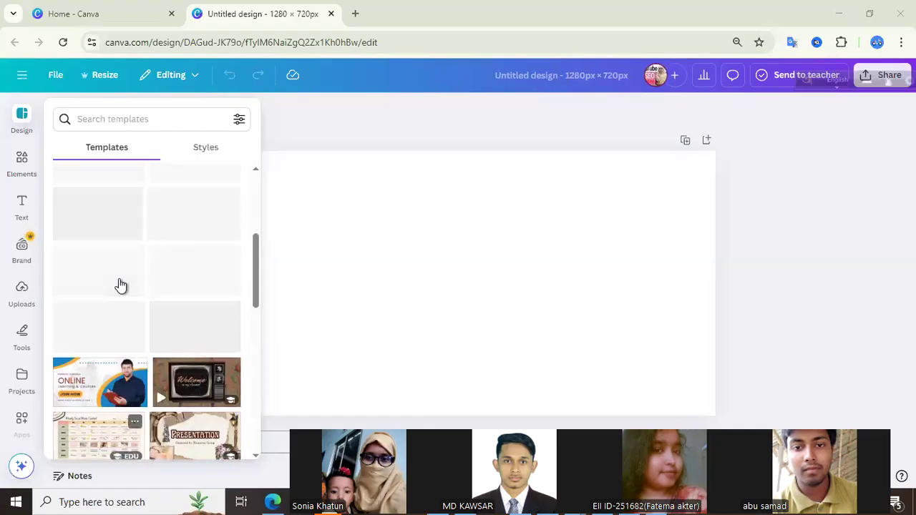
scroll(121, 285, "down", 10)
scroll(121, 286, "up", 5)
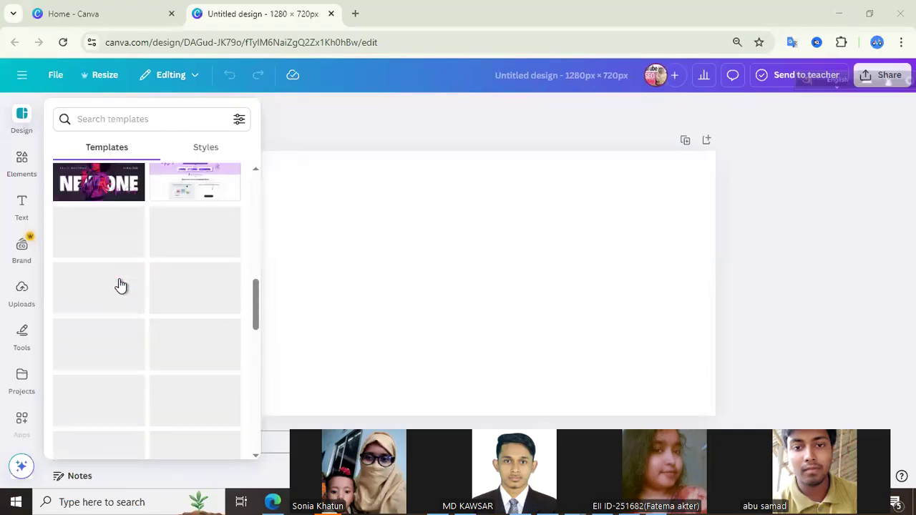
Step: Search the templates for "make money online"
left_click(146, 121)
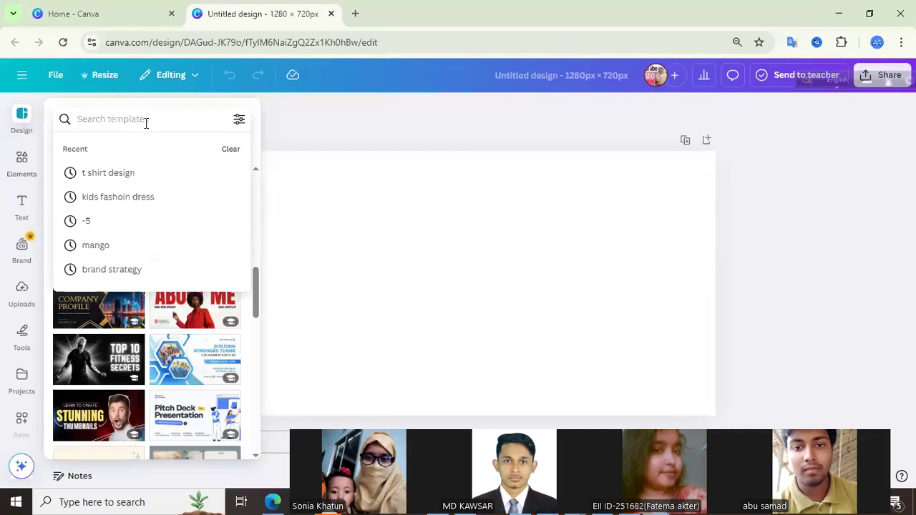
type("mak")
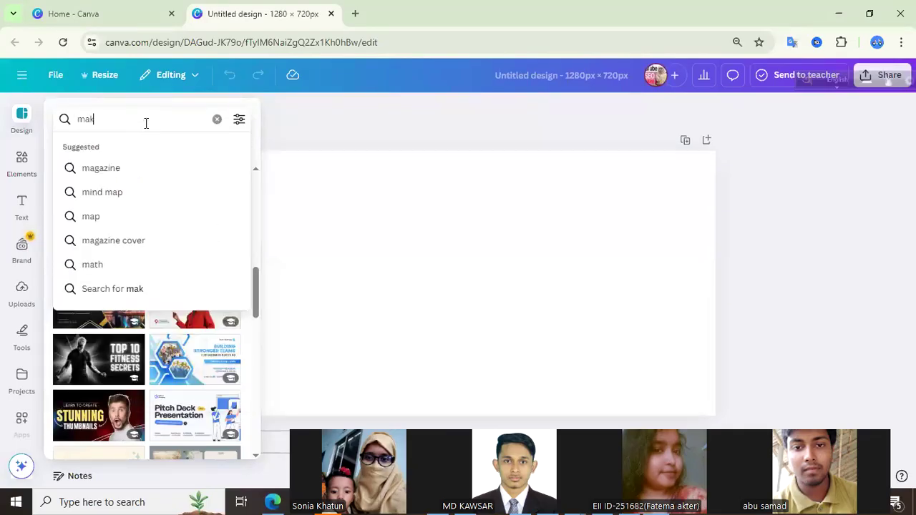
type("e money")
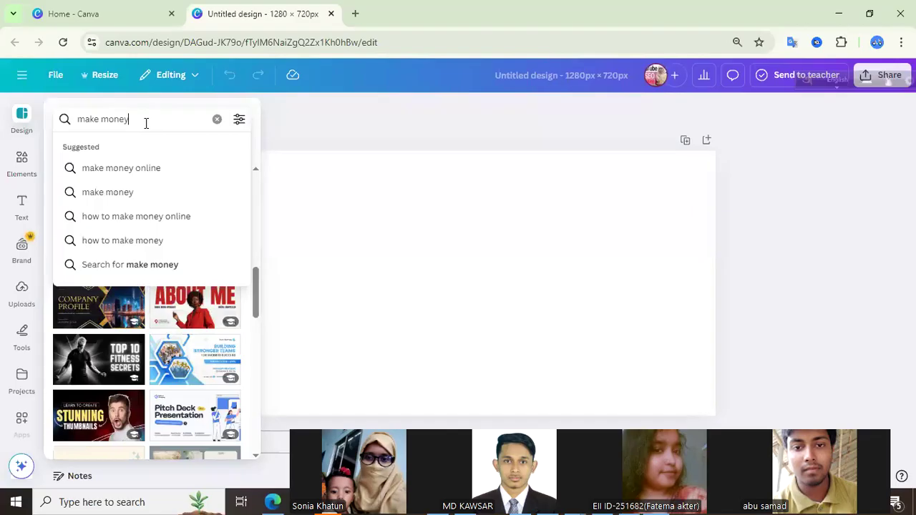
left_click(126, 169)
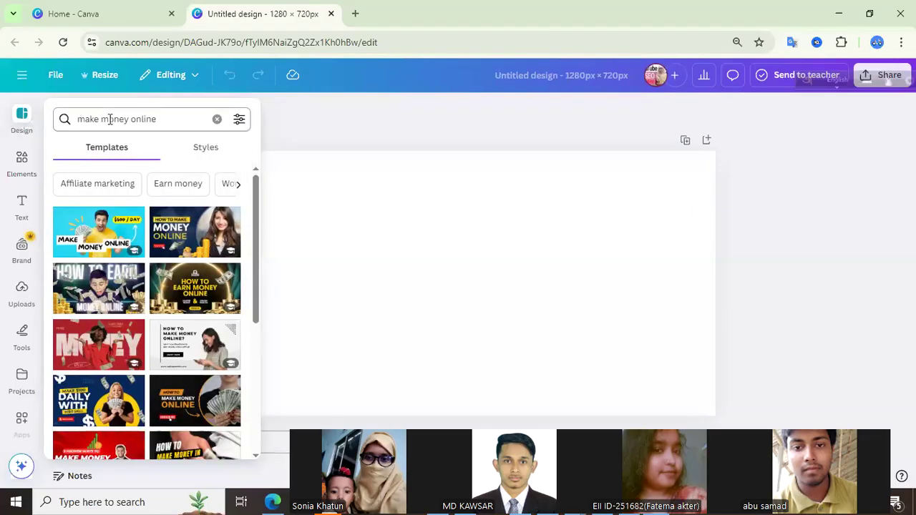
Step: Apply the orange "Quick Cash Strategies" YouTube thumbnail template from the search results to the blank page
scroll(175, 294, "down", 5)
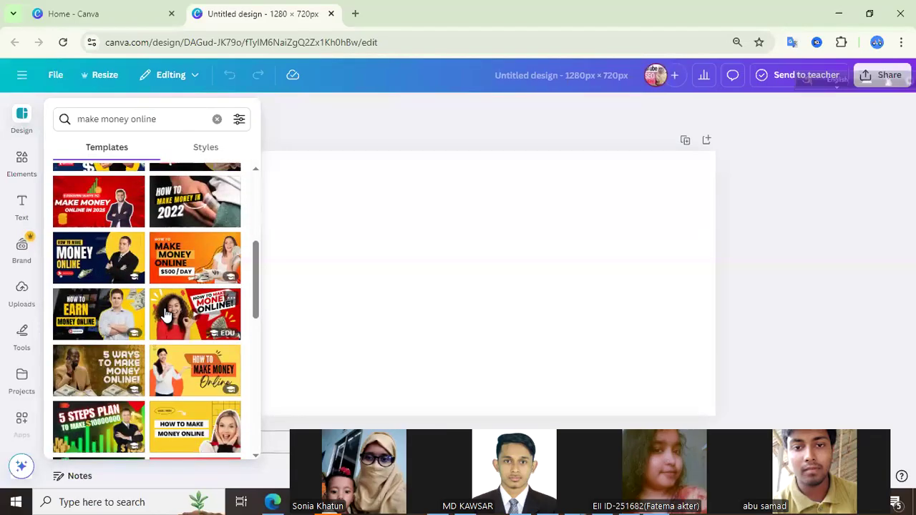
scroll(154, 322, "down", 5)
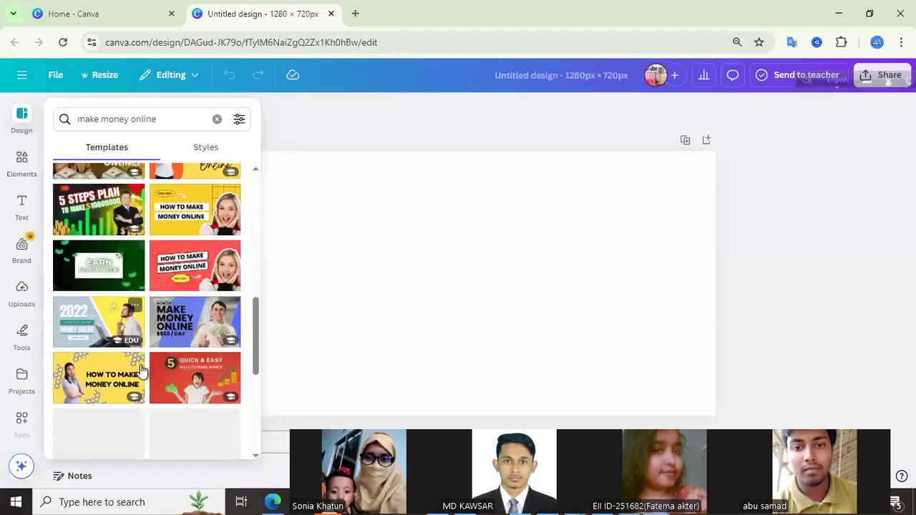
scroll(146, 336, "down", 6)
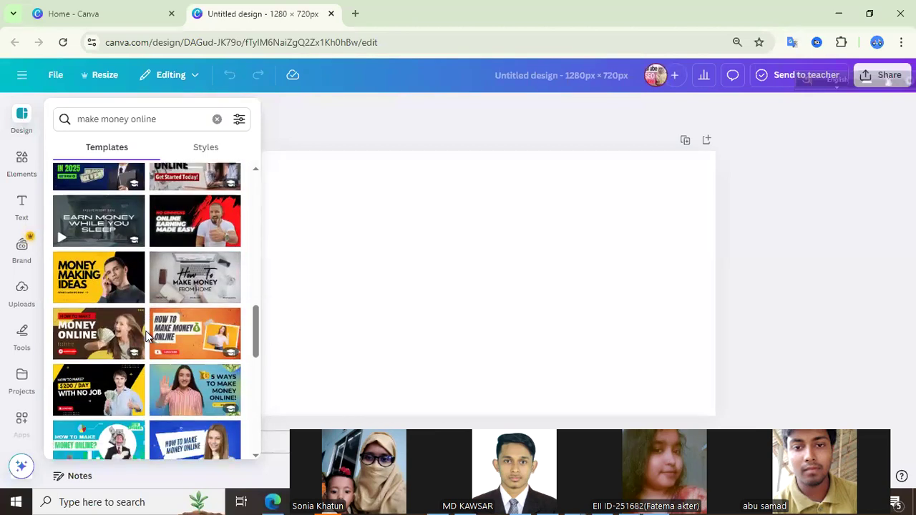
scroll(145, 336, "down", 6)
scroll(147, 336, "down", 3)
scroll(147, 336, "down", 5)
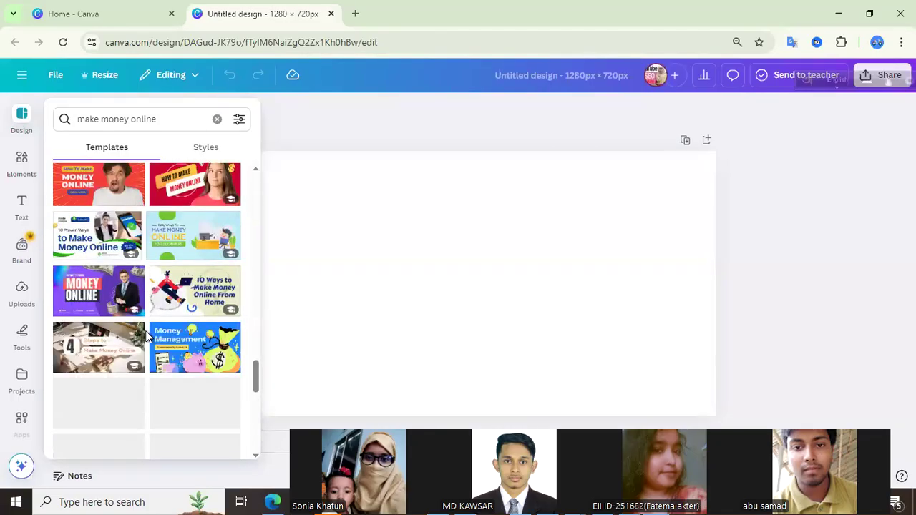
scroll(147, 336, "up", 1)
scroll(146, 337, "down", 2)
scroll(147, 337, "down", 5)
scroll(147, 337, "down", 5)
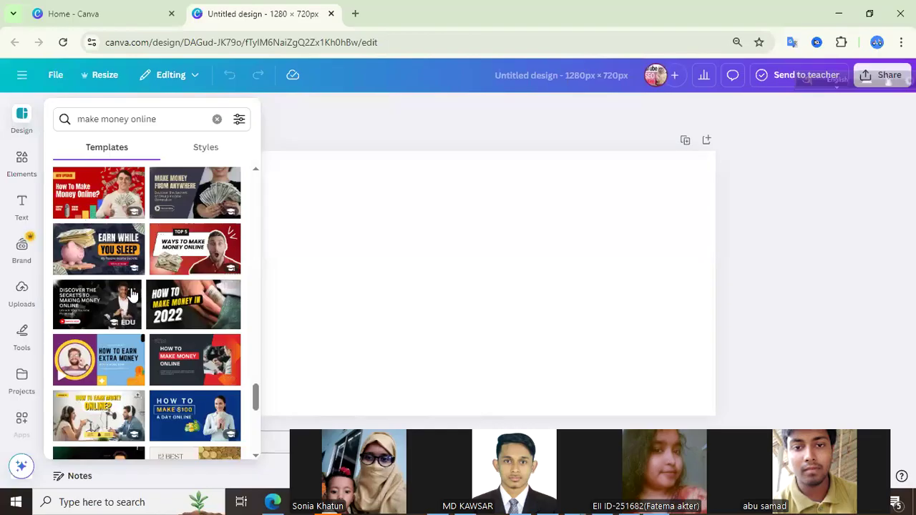
scroll(166, 333, "down", 2)
scroll(166, 334, "down", 1)
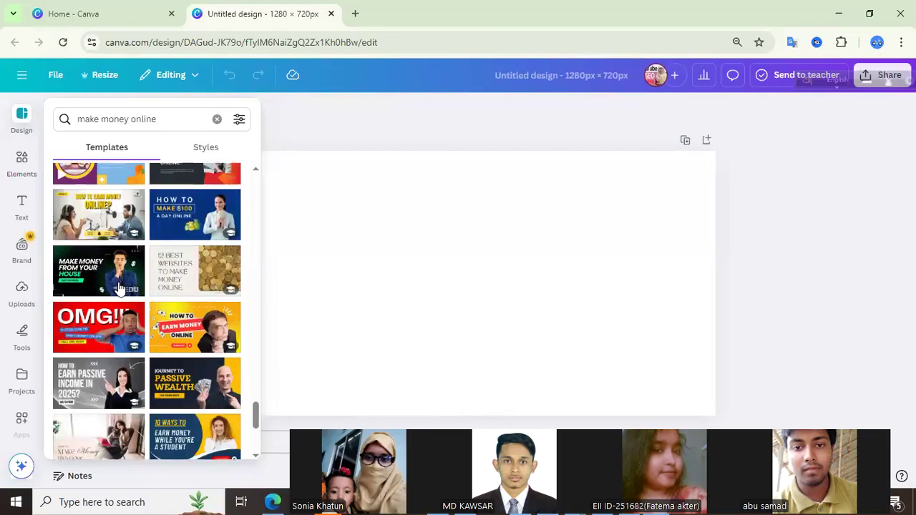
scroll(171, 335, "down", 4)
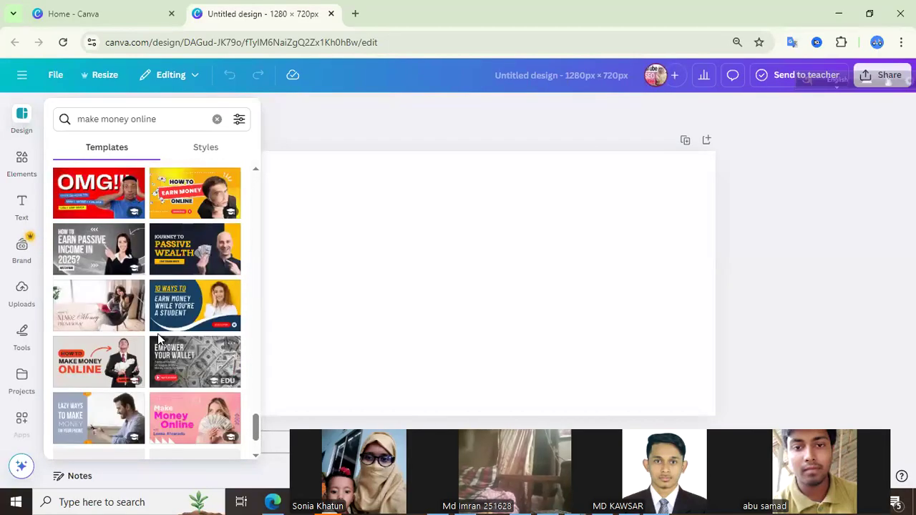
scroll(159, 339, "down", 2)
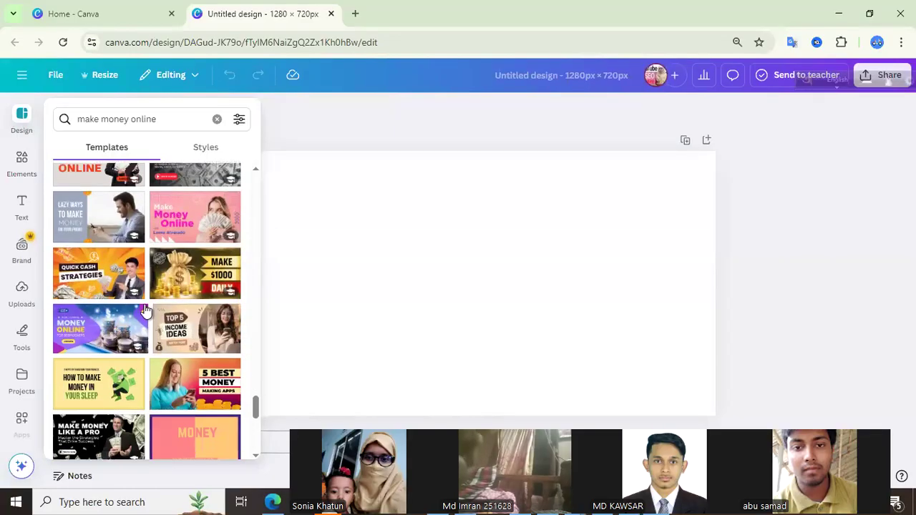
left_click(88, 283)
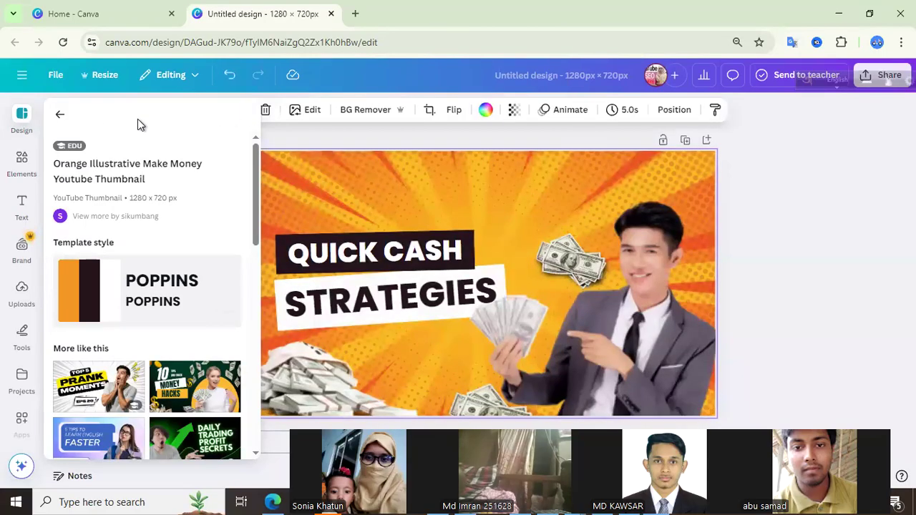
left_click(428, 140)
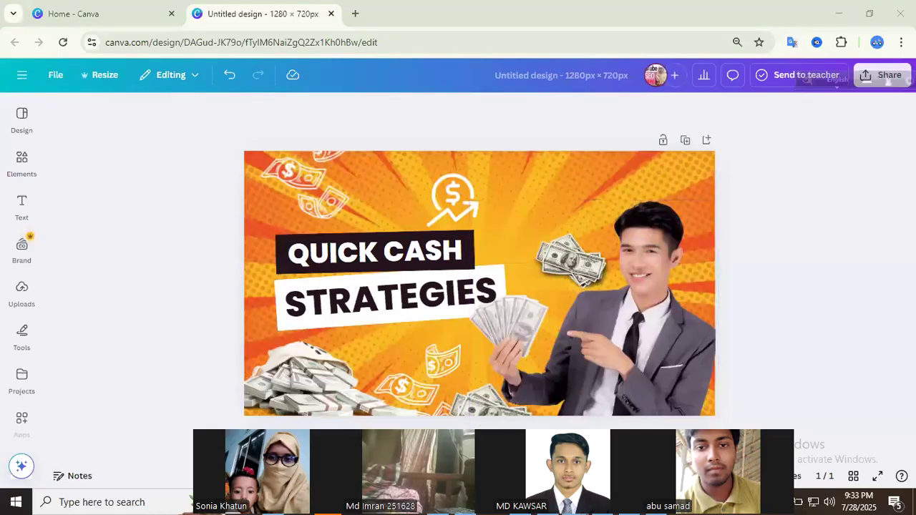
scroll(480, 283, "up", 5)
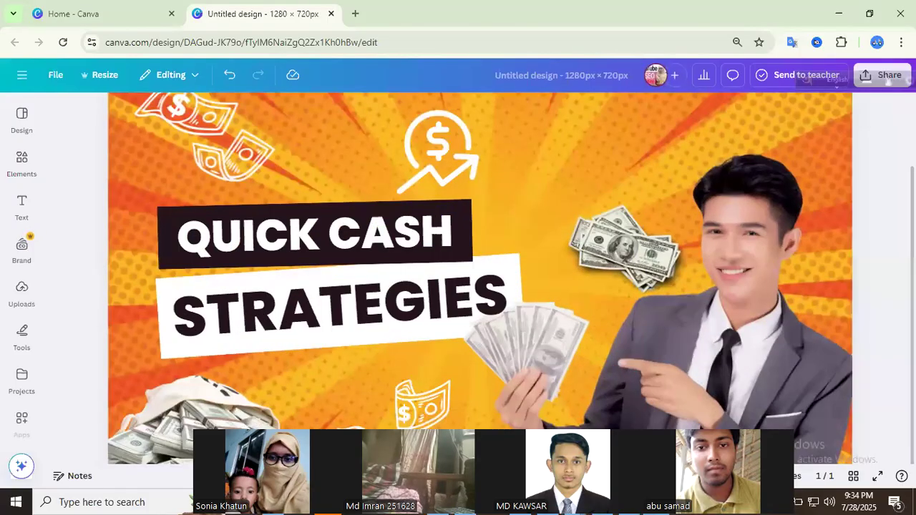
scroll(480, 283, "down", 5)
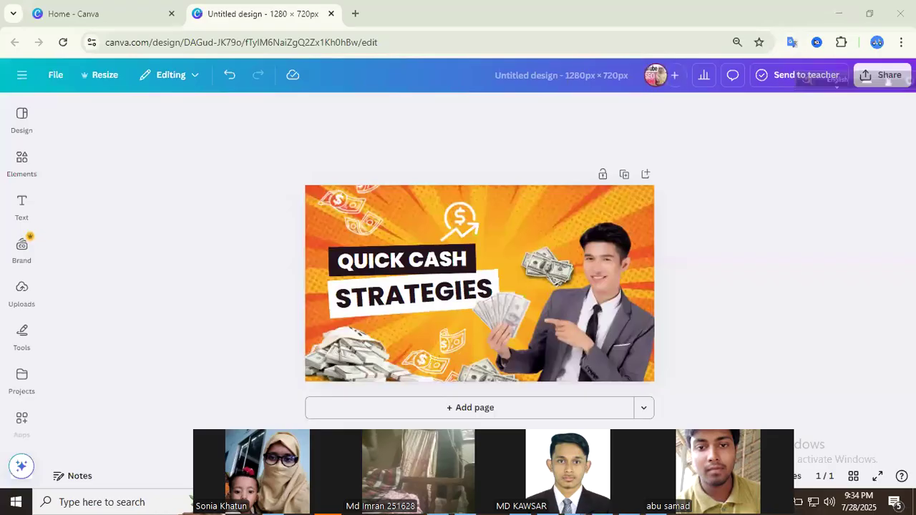
left_click(736, 211)
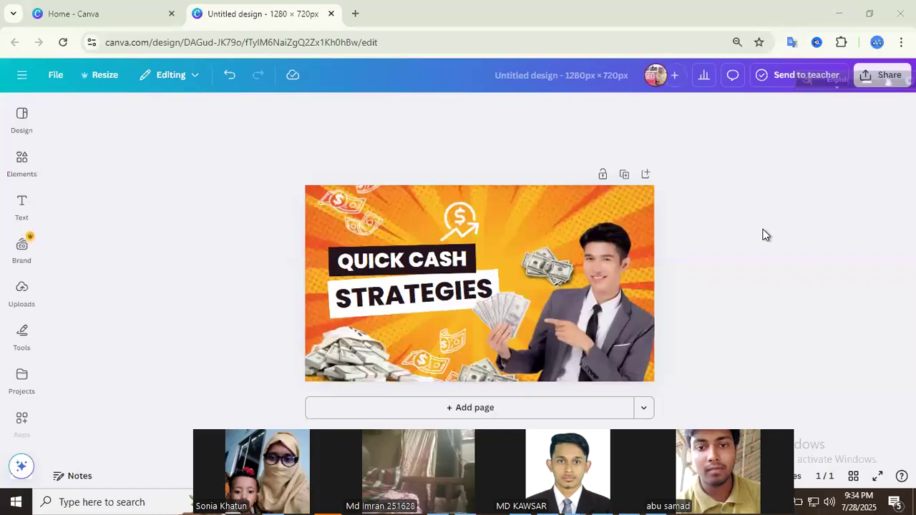
Step: Add a second page and apply the gray and yellow "Top 5 Prank Moments" thumbnail template to it
left_click(25, 121)
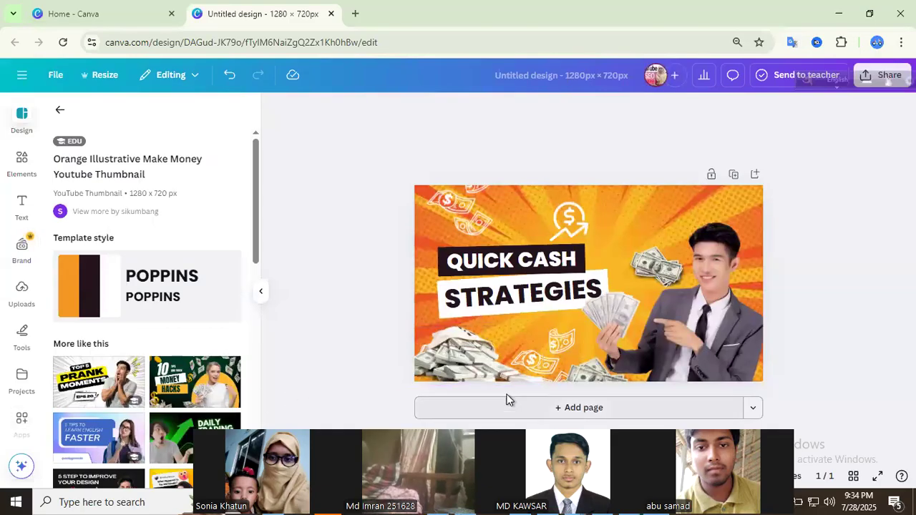
left_click(582, 414)
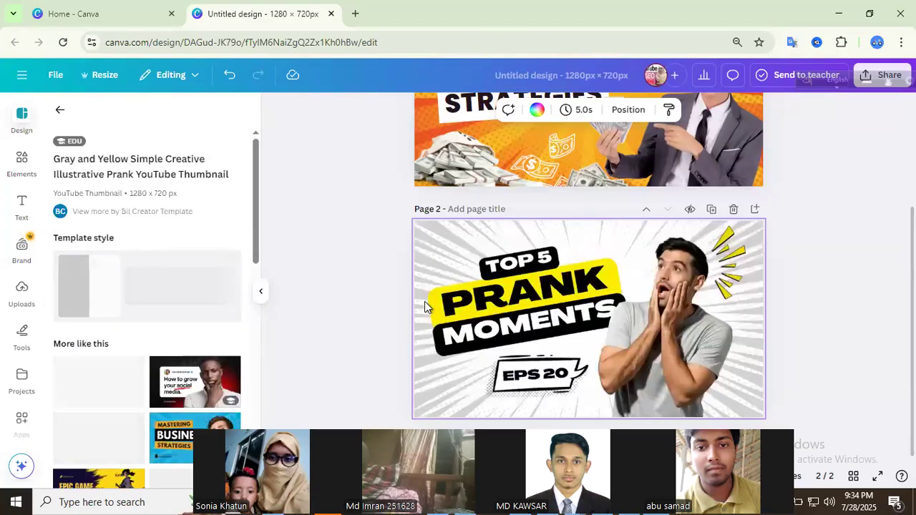
left_click(514, 307)
Step: Replace the "QUICK CASH" heading on page 1 with "MAKE MONEY" and widen its text box to fit one line
scroll(353, 191, "up", 2)
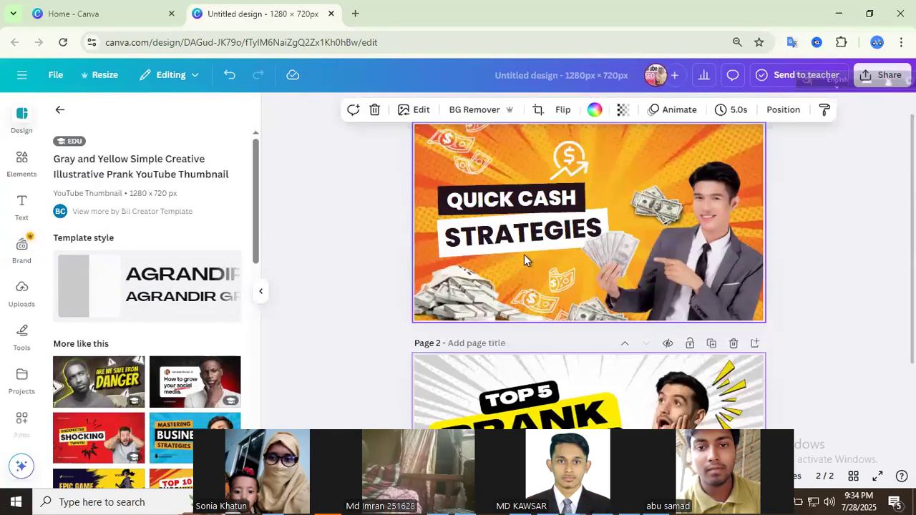
left_click(536, 211)
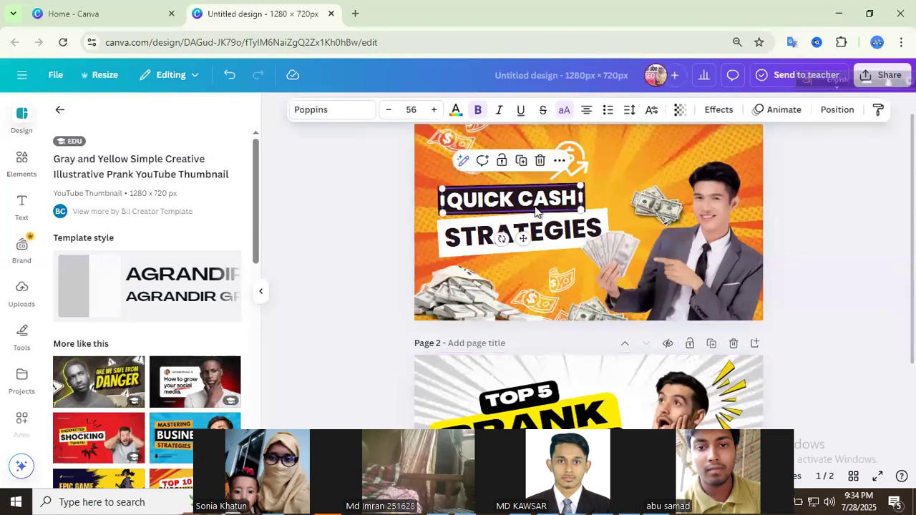
left_click(536, 208)
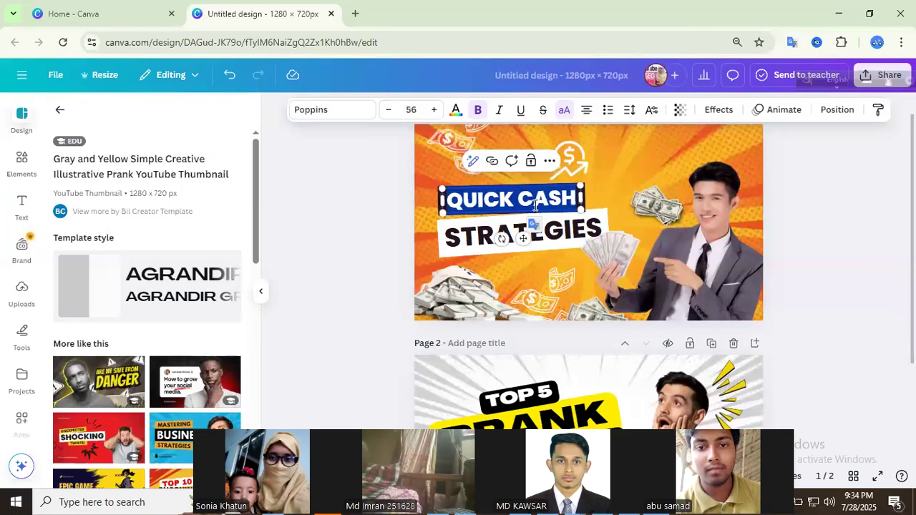
type("MAKE")
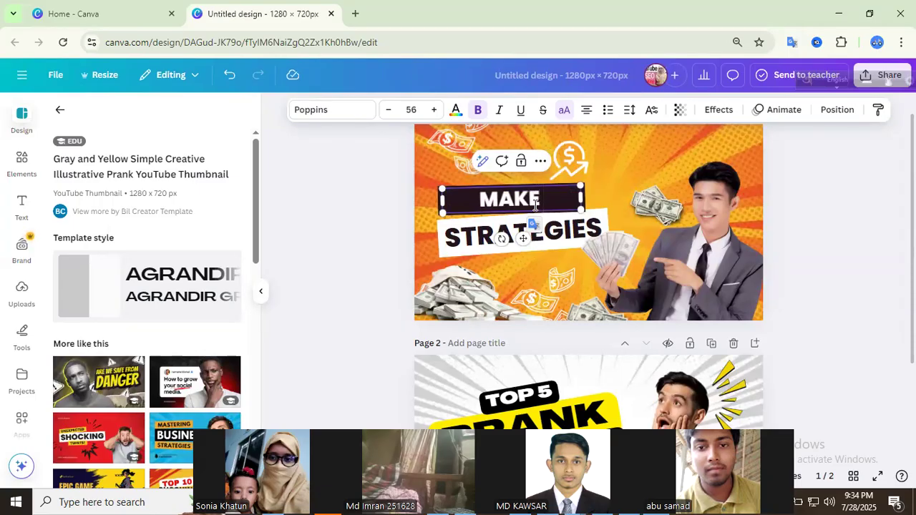
type(" MONEY")
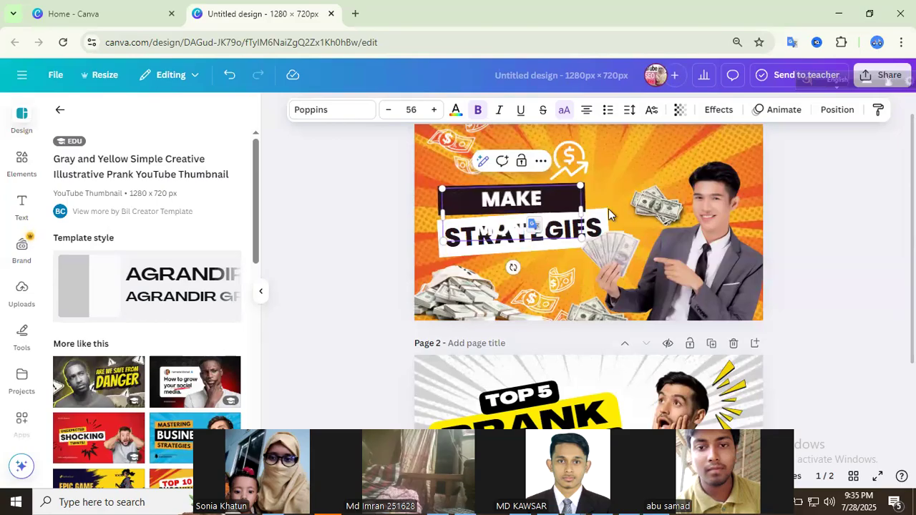
left_click_drag(585, 212, 606, 209)
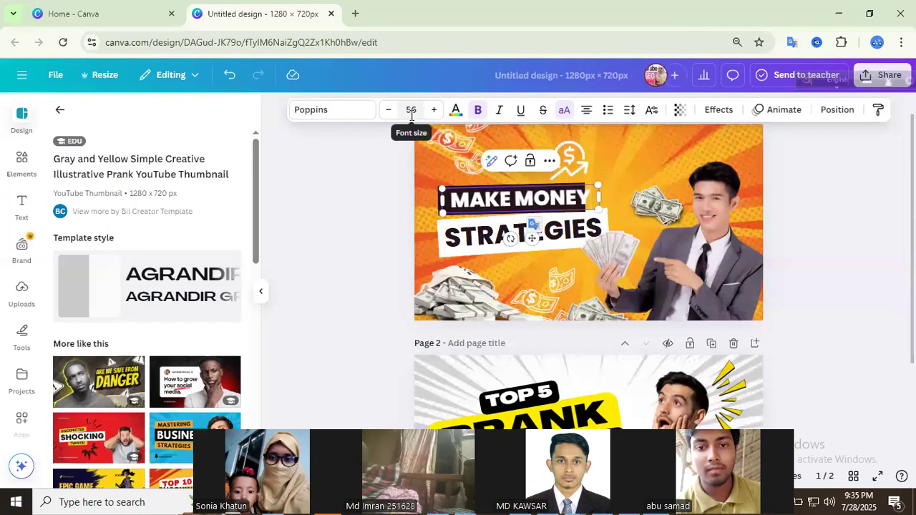
Step: Try the FN Mamun Denmark and Banglar venice Unicode fonts on the "MAKE MONEY" heading on page 1
left_click(477, 116)
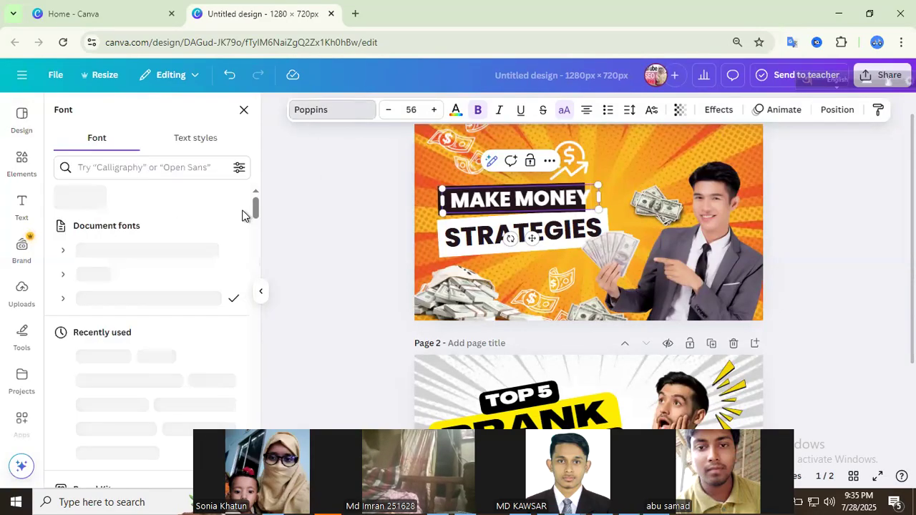
scroll(119, 307, "down", 3)
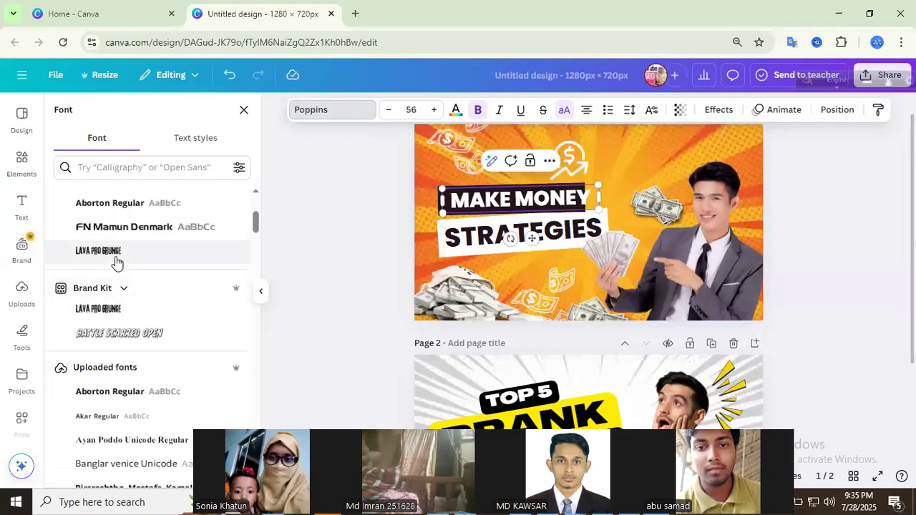
left_click(119, 233)
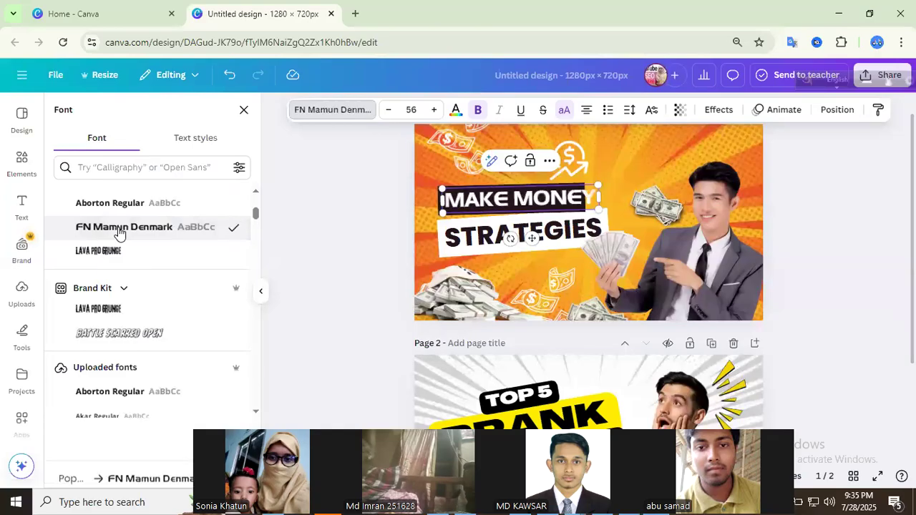
scroll(118, 258, "down", 3)
left_click(119, 272)
scroll(123, 247, "up", 3)
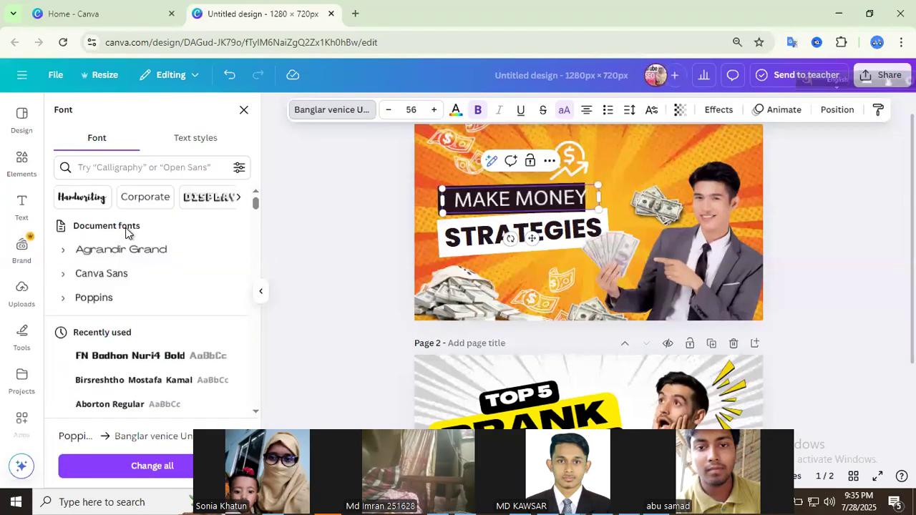
Step: Replace the "MAKE MONEY" heading with the Bengali word "টাকা" using Bangla input, and switch the input language back to English
left_click(506, 200)
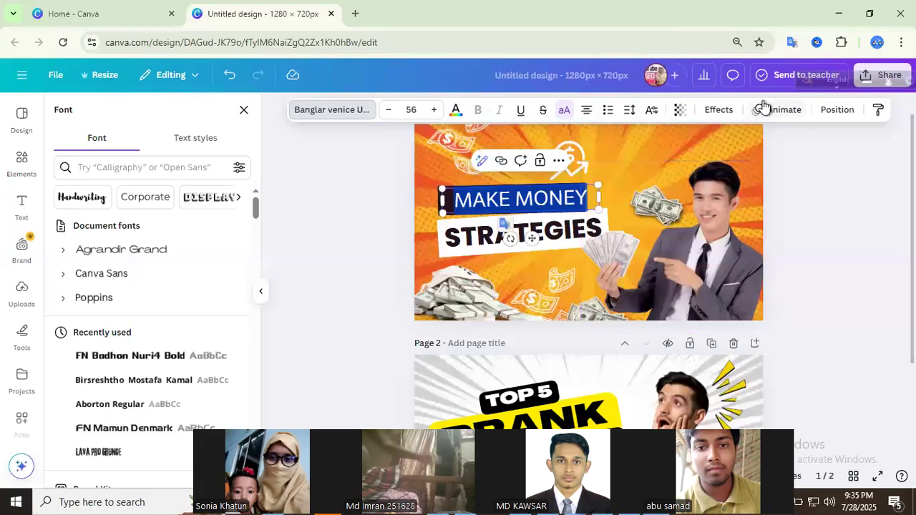
left_click(840, 81)
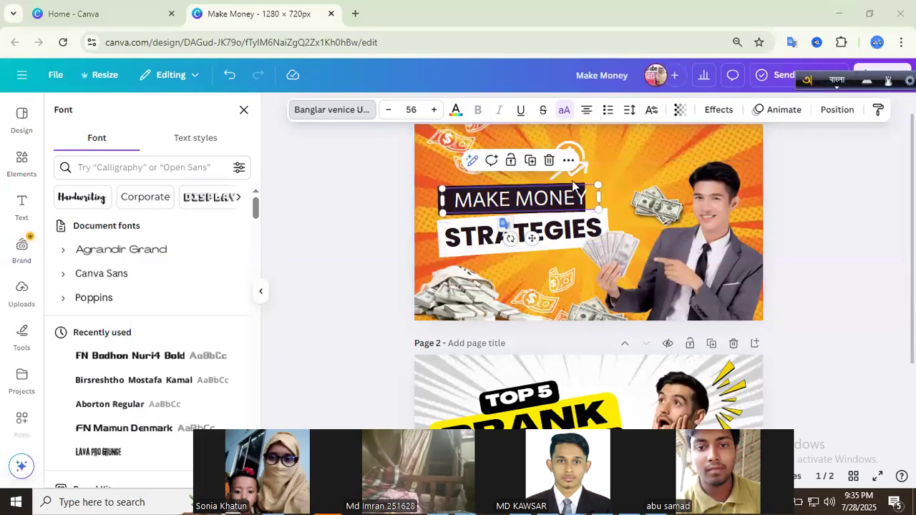
left_click(564, 198)
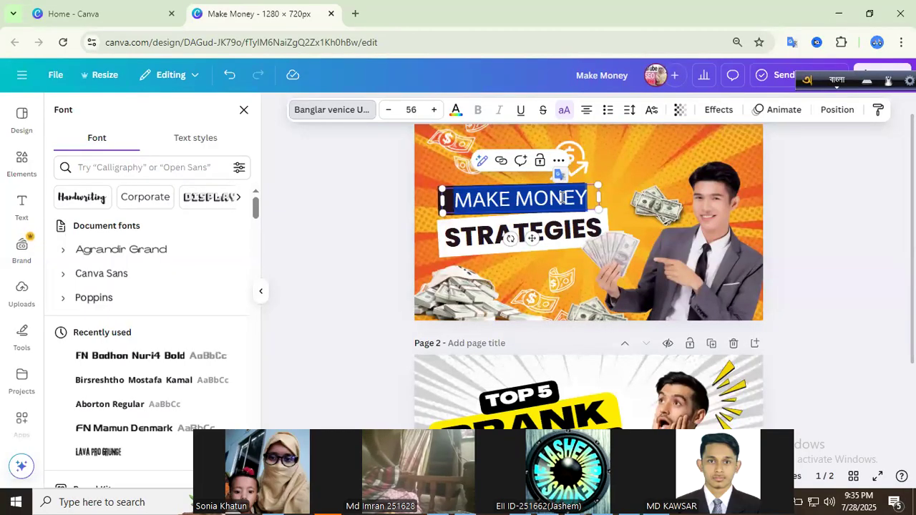
type("Taka")
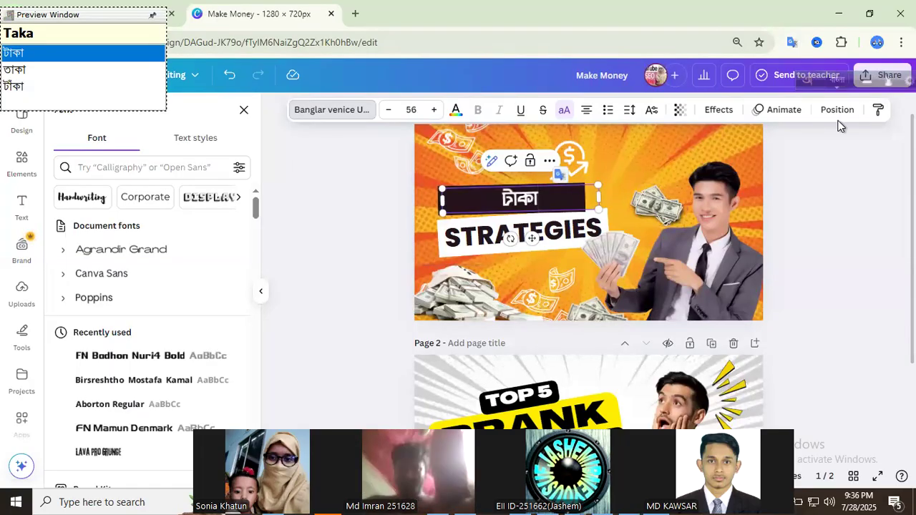
left_click(838, 81)
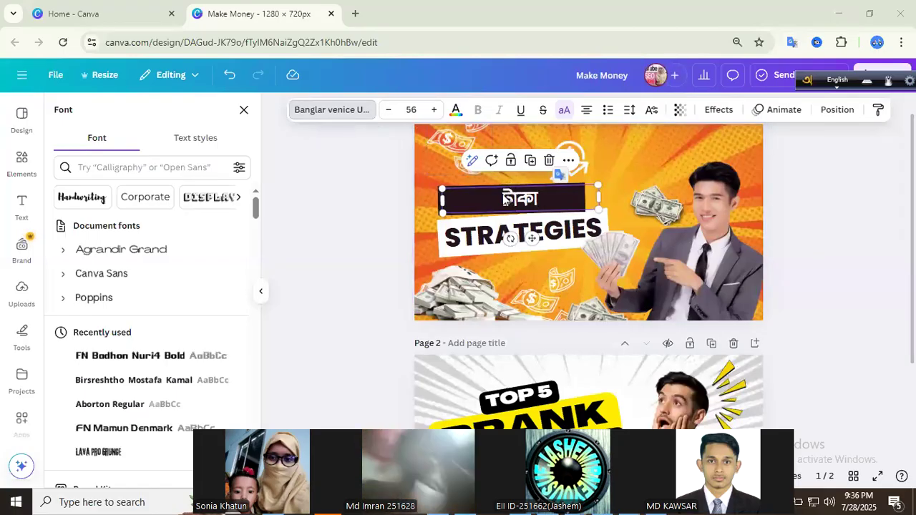
Step: Search the fonts for "bengali" with the "টাকা" heading selected and look through the matching fonts
left_click(348, 115)
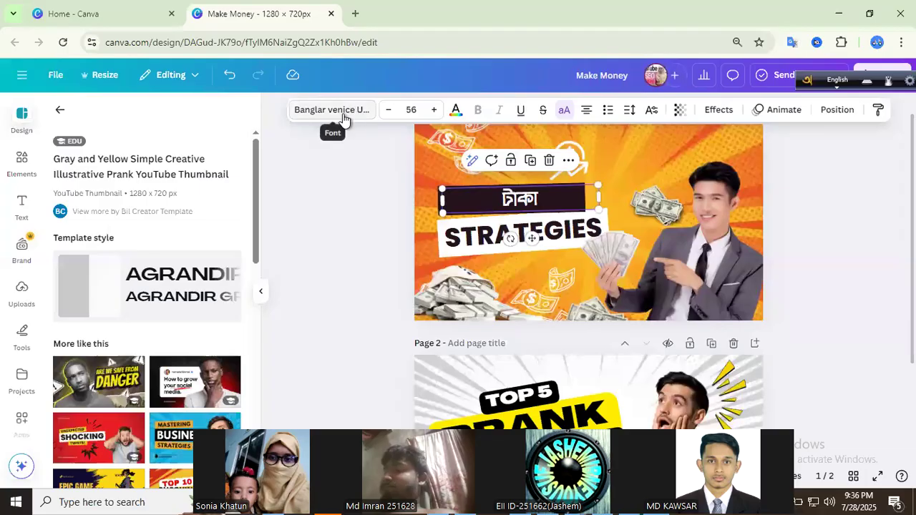
left_click(342, 117)
left_click(108, 168)
type("be")
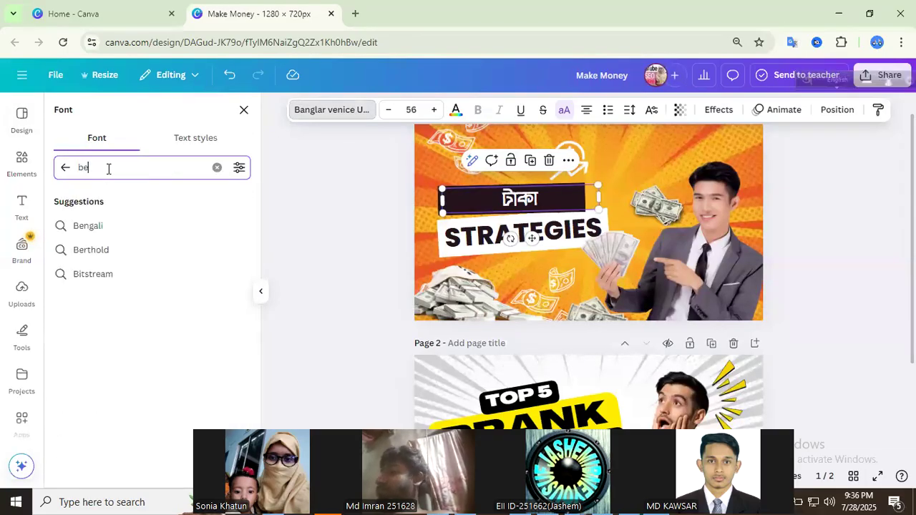
type("ngali")
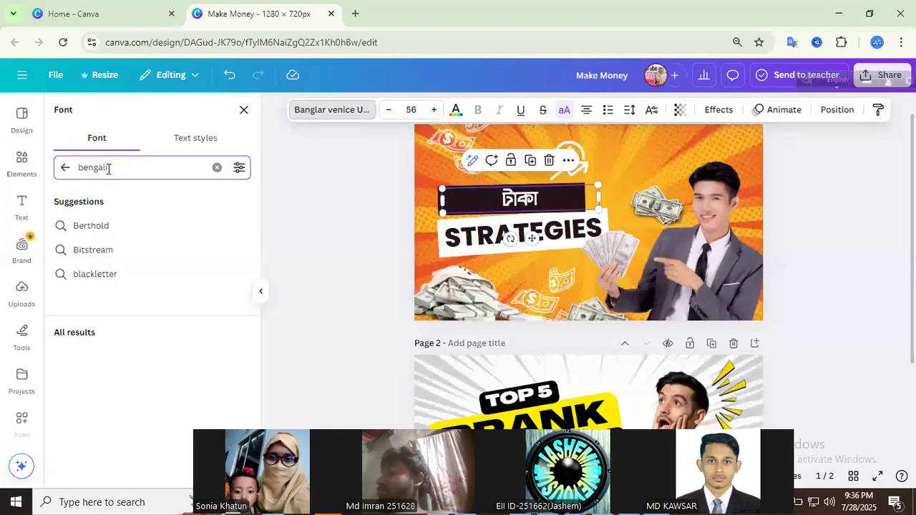
scroll(151, 264, "down", 10)
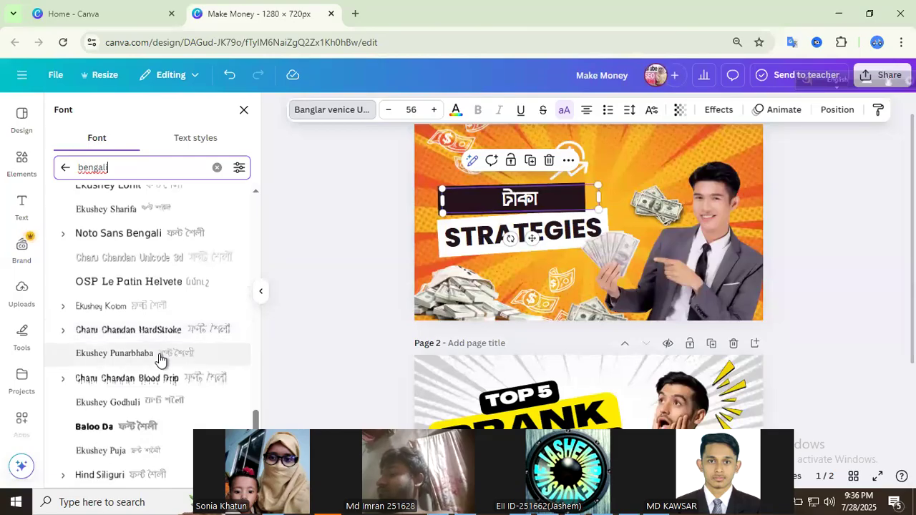
scroll(159, 315, "up", 8)
scroll(162, 306, "up", 5)
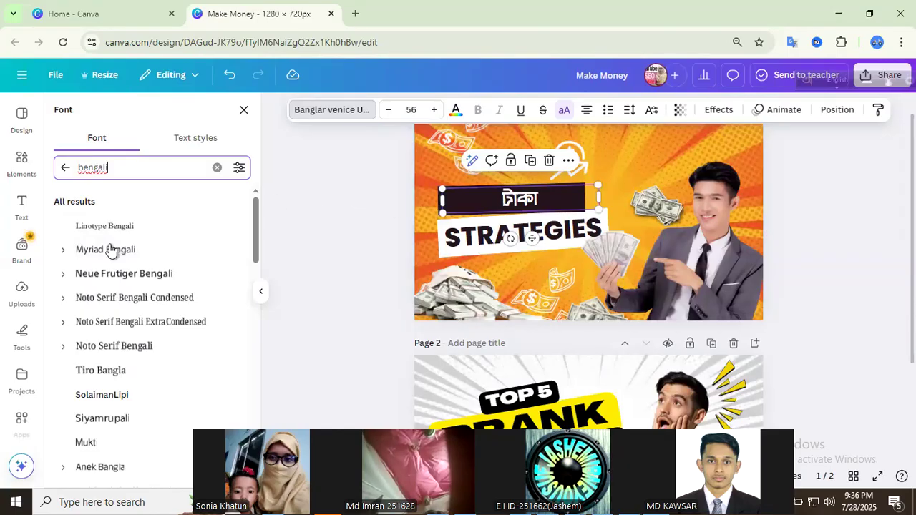
scroll(117, 297, "down", 5)
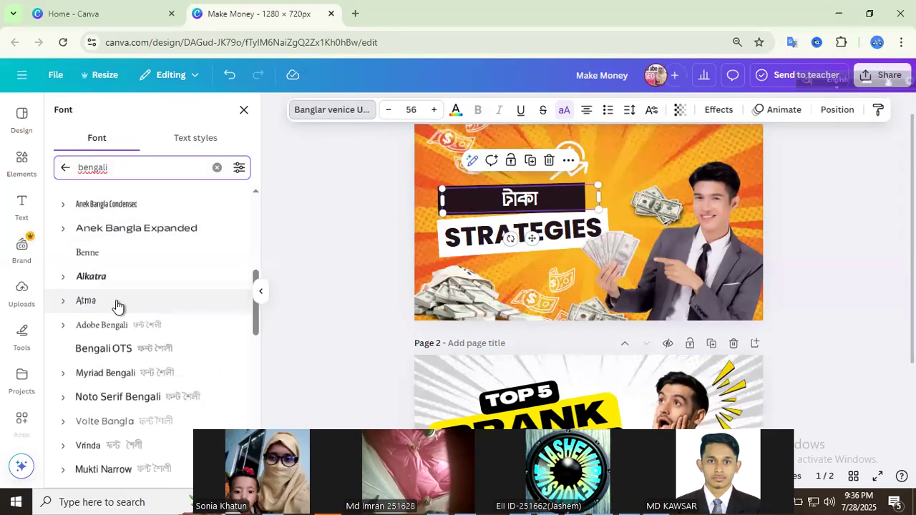
Step: Try the Adobe Bengali, Atma, Alkatra, Mukti Narrow, Vrinda and Volte Bangla fonts on the "টাকা" heading
left_click(127, 327)
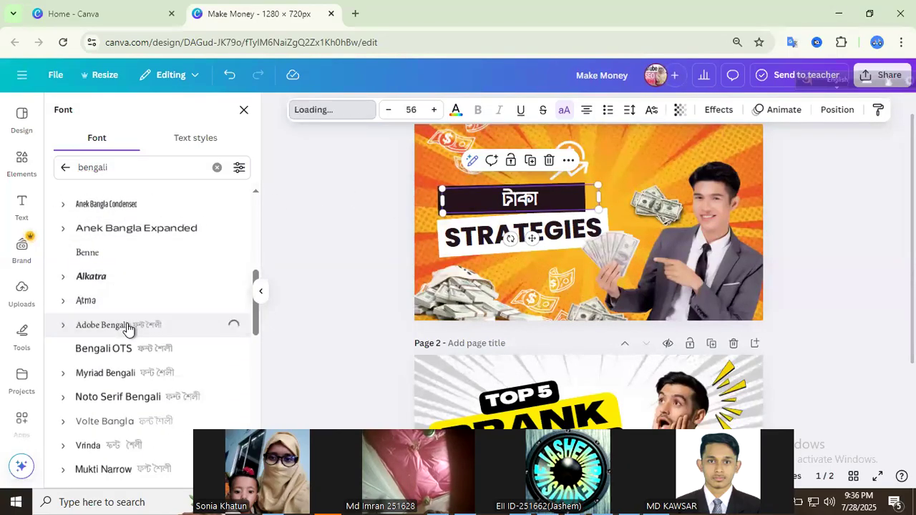
left_click(114, 304)
left_click(121, 281)
scroll(120, 281, "down", 3)
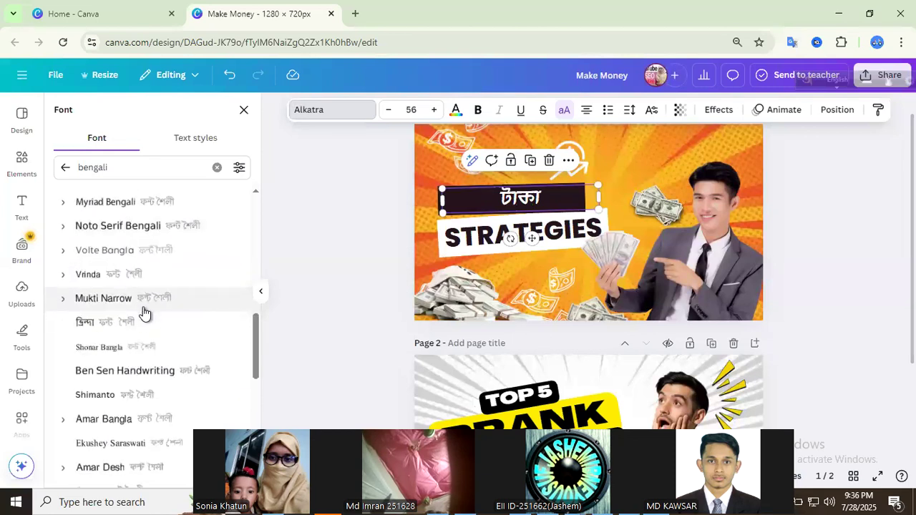
left_click(119, 296)
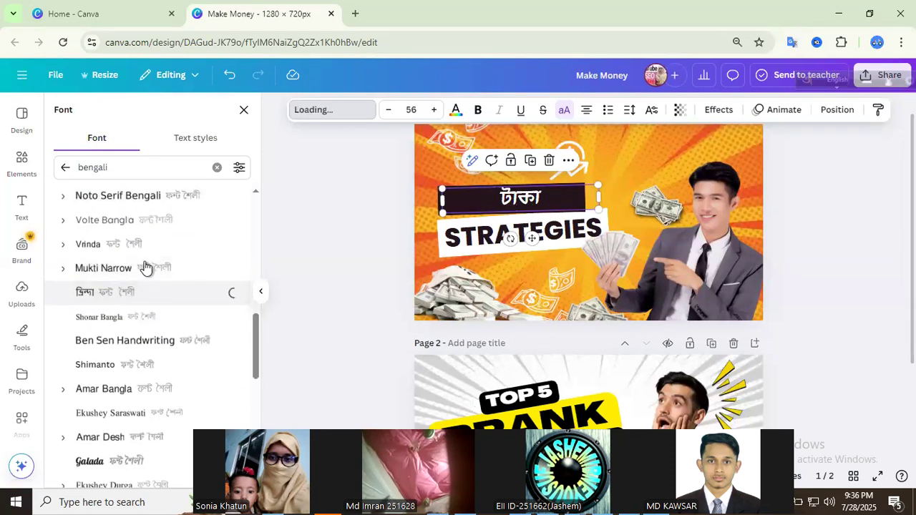
left_click(145, 267)
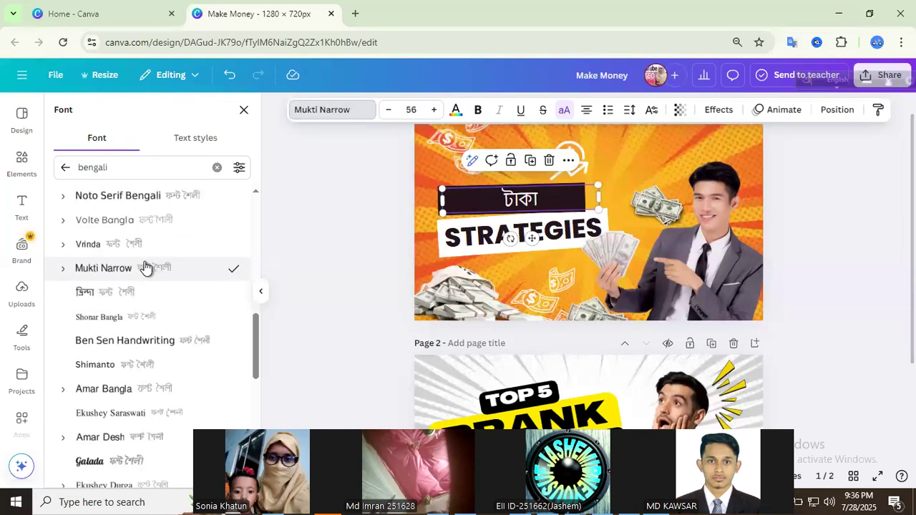
left_click(138, 248)
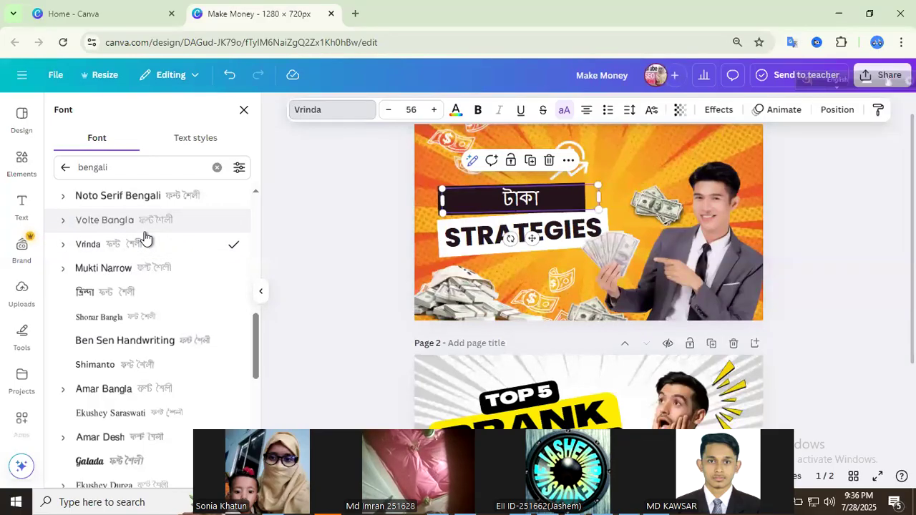
left_click(145, 231)
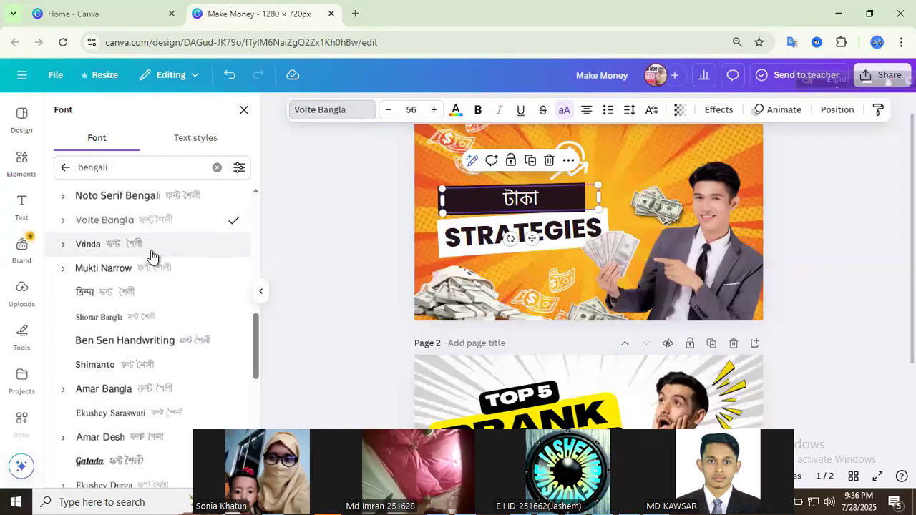
Step: Try the Ekushey Bangla, Ekushey Ananta and Noto Sans Bengali fonts on the "টাকা" heading
scroll(152, 265, "down", 4)
scroll(153, 286, "up", 1)
left_click(151, 340)
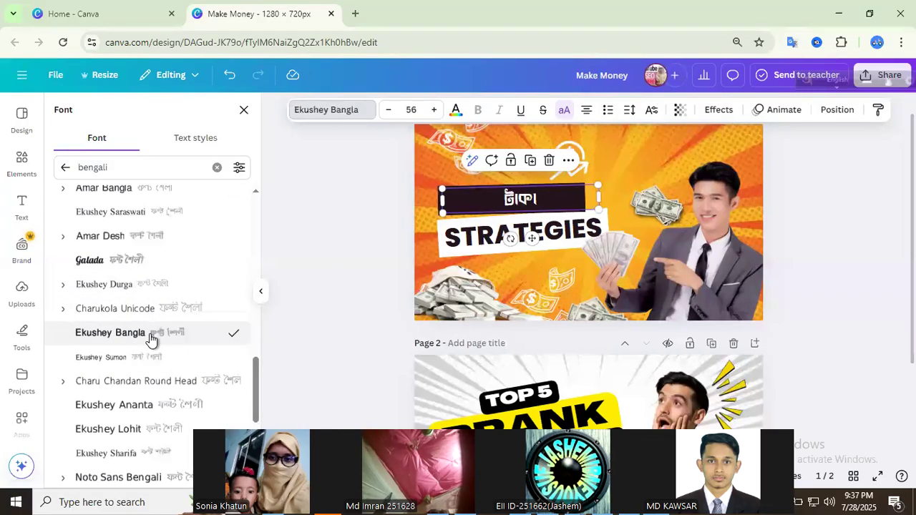
scroll(149, 334, "down", 2)
left_click(162, 275)
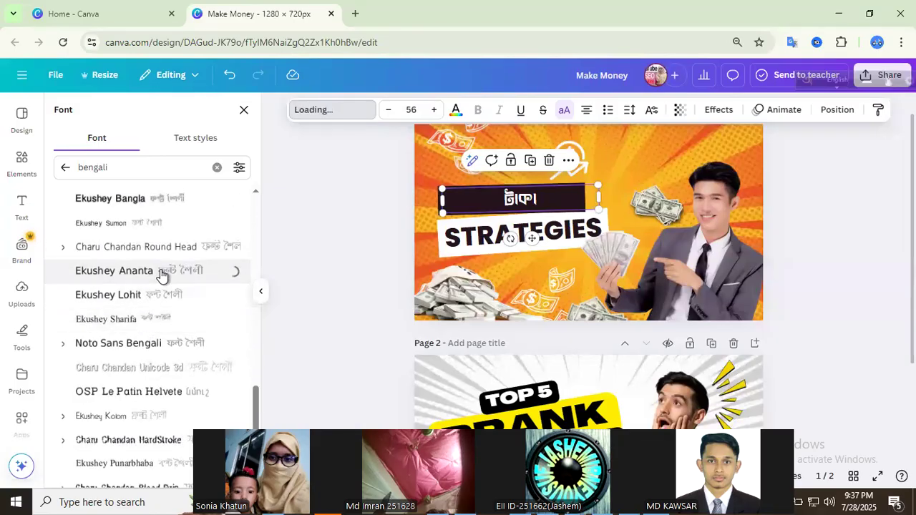
left_click(164, 352)
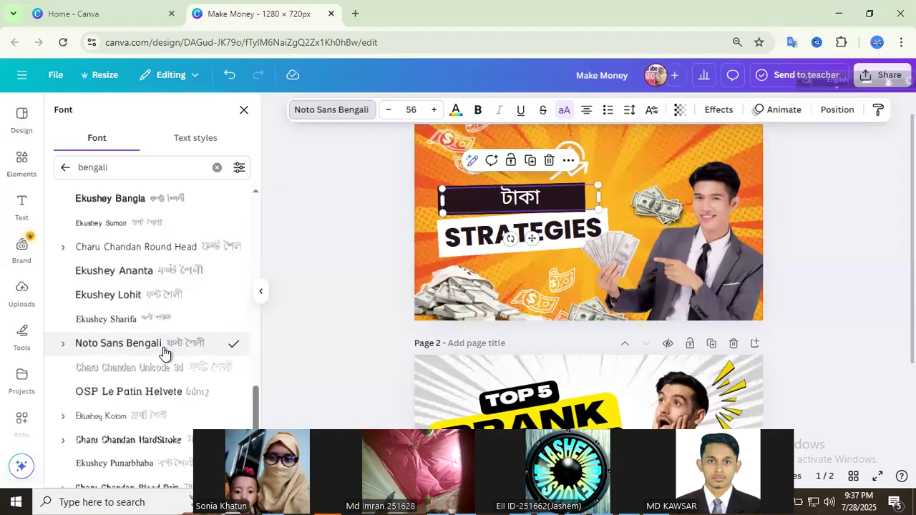
Step: Set the font of the "টাকা" heading to Baloo Da
scroll(176, 354, "down", 2)
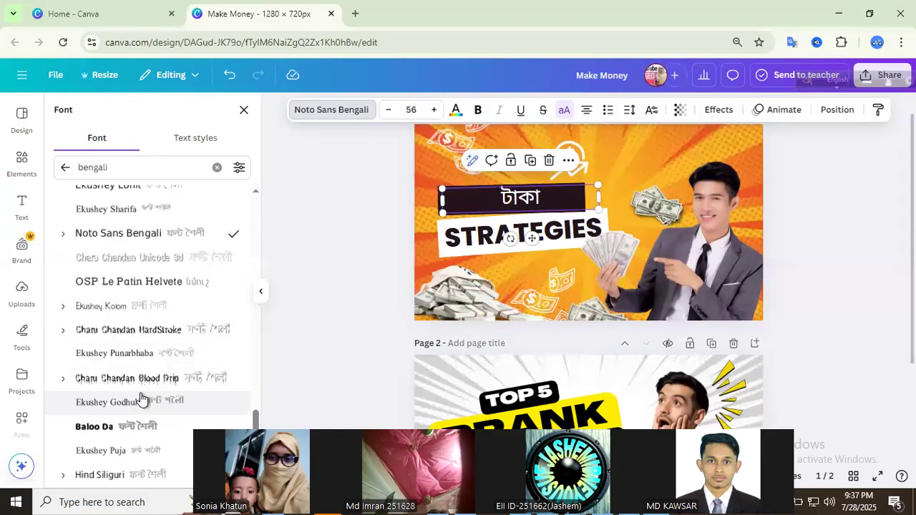
left_click(136, 428)
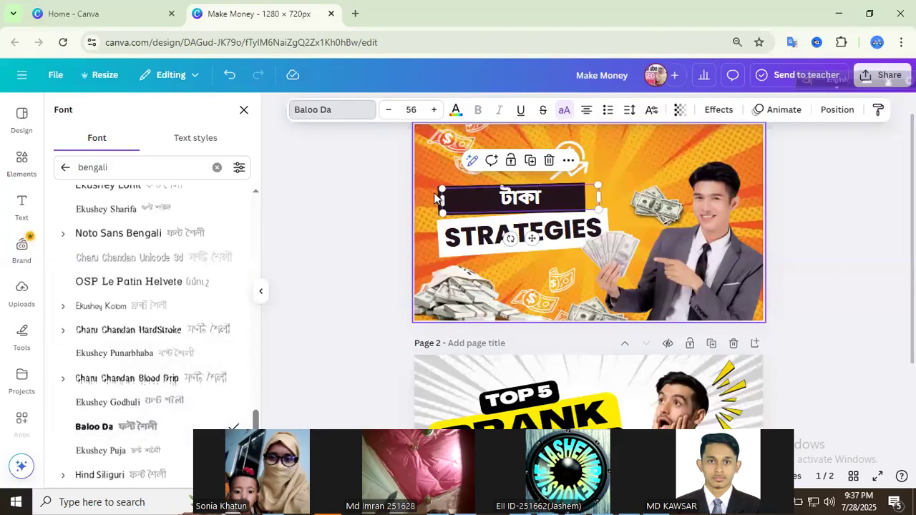
Step: Enlarge the "টাকা" heading to font size 66.6 and reposition it over the black banner
left_click_drag(437, 192, 387, 175)
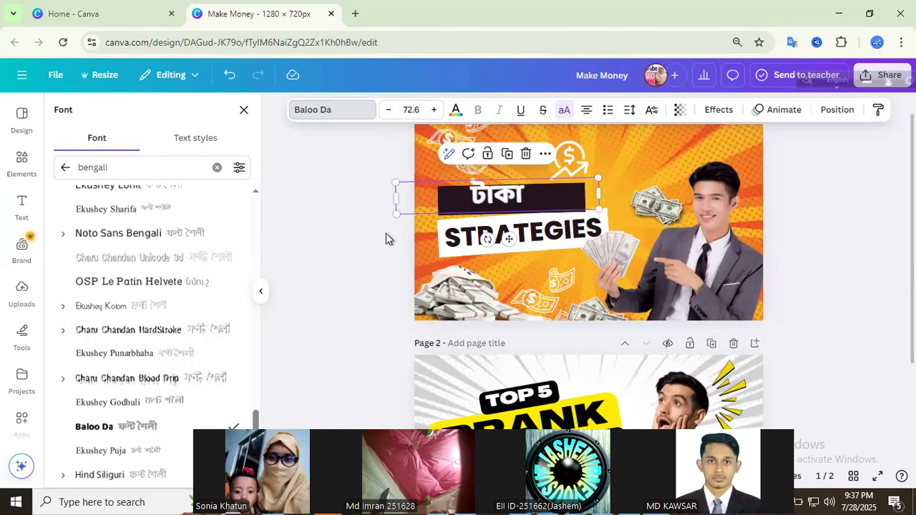
left_click_drag(509, 201, 508, 195)
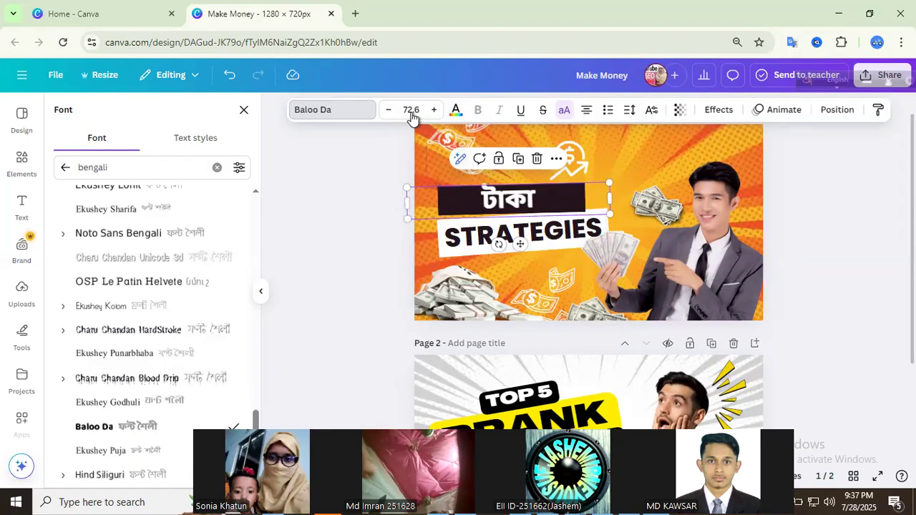
left_click(390, 111)
left_click(389, 112)
left_click(389, 111)
left_click(389, 111)
left_click(389, 111)
left_click(388, 111)
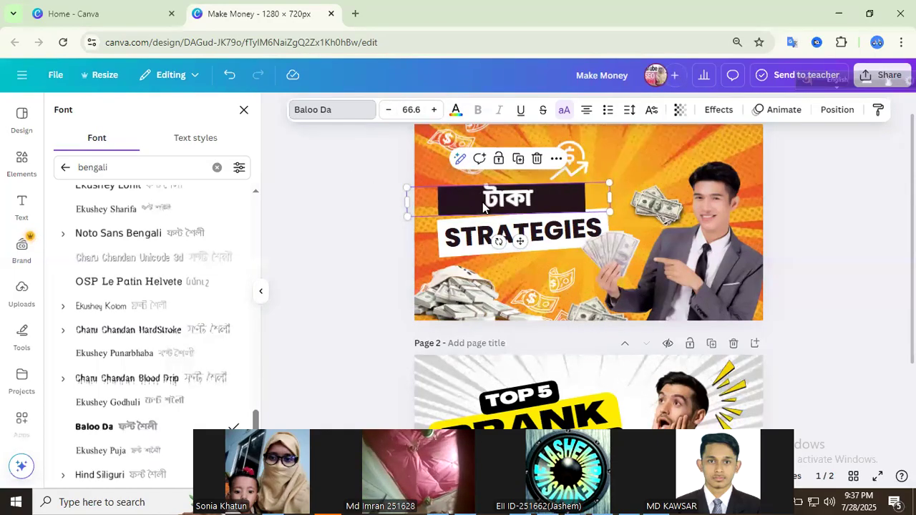
Step: Try underline, strikethrough and the different text alignments on the "টাকা" heading, ending on centered alignment
left_click(521, 113)
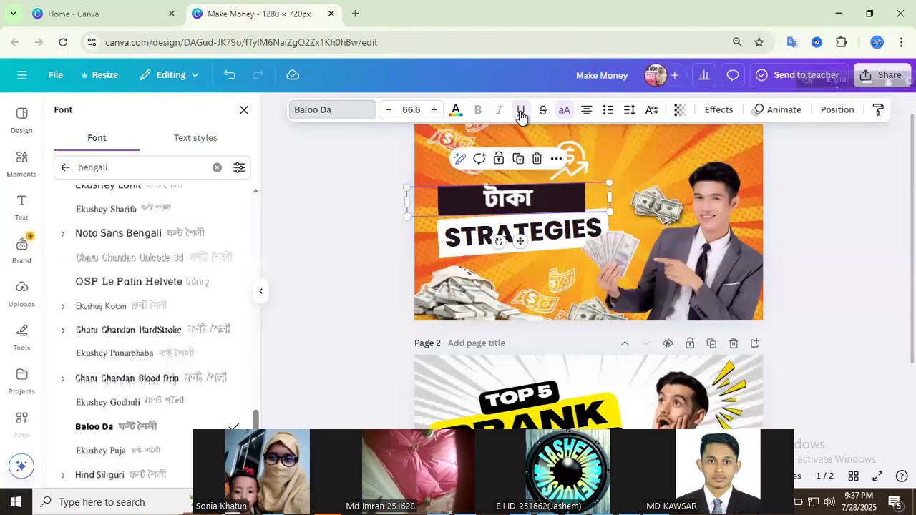
left_click(544, 115)
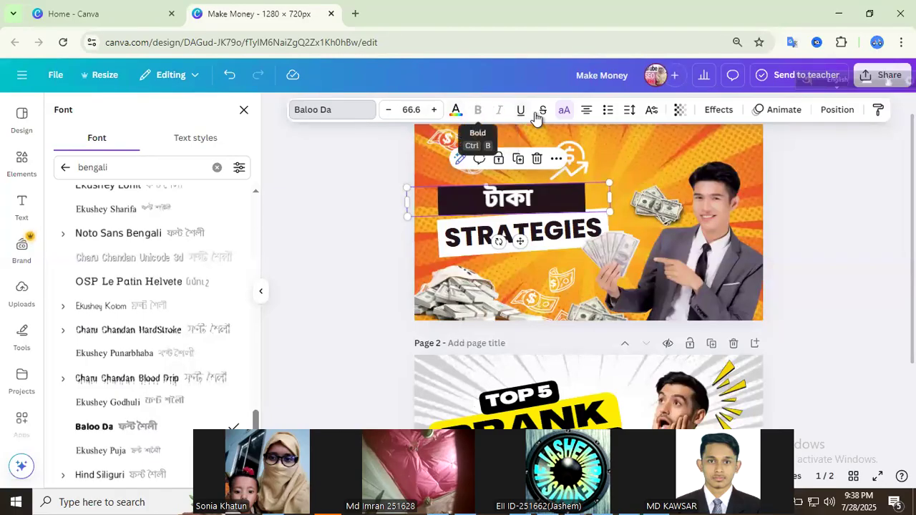
left_click(587, 114)
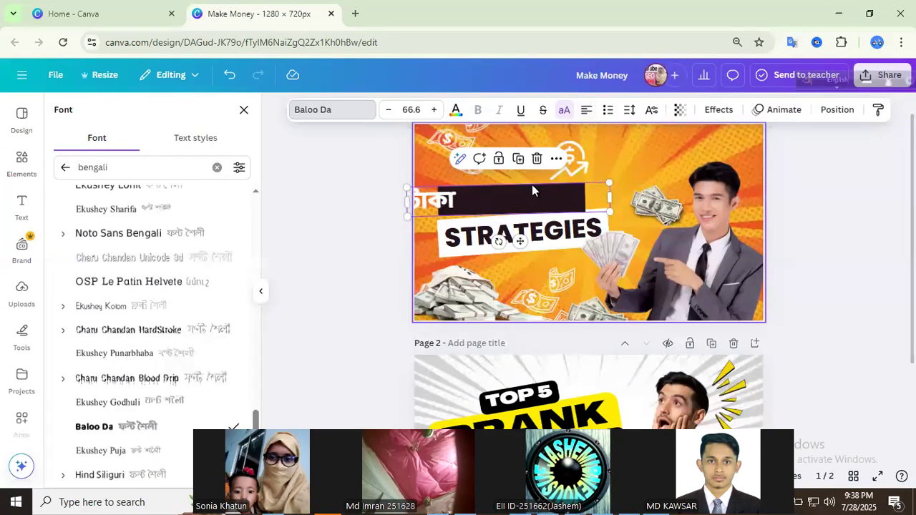
left_click(590, 117)
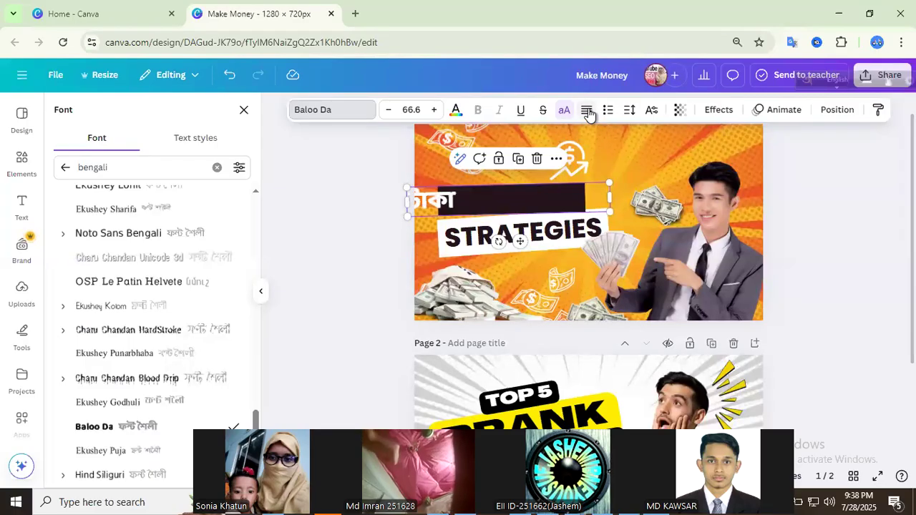
left_click(587, 112)
left_click(588, 112)
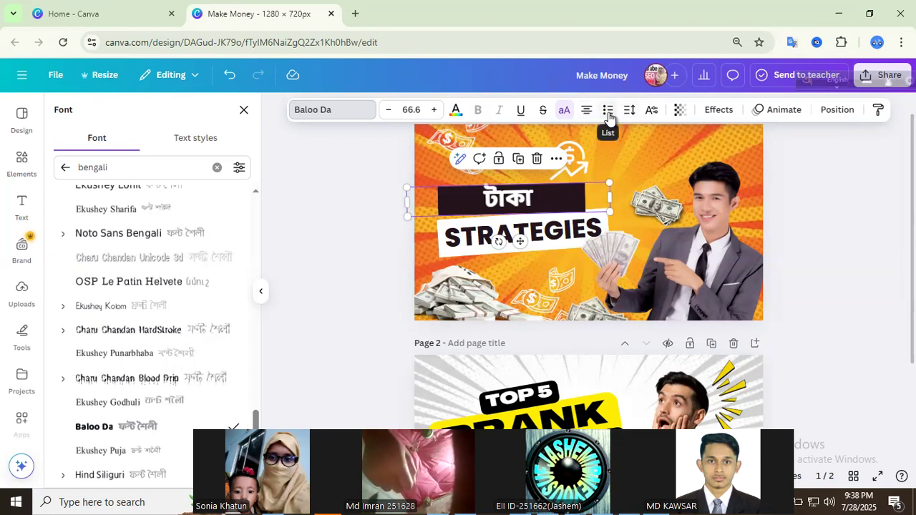
Step: Try the list formats on the "টাকা" heading and return it to plain text
left_click(609, 111)
left_click(610, 117)
left_click(609, 118)
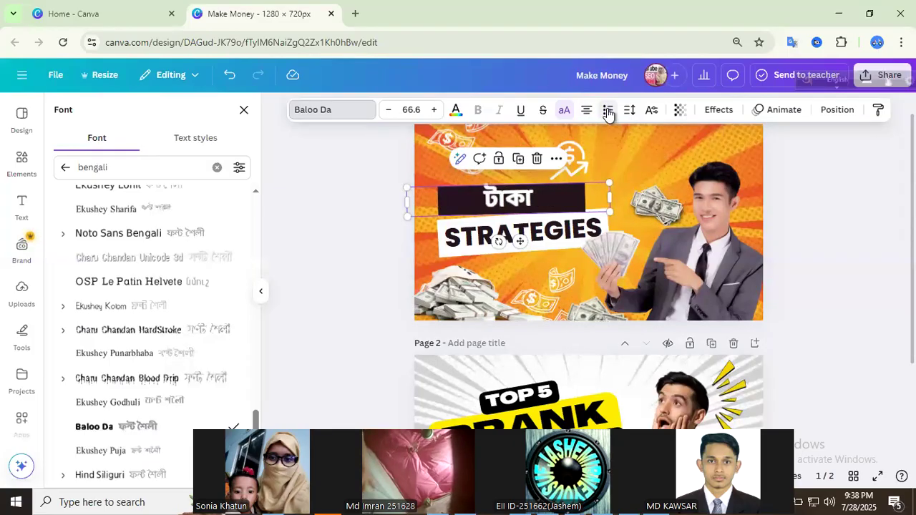
Step: Try the bulleted and numbered lists on the "টাকা" heading, return to plain text, and view its spacing options
left_click(608, 113)
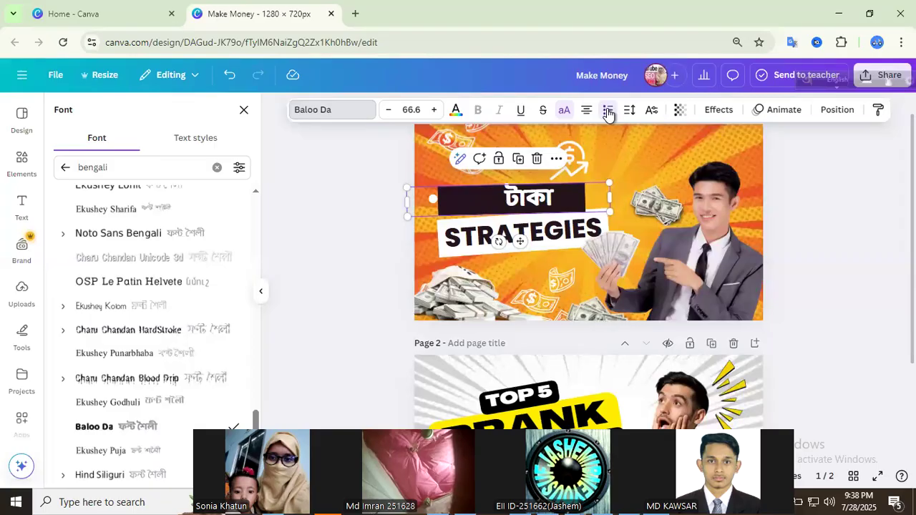
left_click(608, 113)
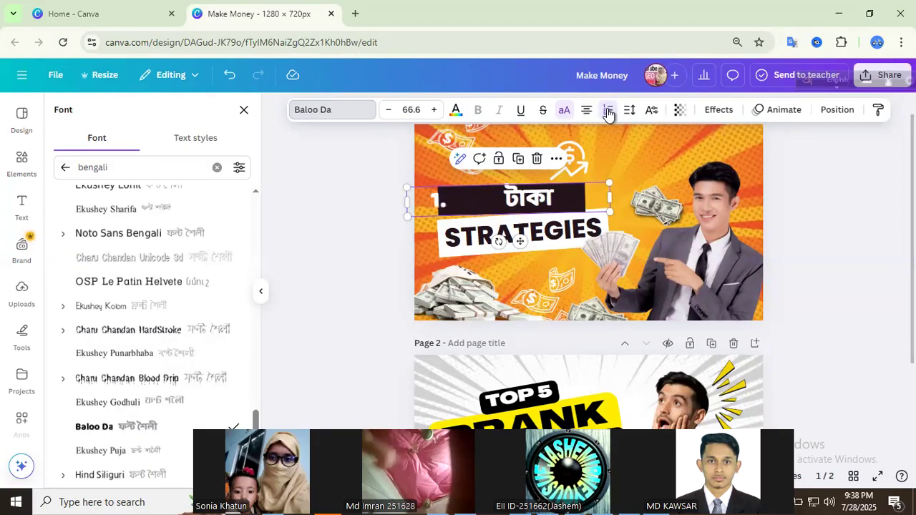
left_click(608, 113)
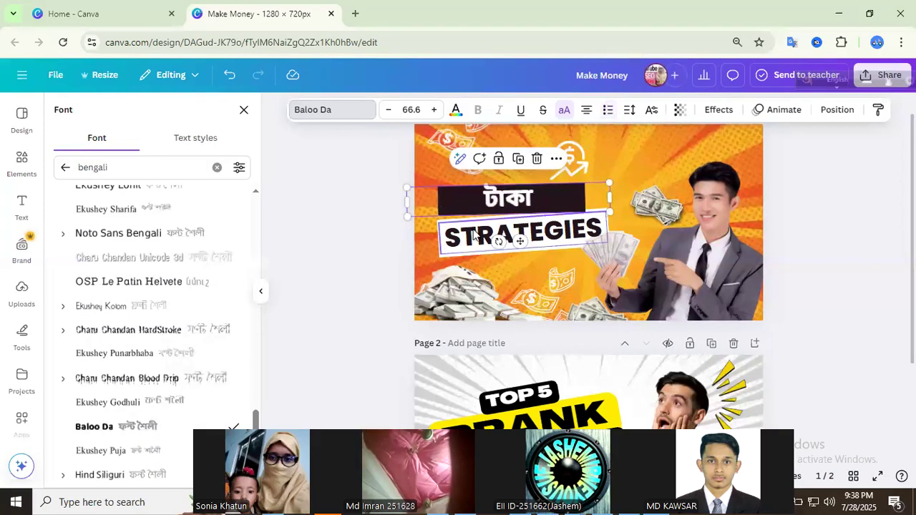
left_click(630, 111)
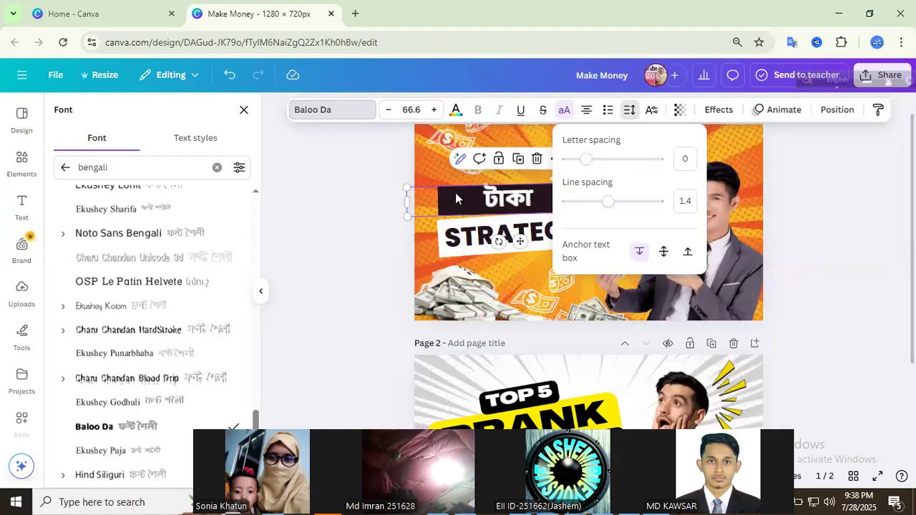
Step: Append "Kivabe" after "টাকা" in the heading
left_click(537, 194)
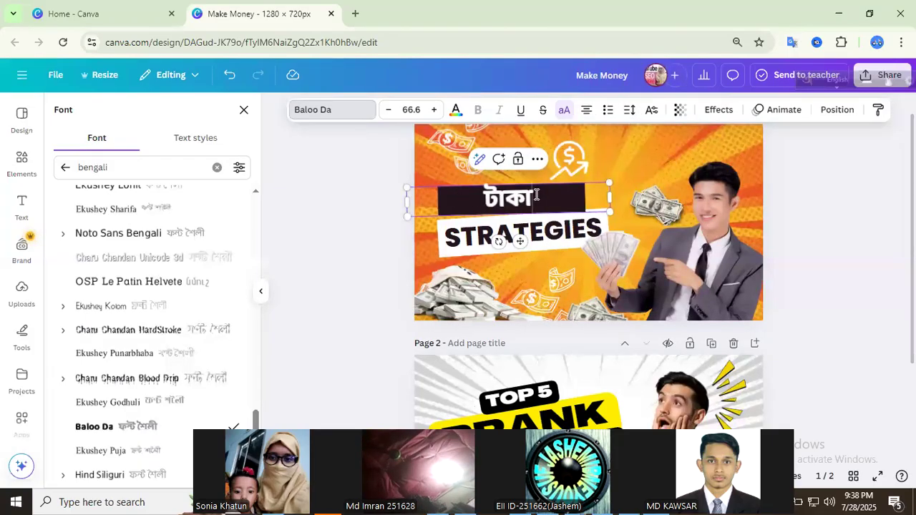
type("Ki")
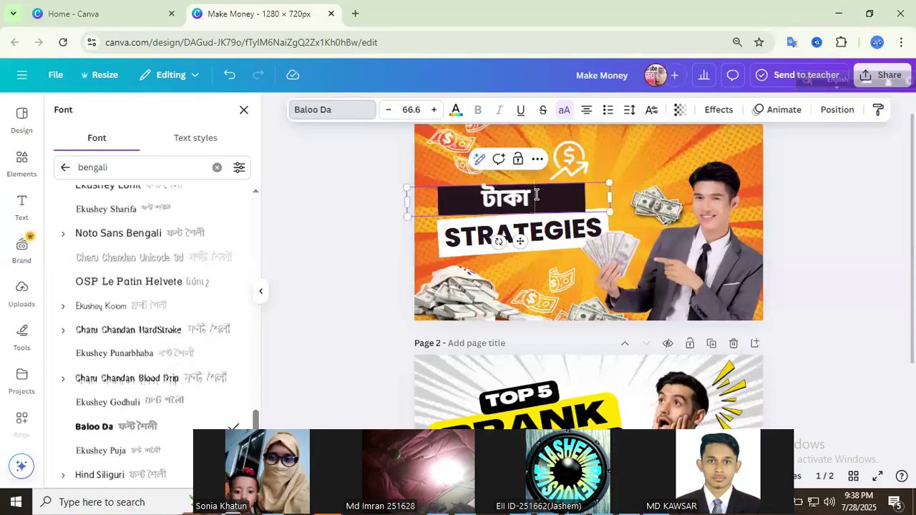
type("vabe")
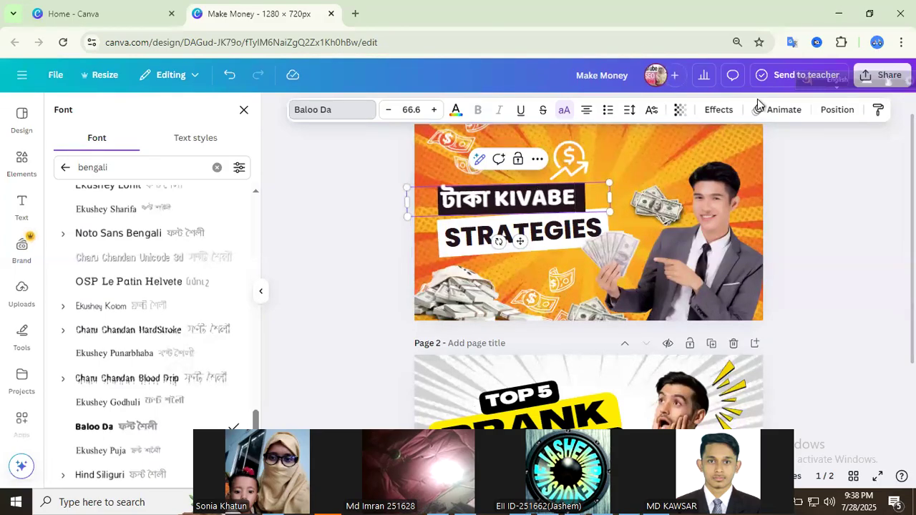
Step: Switch the keyboard input to Bengali and replace "KIVABE" in the heading with "কিভাবে ইঙ্কাম করবো"
left_click(837, 80)
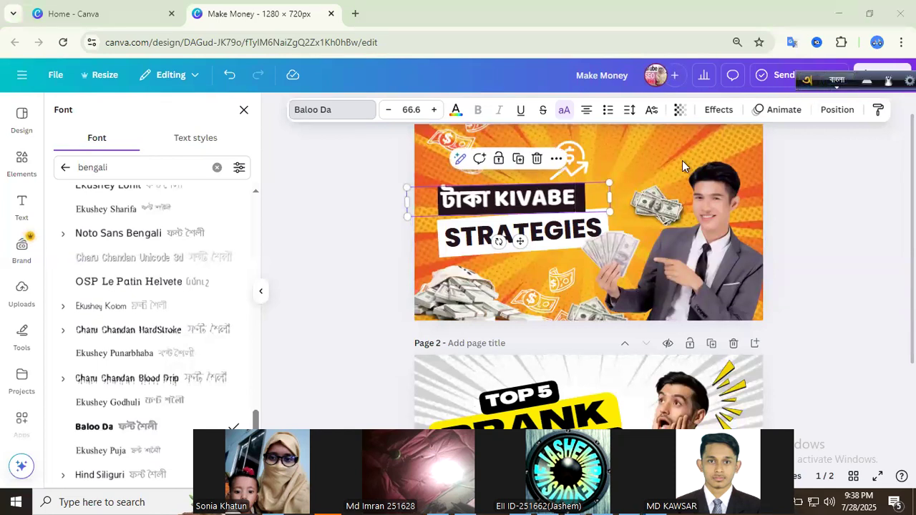
double_click(578, 197)
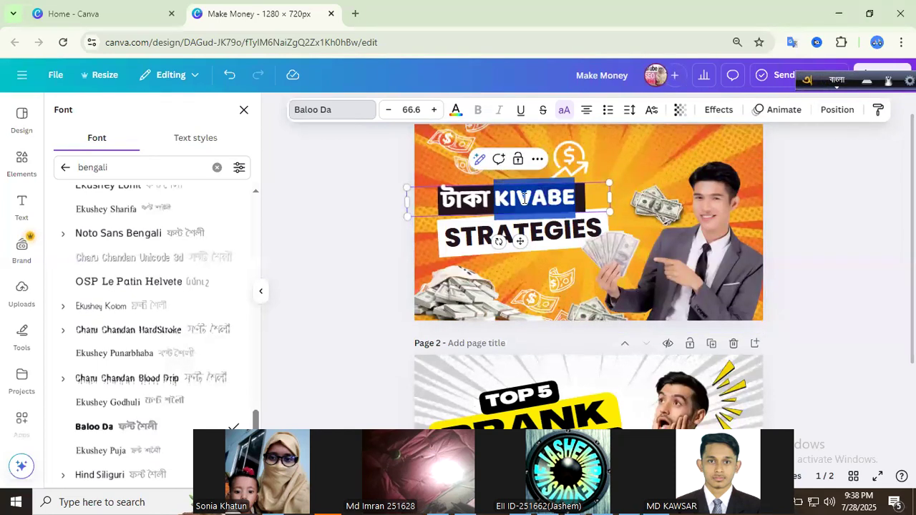
type("kiva")
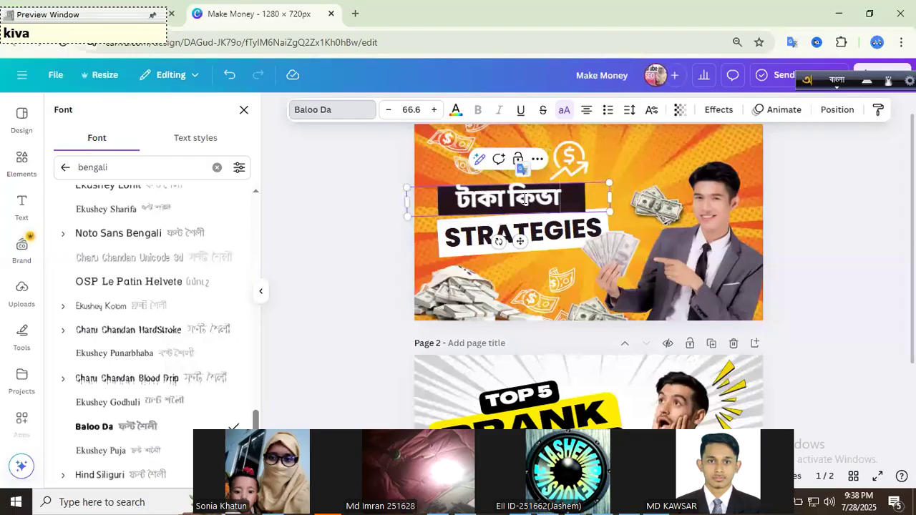
type("be inkam korbO")
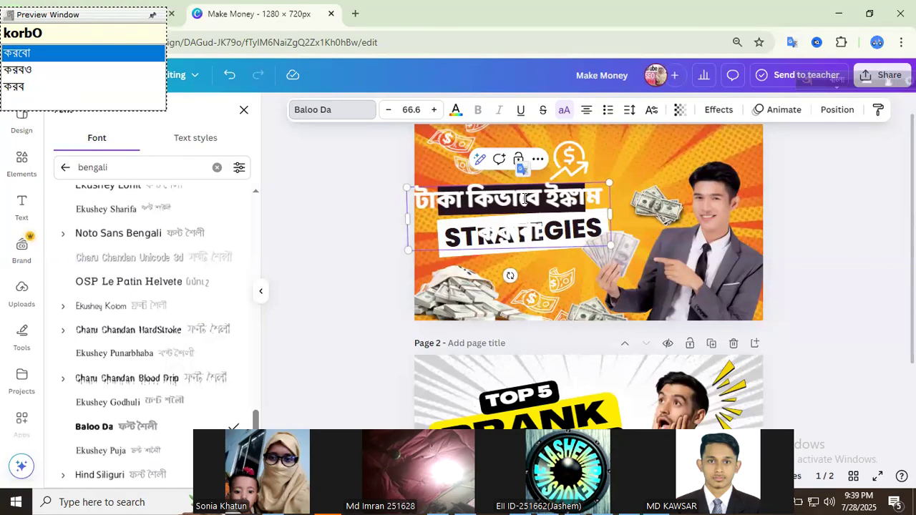
left_click(347, 206)
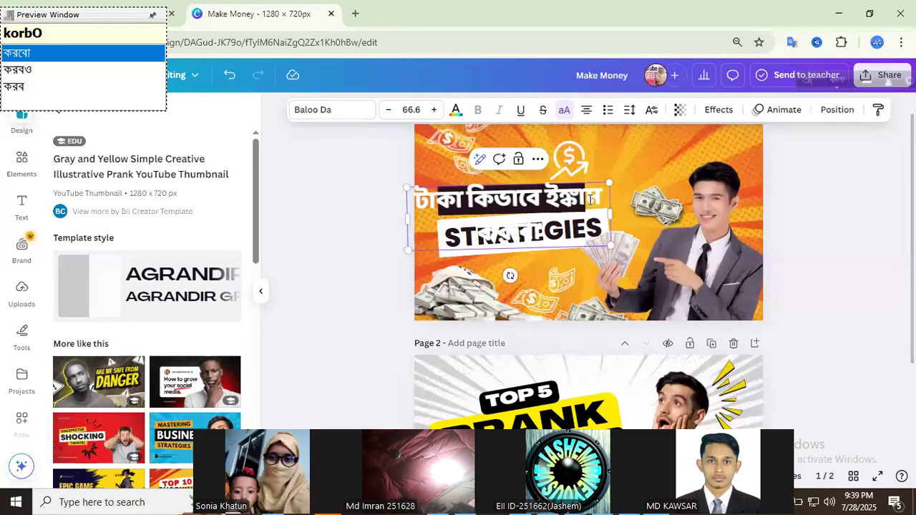
Step: Correct the word "ইঙ্কাম" to "ইনকাম" in the heading and move the heading up so its first line sits above the black banner
key("BackSpace")
key("BackSpace")
key("BackSpace")
key("BackSpace")
key("BackSpace")
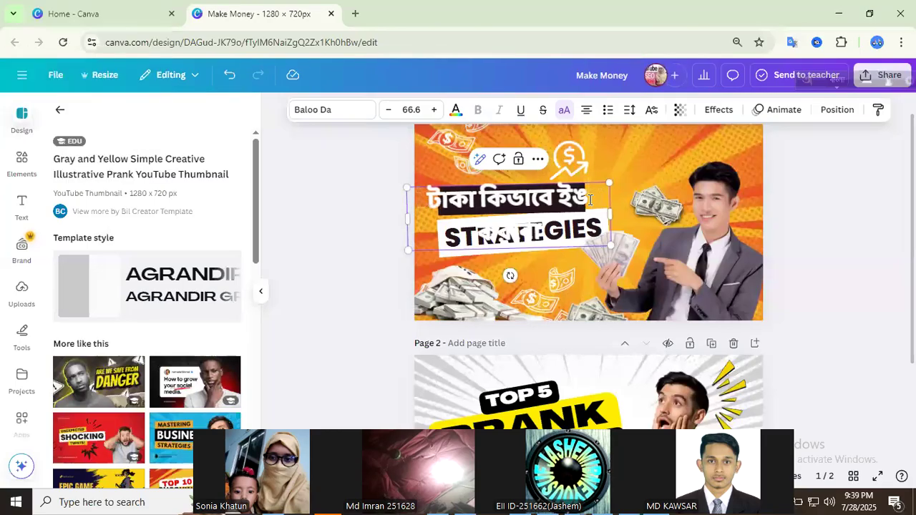
key("BackSpace")
type("nokam")
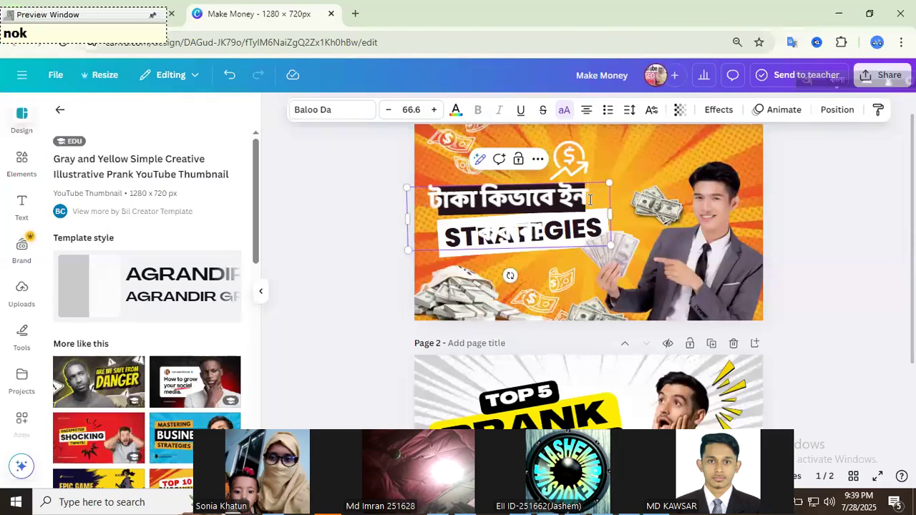
left_click(355, 206)
left_click_drag(447, 200, 463, 170)
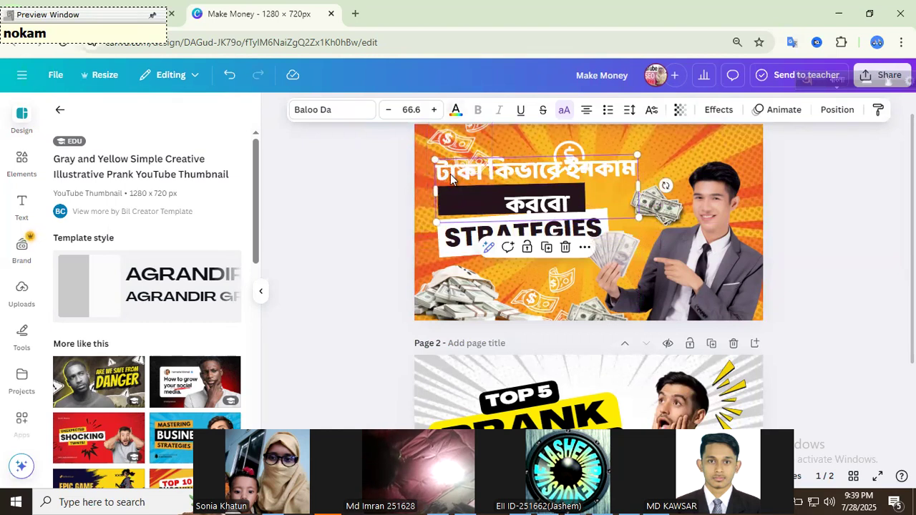
Step: Change the text color of the whole "টাকা কিভাবে ইনকাম করবো" heading to red from the default solid colors
double_click(450, 174)
key("ctrl+a")
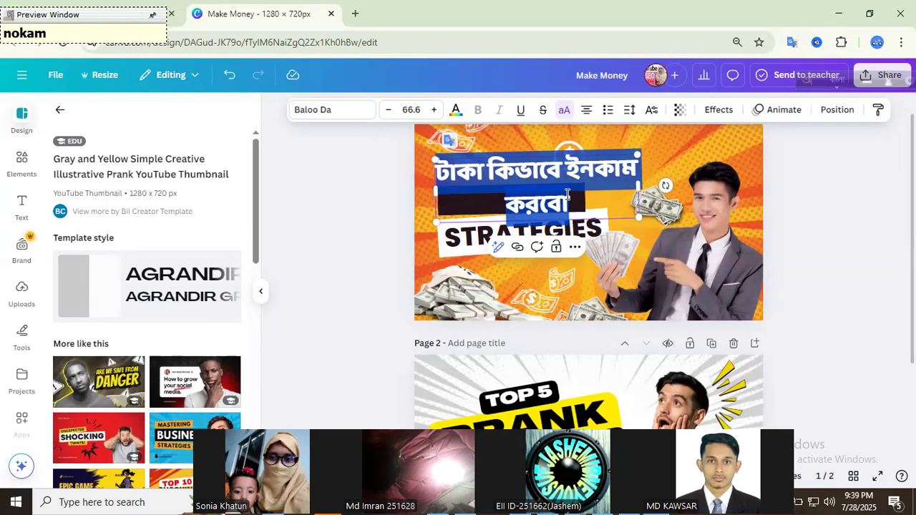
left_click(469, 183)
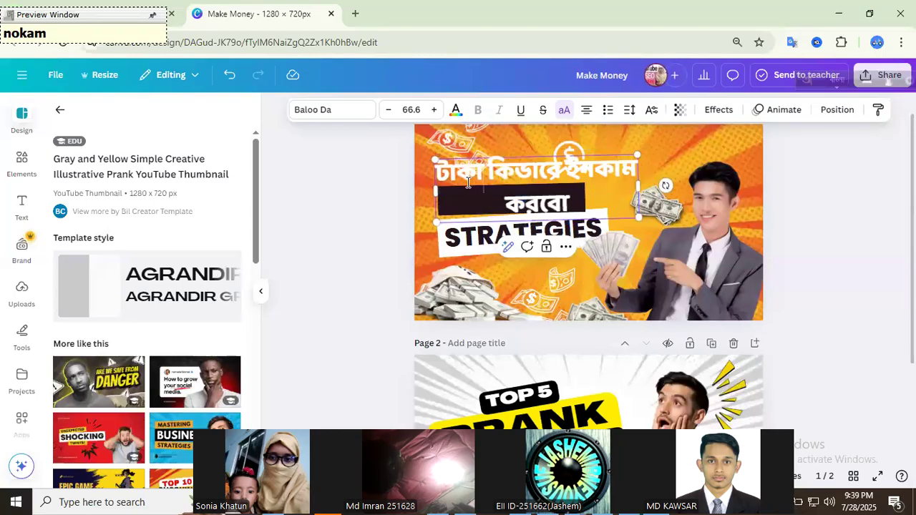
left_click_drag(439, 172, 586, 213)
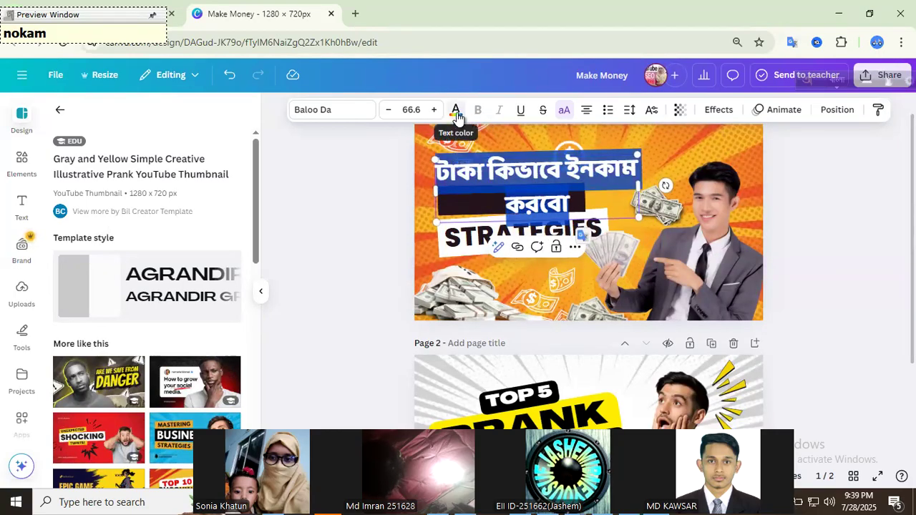
left_click(456, 115)
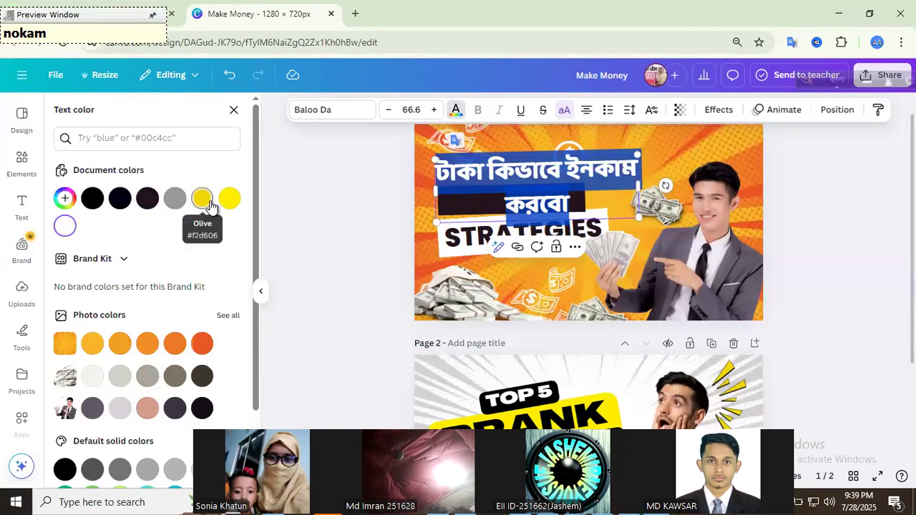
scroll(207, 222, "down", 1)
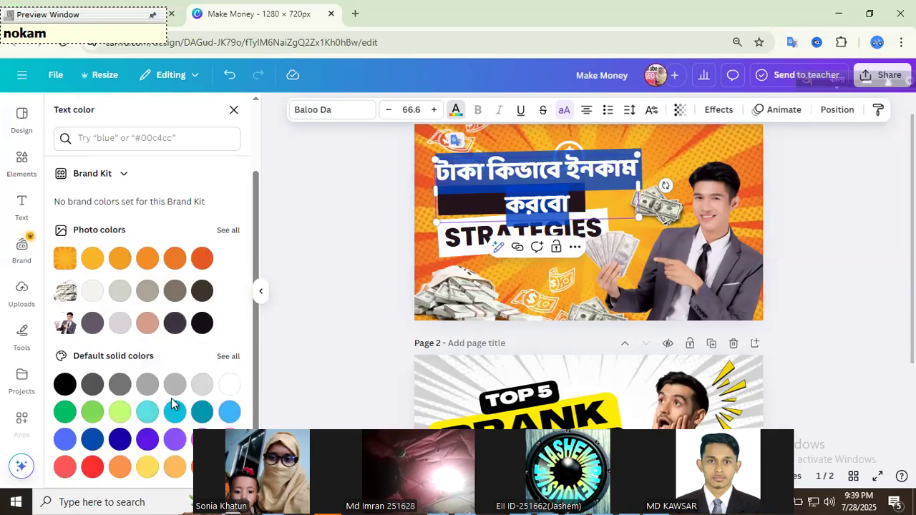
scroll(115, 308, "up", 1)
scroll(69, 329, "down", 1)
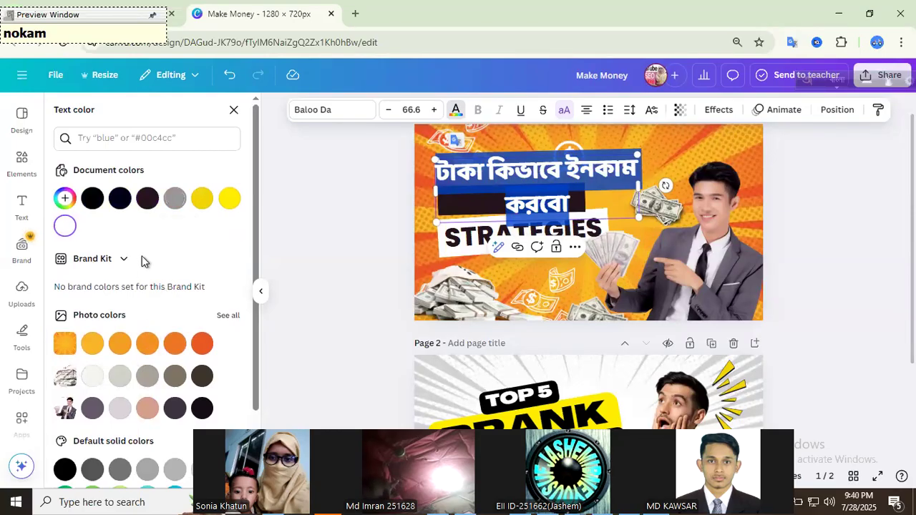
scroll(143, 287, "down", 1)
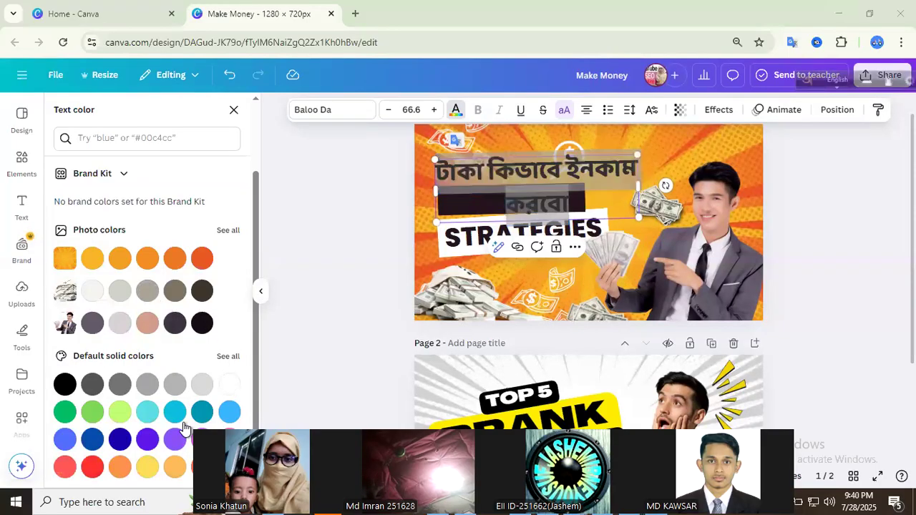
left_click(92, 438)
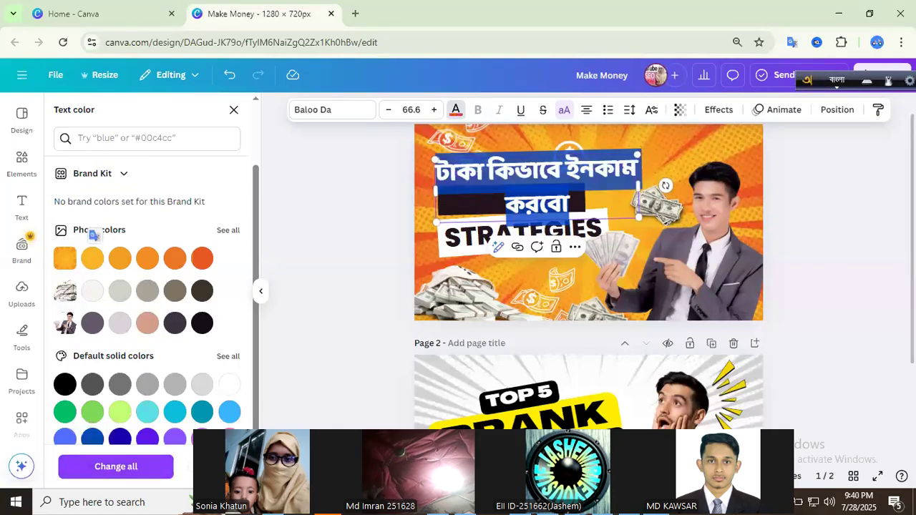
left_click(393, 238)
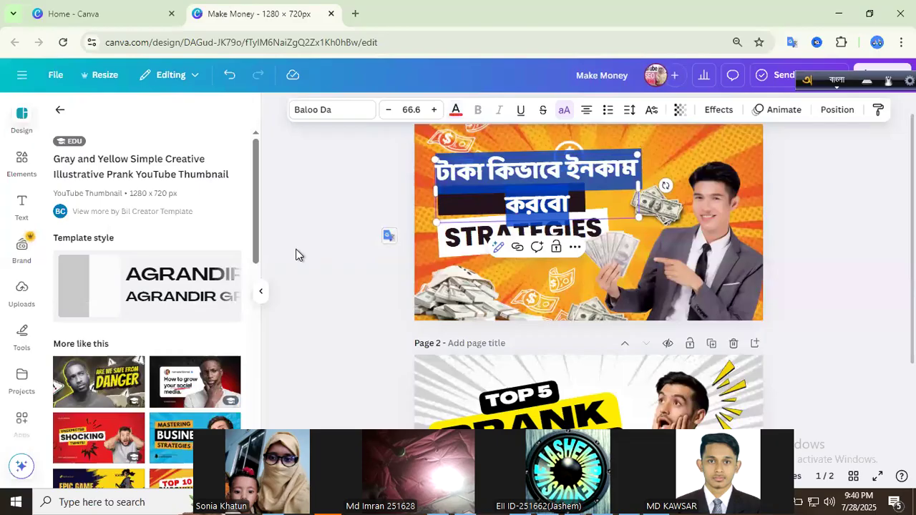
left_click(379, 262)
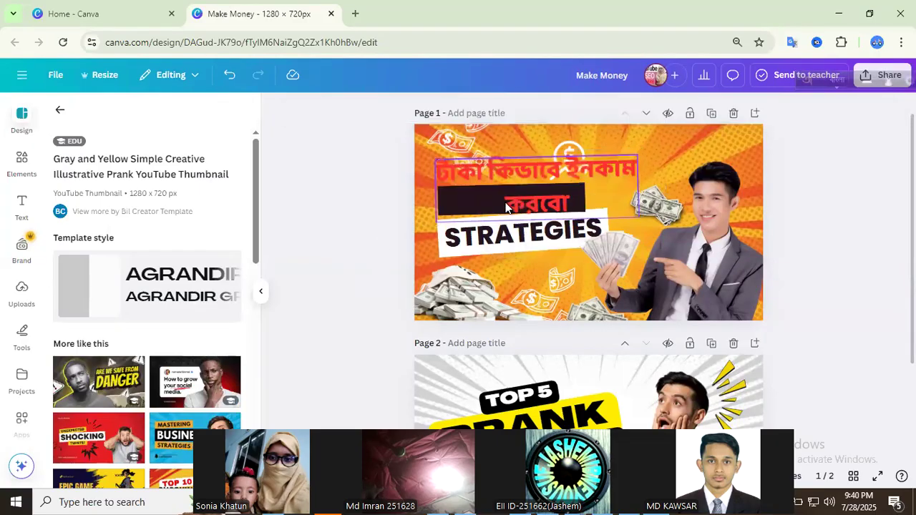
Step: Move the red heading down over the black banner and narrow its text box so the text wraps onto three lines
left_click_drag(533, 189, 513, 207)
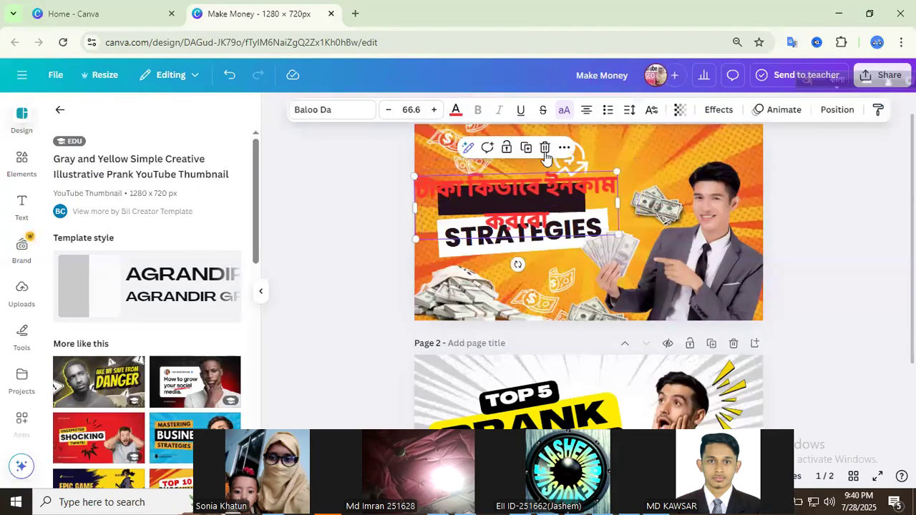
left_click(625, 114)
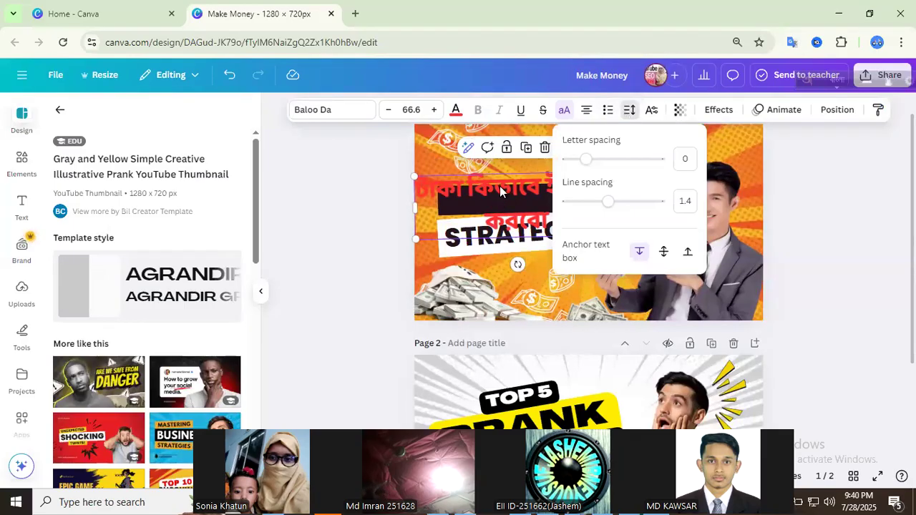
left_click(392, 192)
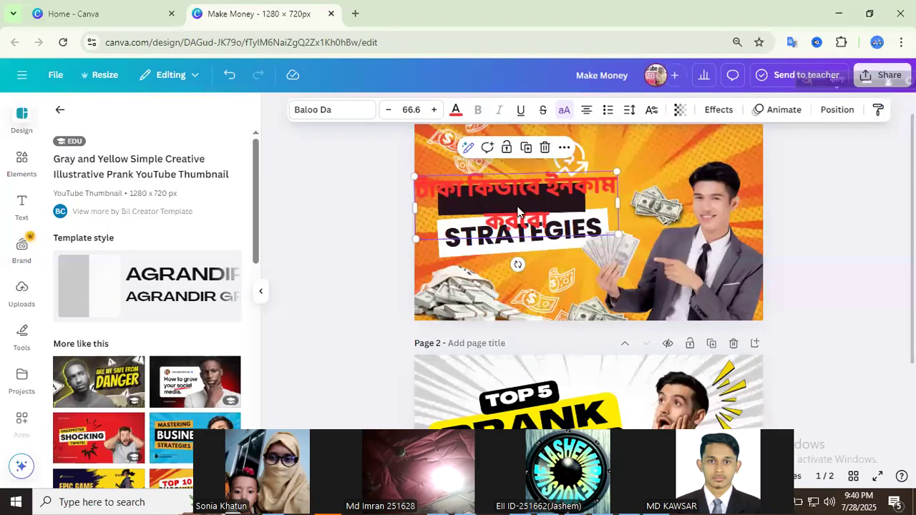
left_click_drag(712, 205, 766, 194)
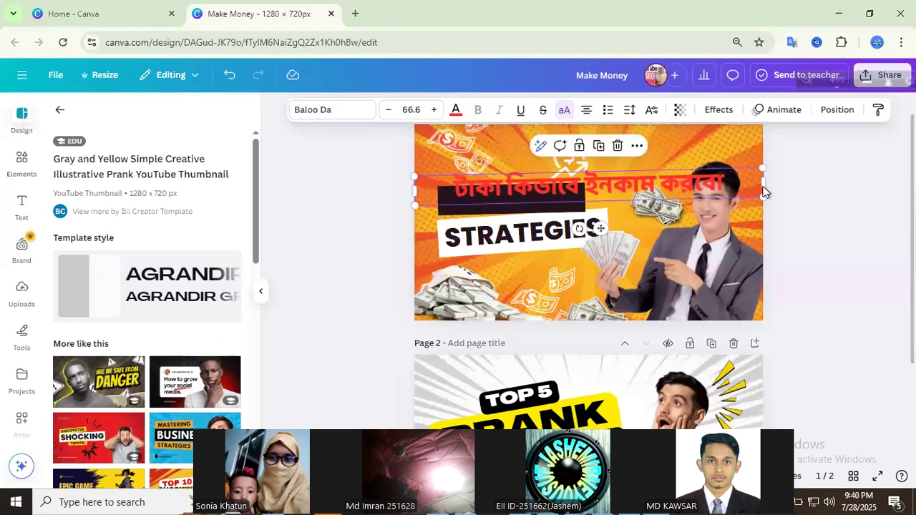
left_click_drag(766, 180, 548, 199)
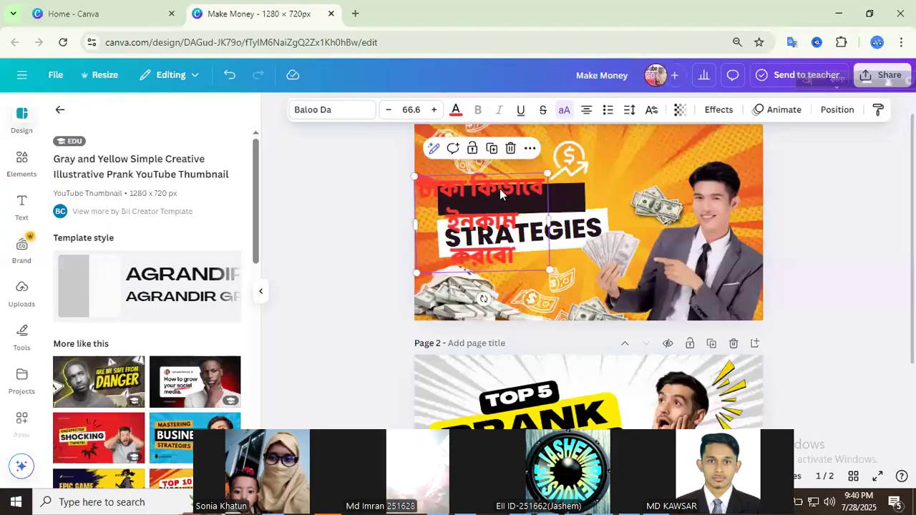
Step: Set the red heading's letter spacing to 0 and its line spacing to 1.03
left_click(630, 111)
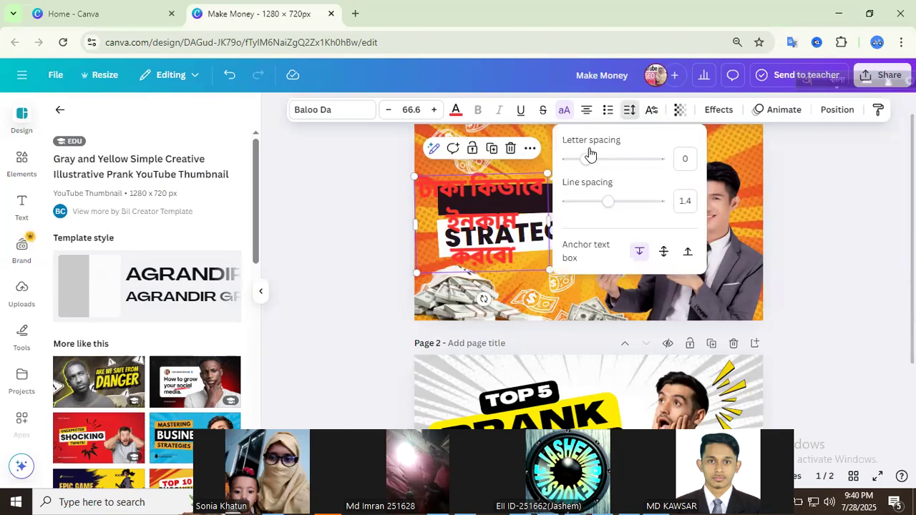
mouse_move(587, 166)
left_mouse_down()
mouse_move(661, 166)
mouse_move(553, 170)
mouse_move(603, 166)
mouse_move(582, 171)
left_mouse_up()
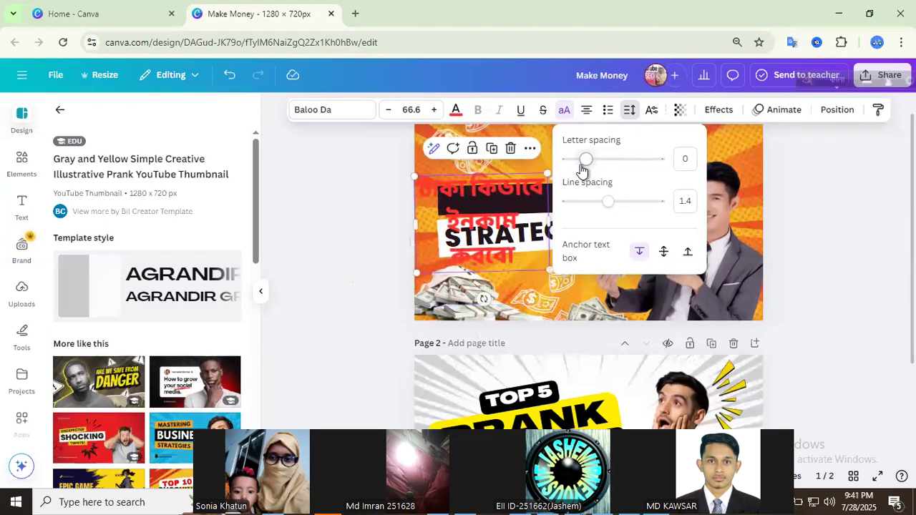
left_click_drag(613, 209, 594, 229)
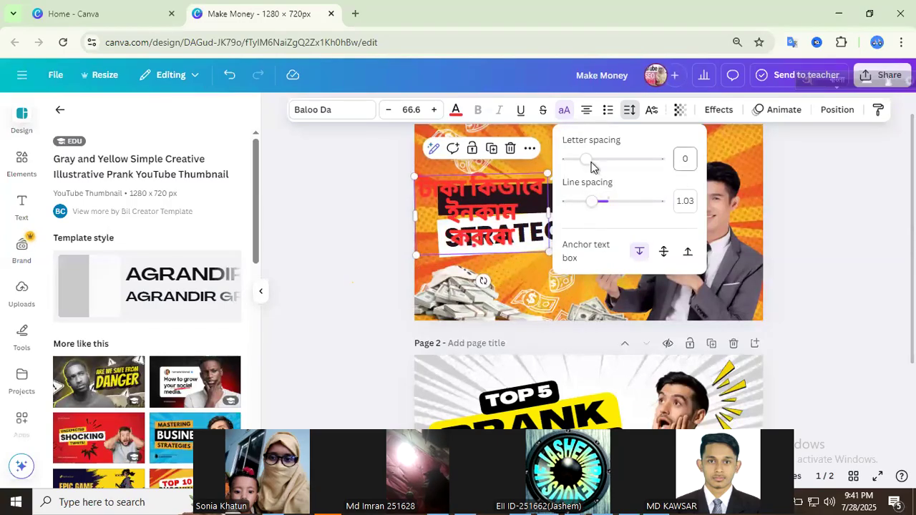
left_click(399, 185)
left_click(394, 204)
Step: Move the three-line red heading rightward so it overlaps the right ends of the black banner and "STRATEGIES"
left_click_drag(454, 202, 585, 197)
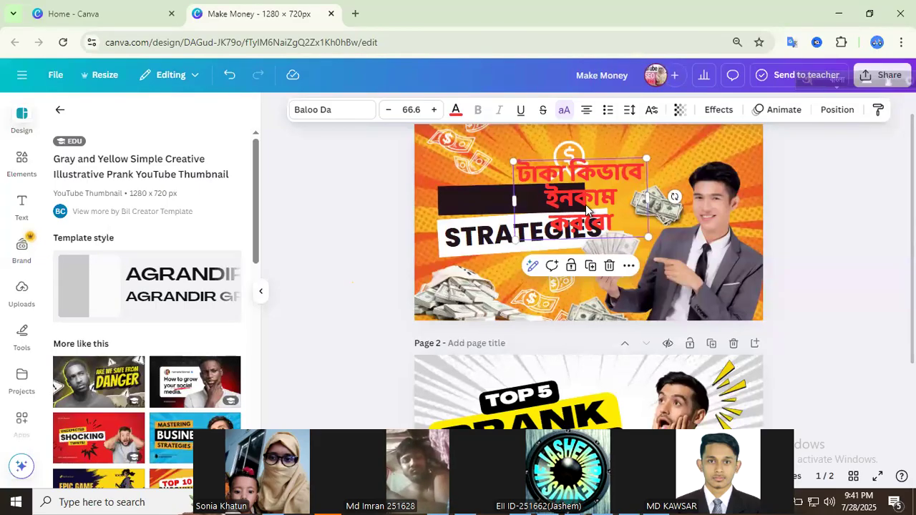
left_click(579, 197)
left_click(447, 199)
left_click(595, 181)
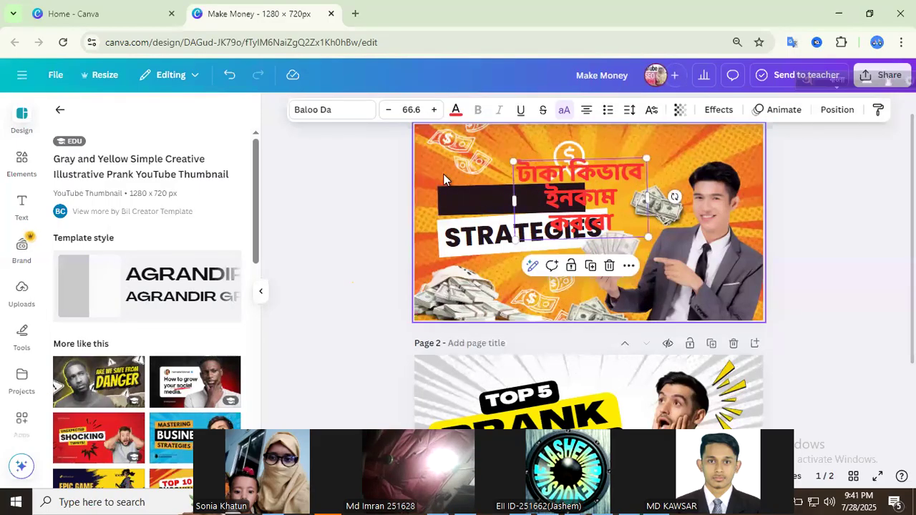
Step: Lock only the position of the red Bengali heading and test selecting the elements around it
left_click(380, 187)
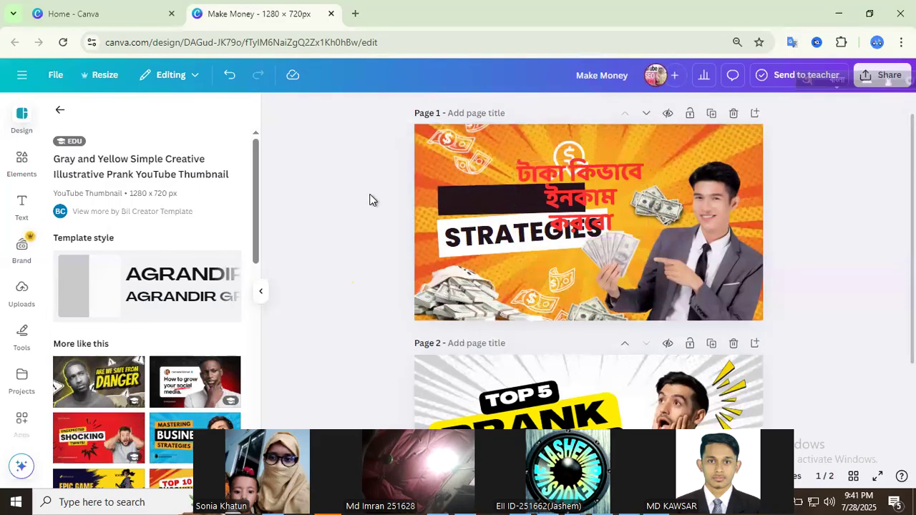
left_click(612, 194)
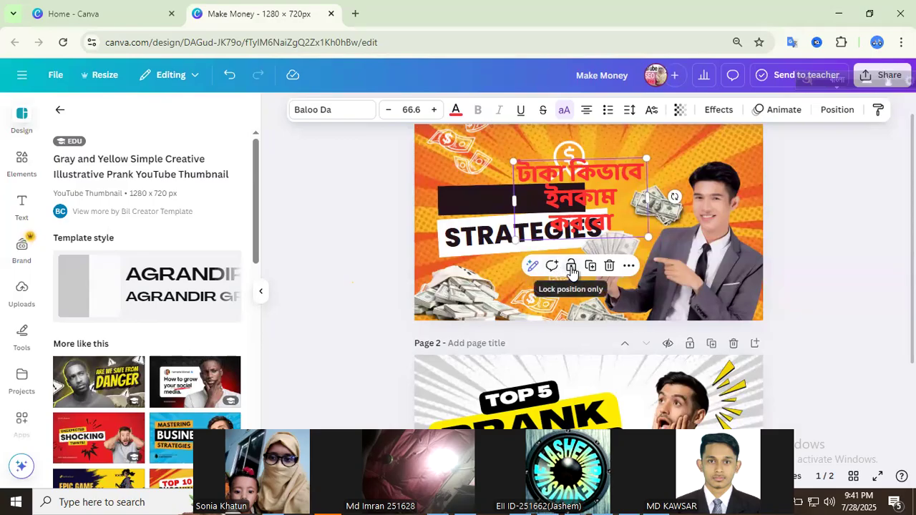
left_click(698, 189)
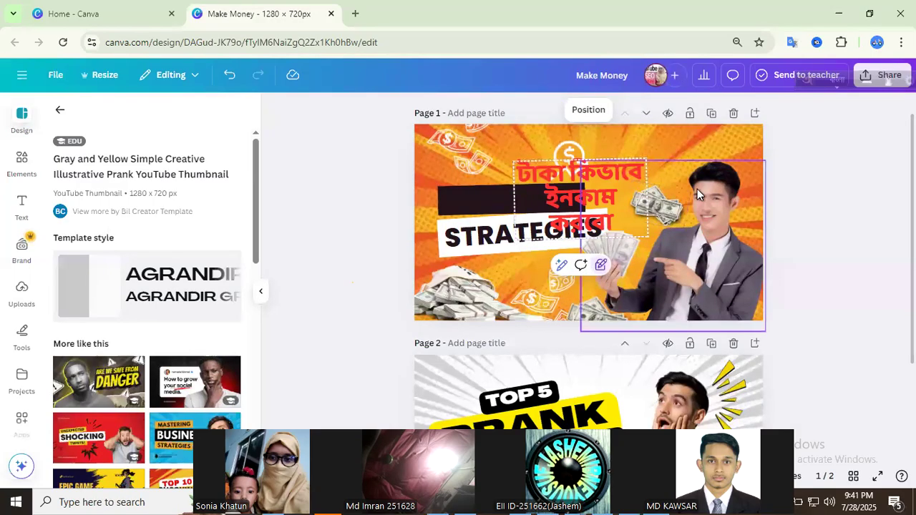
left_click(554, 204)
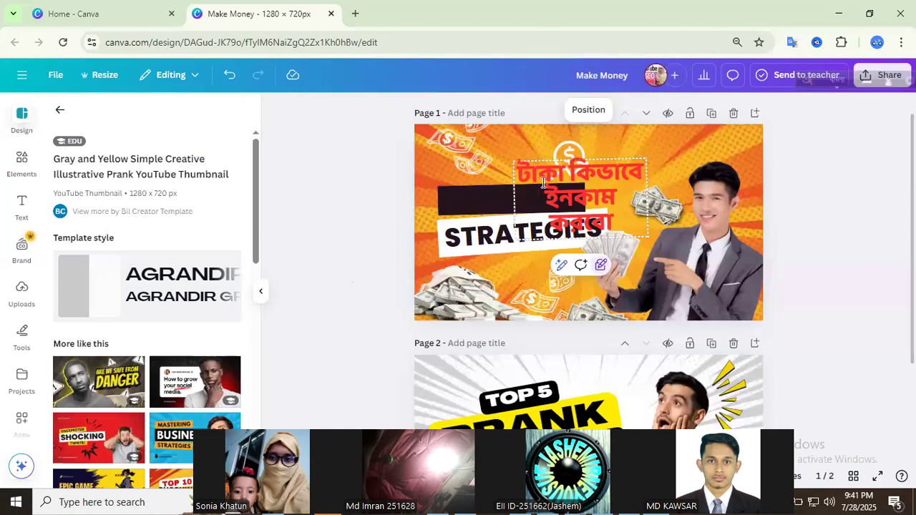
double_click(482, 168)
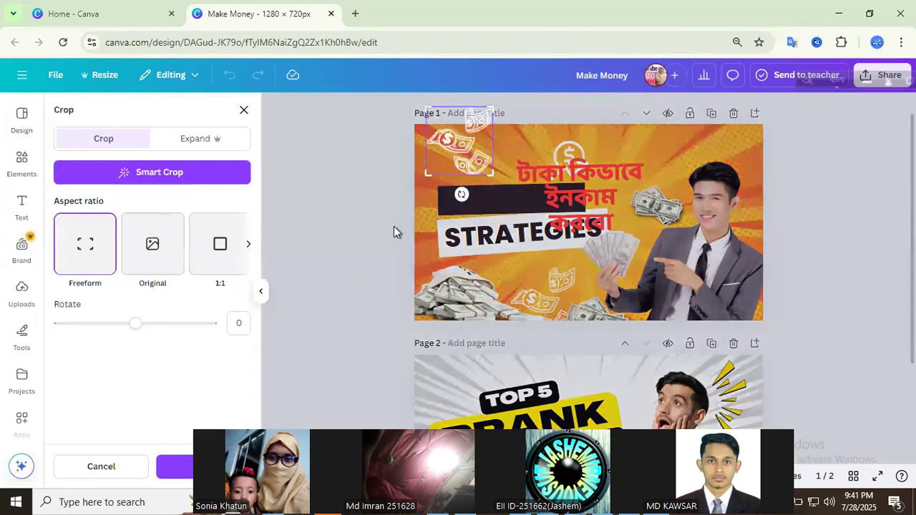
left_click(394, 226)
left_click(577, 204)
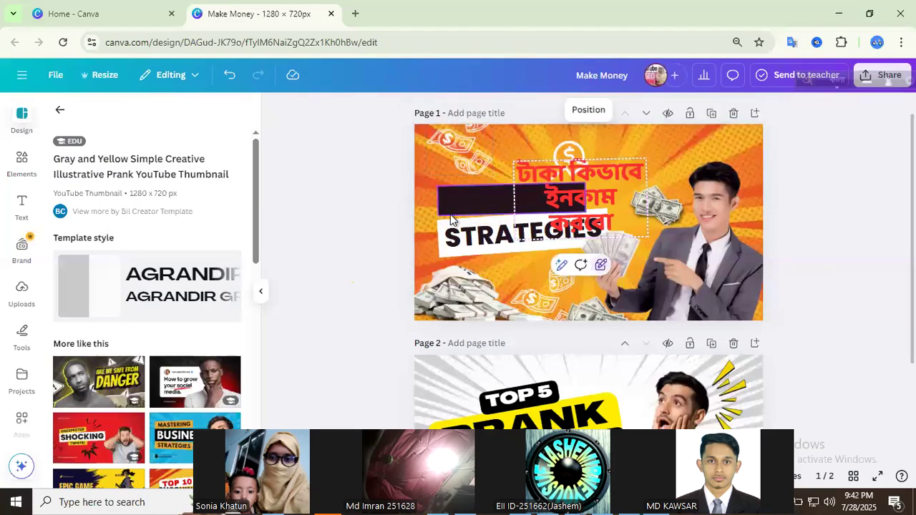
left_click(395, 225)
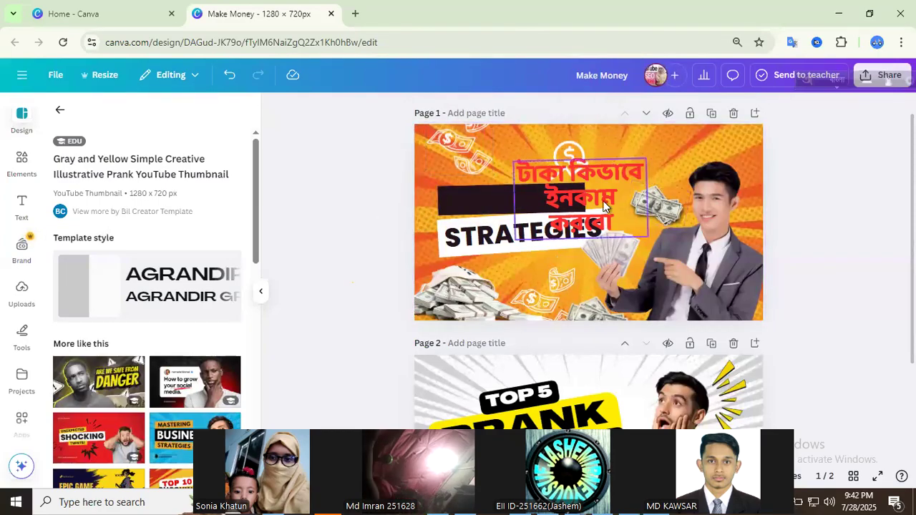
Step: Lock the red Bengali heading completely, then unlock it
left_click(612, 228)
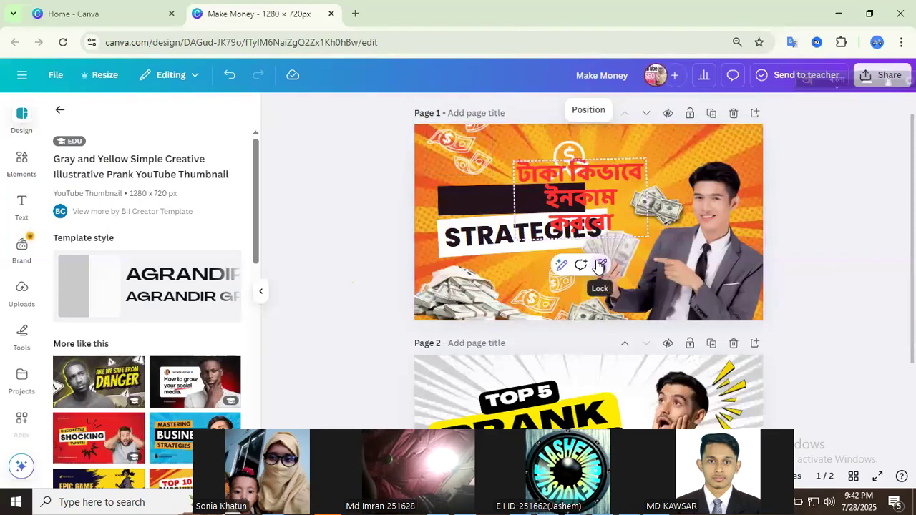
left_click(602, 269)
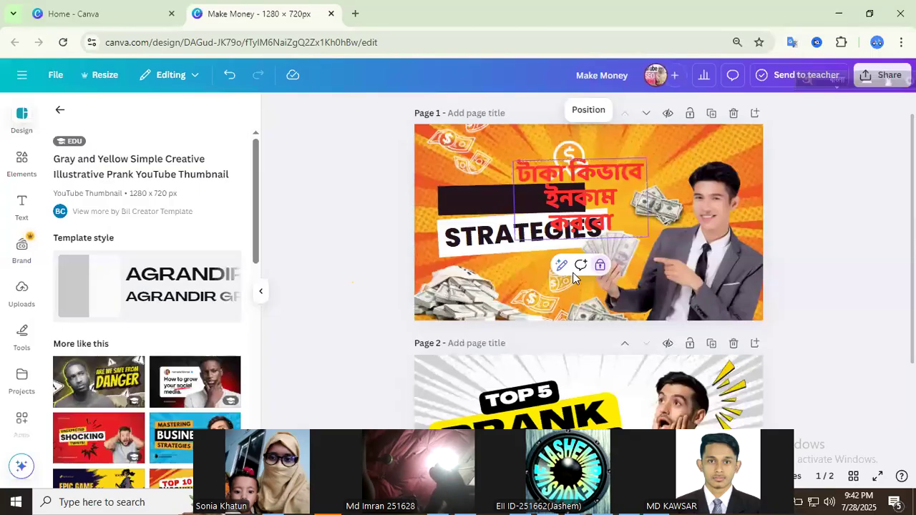
left_click(600, 266)
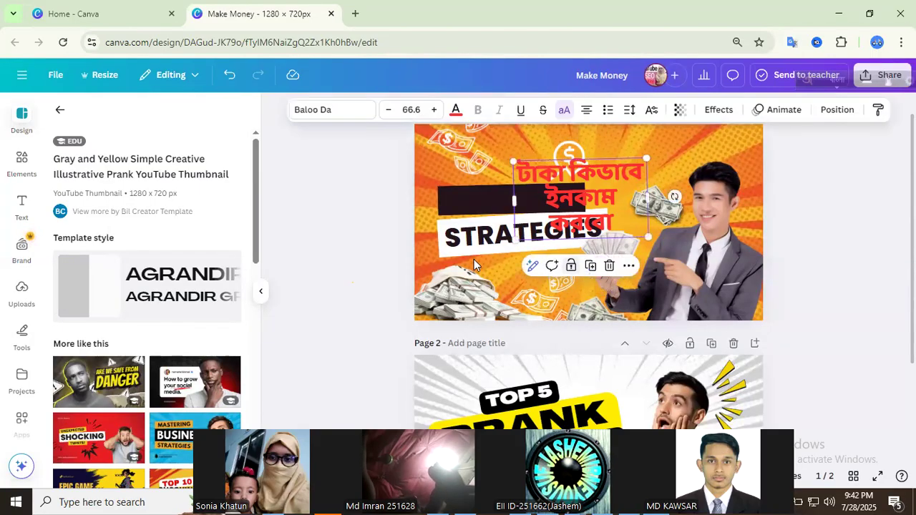
Step: Duplicate the red heading, replace the copy's text with a person's first name in Bengali, and place it below "STRATEGIES"
left_click(590, 266)
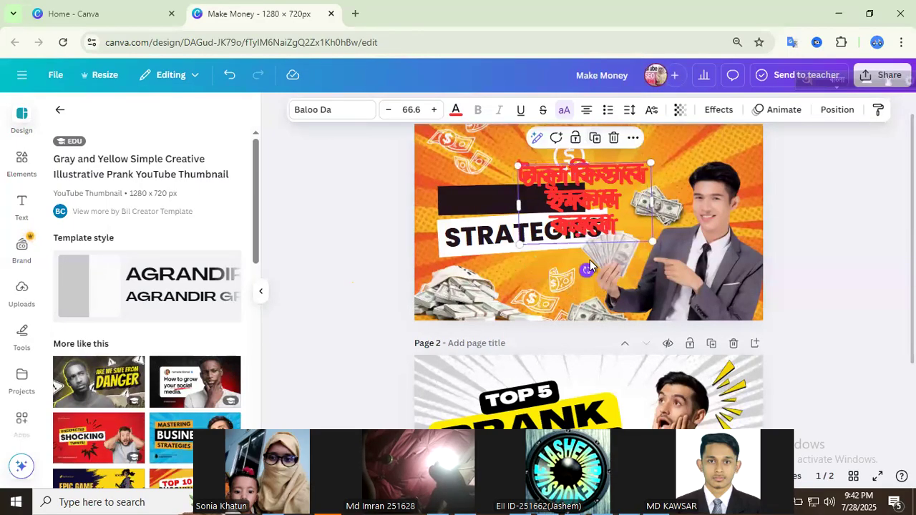
left_click_drag(585, 205, 551, 240)
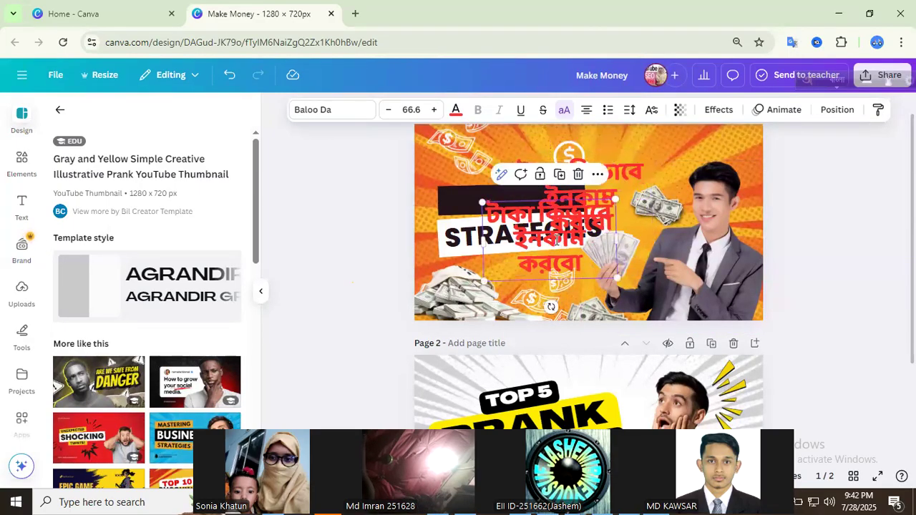
double_click(557, 240)
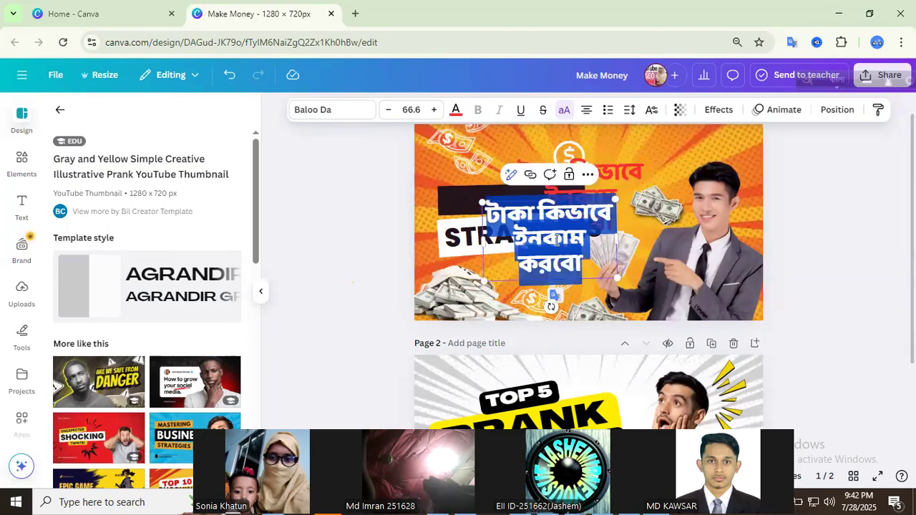
type("sOni")
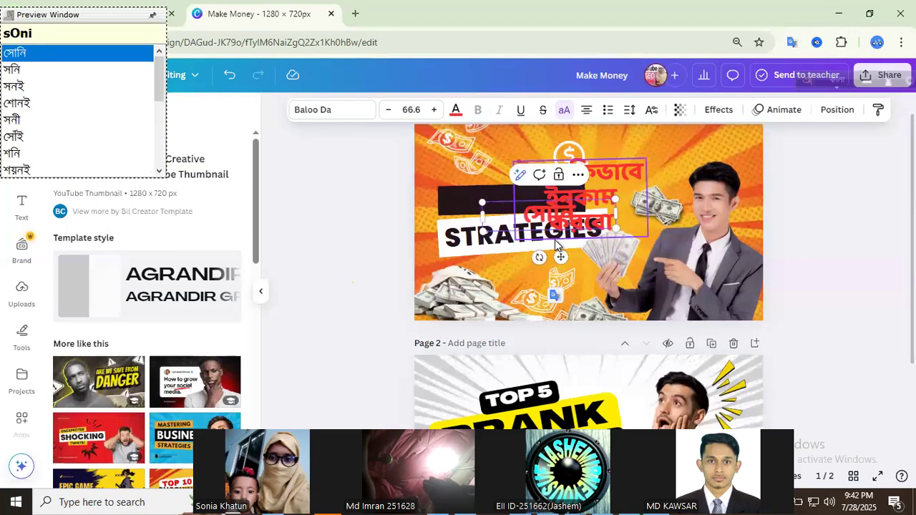
type("ya")
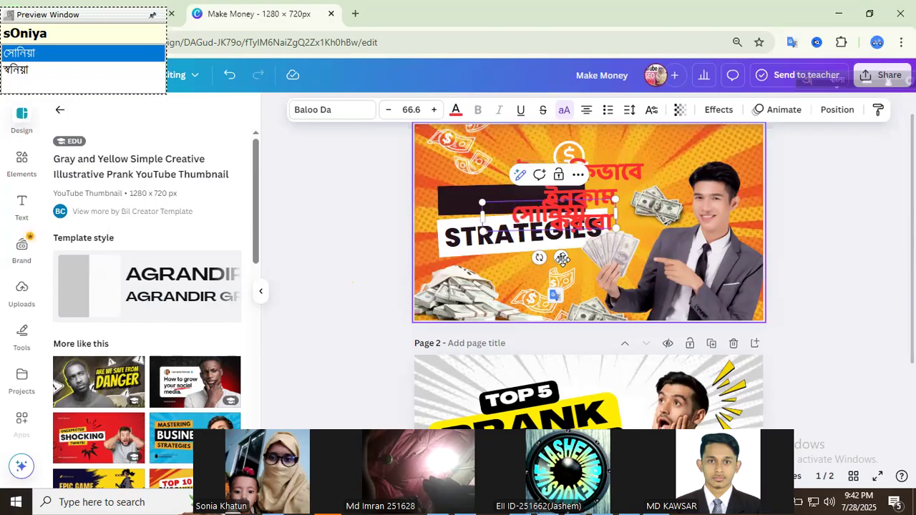
left_click_drag(561, 256, 539, 301)
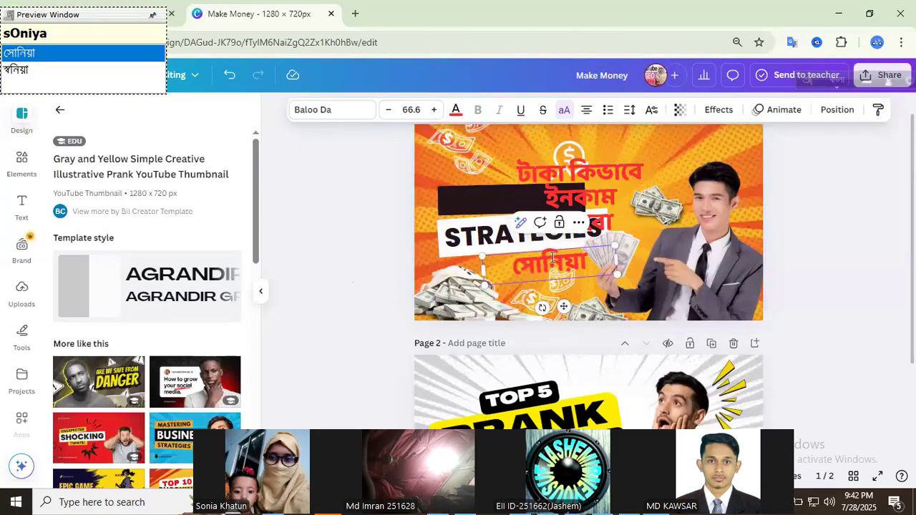
Step: Delete the duplicated text containing the Bengali name from the thumbnail
left_click(384, 218)
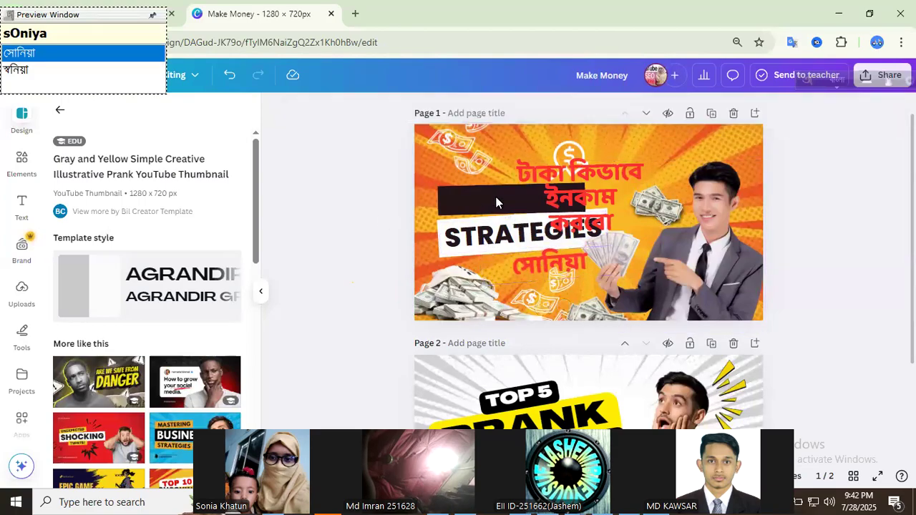
left_click(552, 263)
left_click(578, 219)
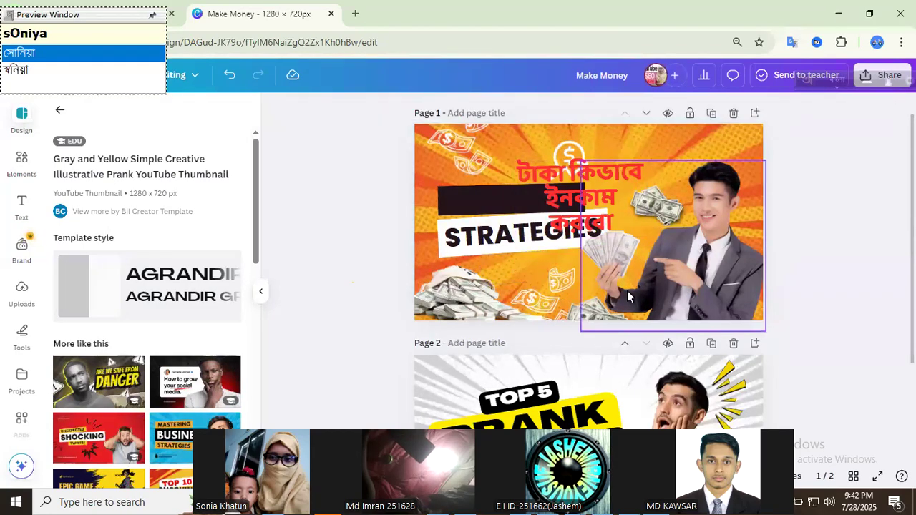
Step: Shift the red heading aside over the man, then widen the black banner rightward and raise it clear of "STRATEGIES"
left_click_drag(613, 199, 695, 181)
left_click(542, 192)
left_click_drag(637, 205, 693, 203)
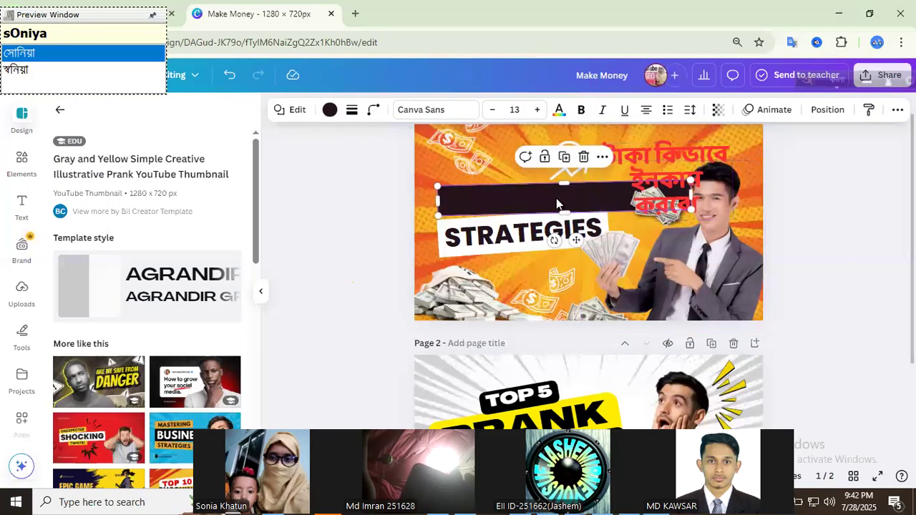
mouse_move(565, 196)
left_mouse_down()
mouse_move(541, 176)
mouse_move(559, 185)
left_mouse_up()
Step: Widen the red heading's text box so the text fits on one line, and lay it over the black banner
left_click(693, 185)
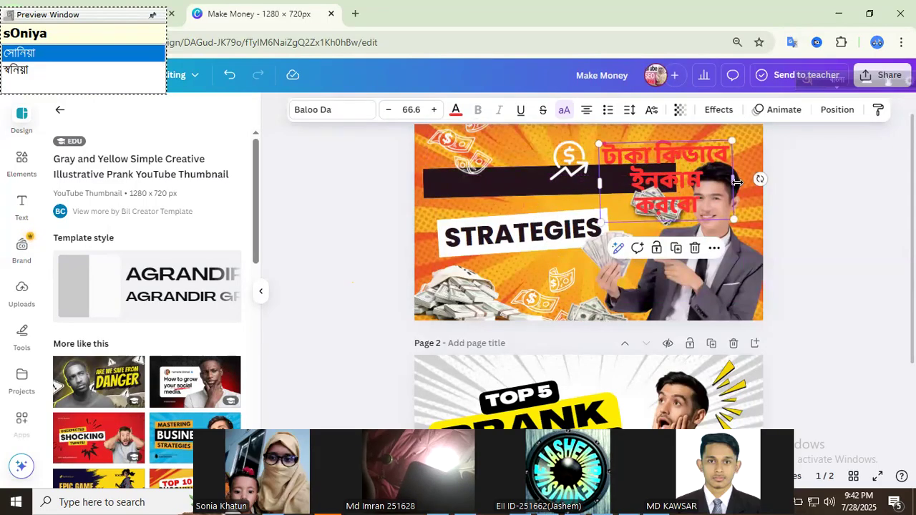
left_click_drag(760, 182, 885, 192)
left_click_drag(756, 160, 548, 188)
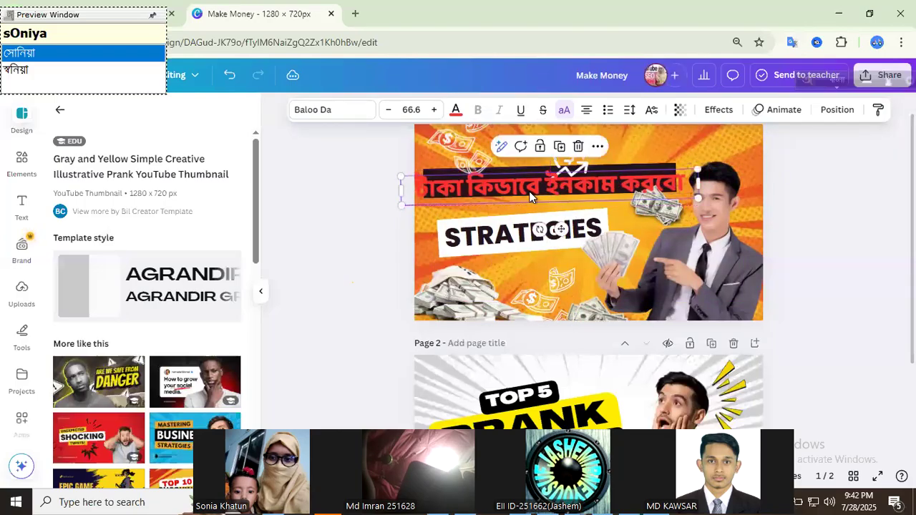
Step: Break the red heading into two lines, starting the second line at "ইনকাম"
left_click(549, 185)
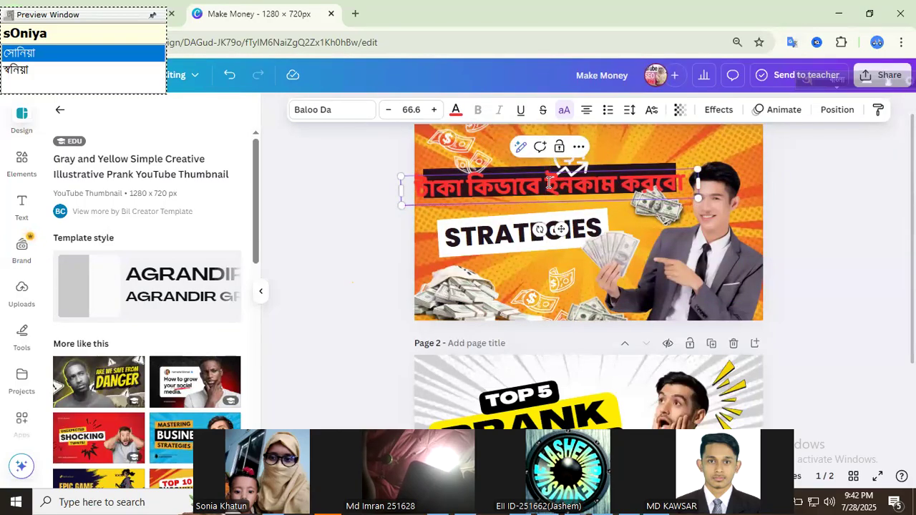
key("Return")
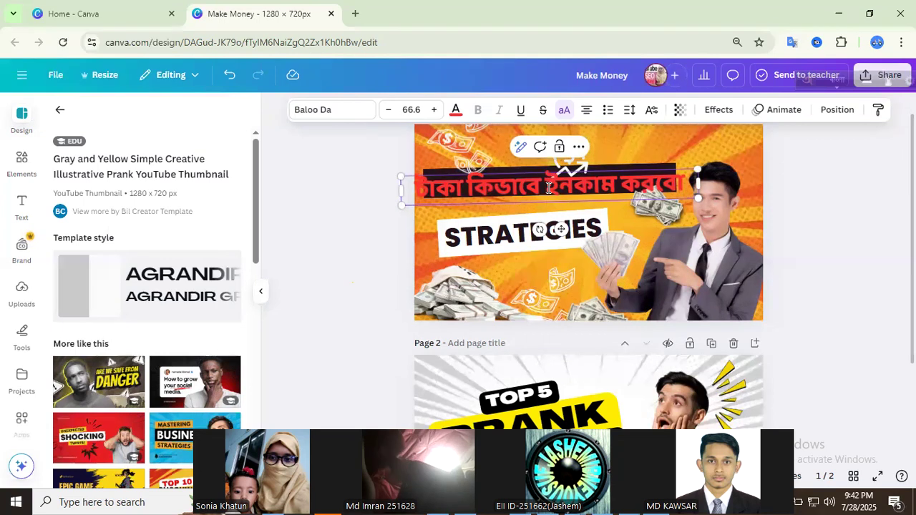
left_click(352, 213)
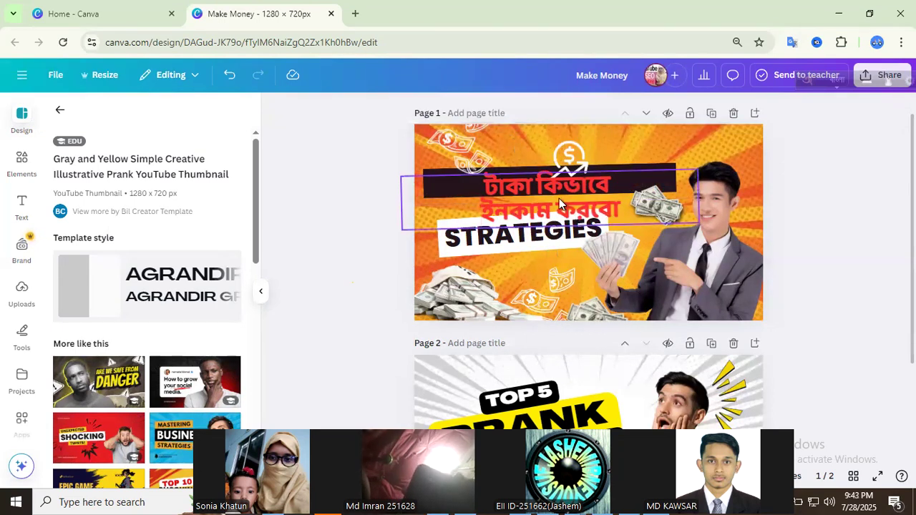
Step: Move the two-line heading down over "STRATEGIES" and shorten the black banner's right end to near the end of that word
left_click(559, 198)
left_click_drag(559, 199, 549, 220)
left_click(635, 166)
left_click(524, 184)
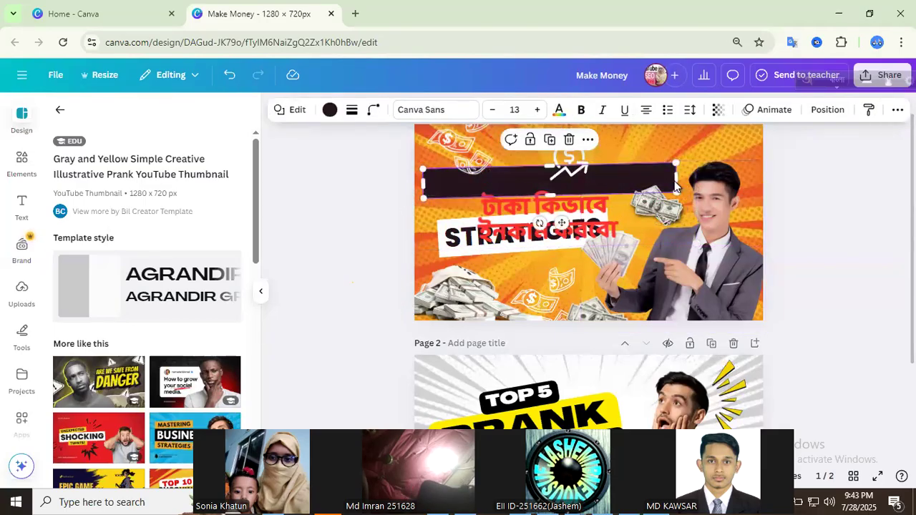
left_click_drag(675, 179, 614, 176)
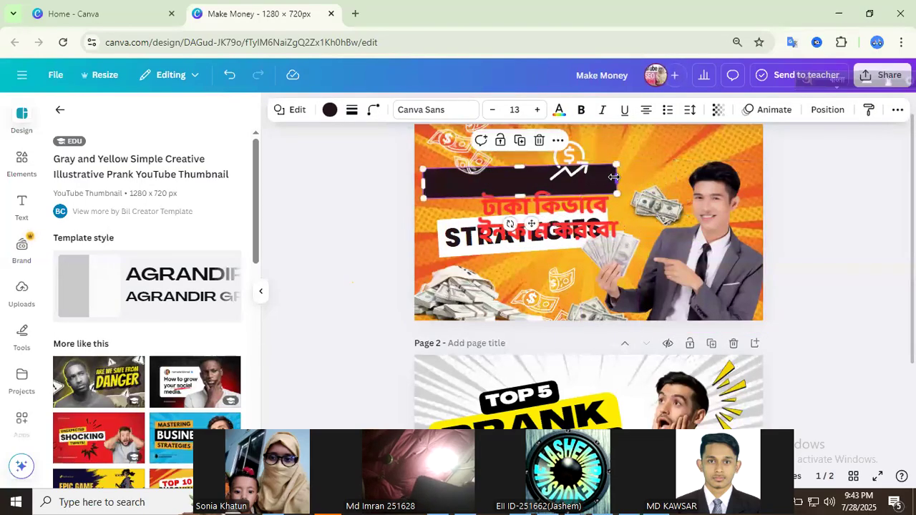
Step: Reduce the black banner's height from its lower edge, try the heading over it, and move the heading back down
left_click_drag(530, 195, 560, 177)
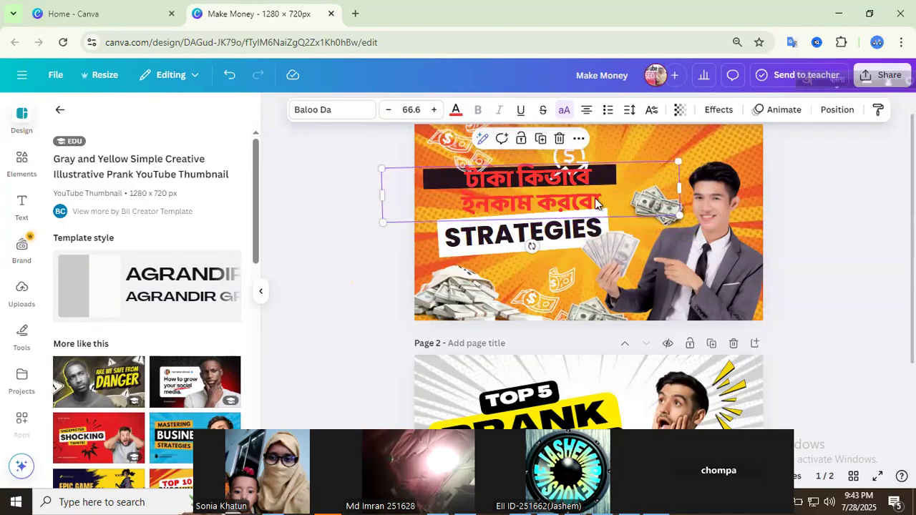
left_click_drag(519, 199, 512, 222)
left_click(469, 180)
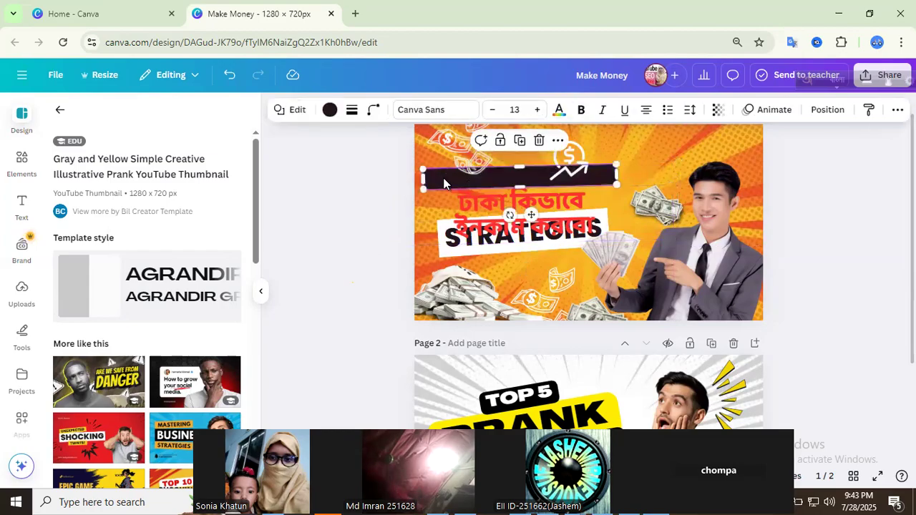
Step: Shorten the black banner's left end, and move the money doodles to the thumbnail's upper-right corner and the dollar-chart icon to its upper-left
left_click_drag(427, 175, 755, 153)
left_click(481, 159)
left_click(569, 161)
left_click_drag(569, 161, 455, 147)
Step: Extend the black banner slightly upward and position the red heading so its first line sits on the banner
left_click_drag(509, 212, 540, 196)
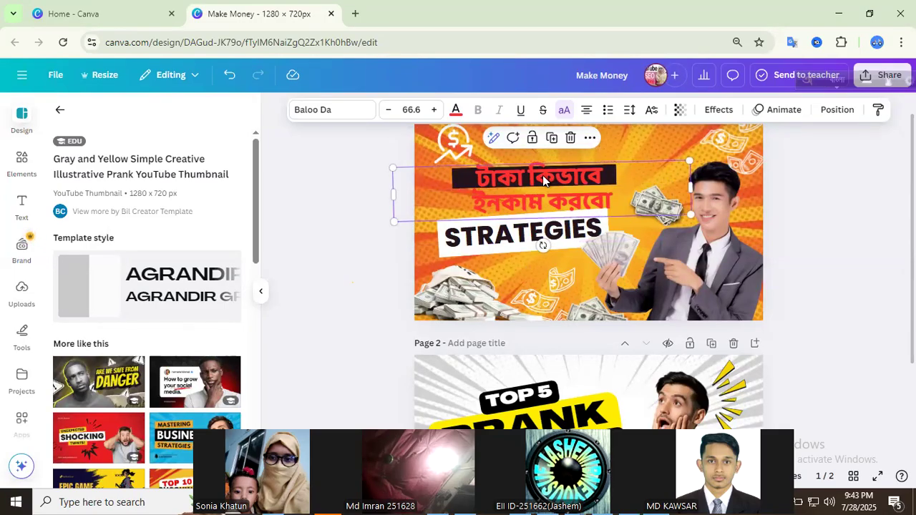
left_click_drag(526, 190, 520, 206)
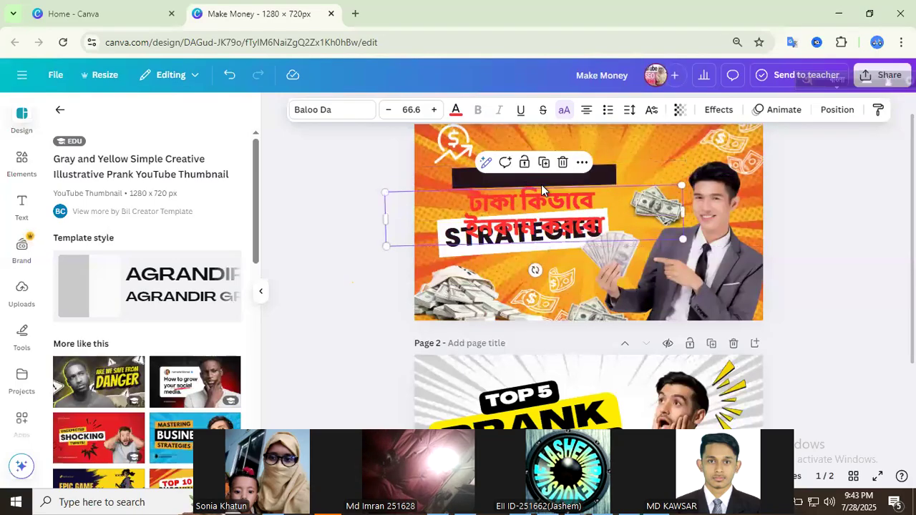
left_click(602, 179)
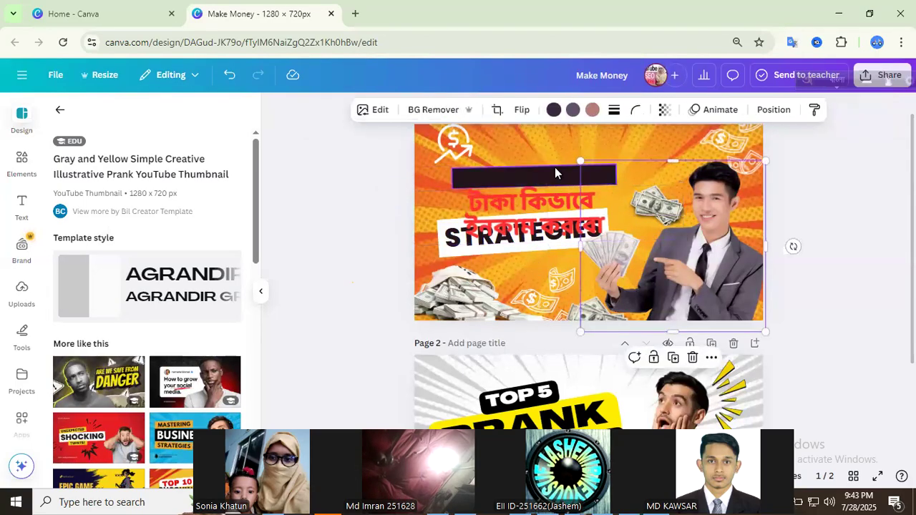
left_click(544, 173)
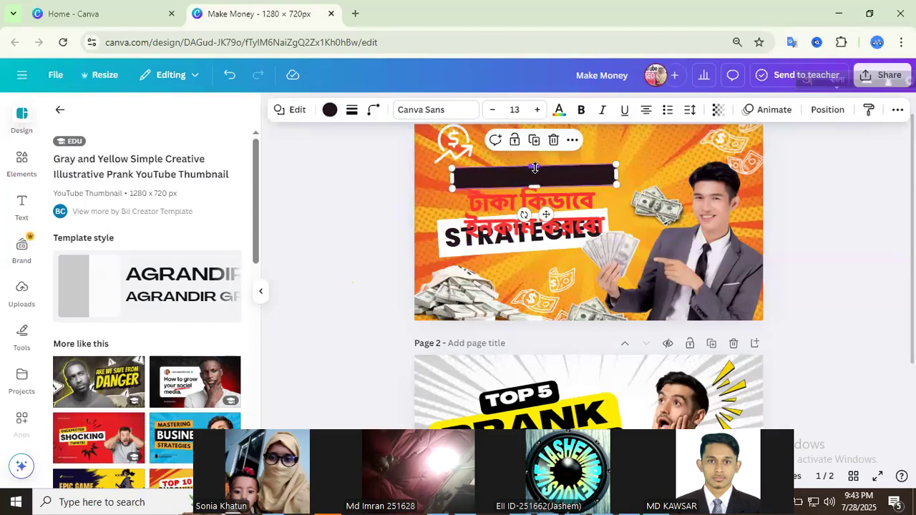
left_click_drag(531, 235, 554, 200)
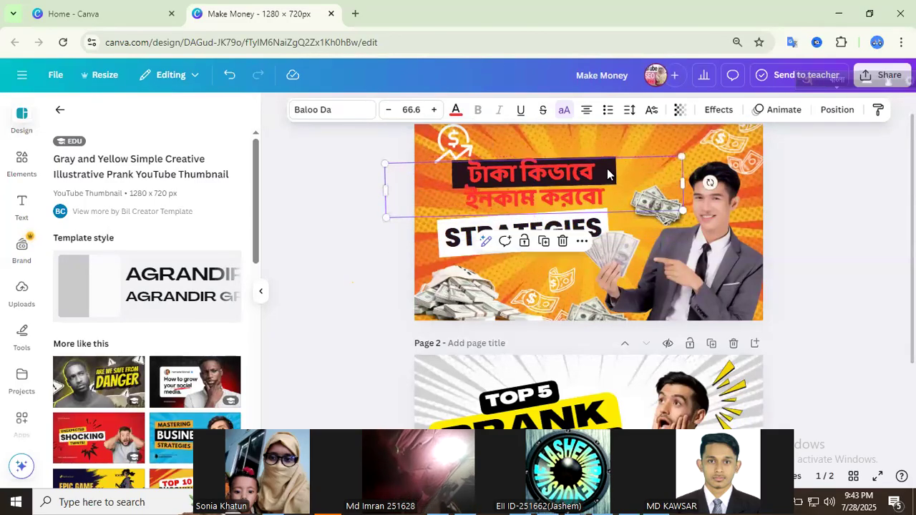
Step: Increase the two-line red heading's line spacing to 1.27
left_click(631, 111)
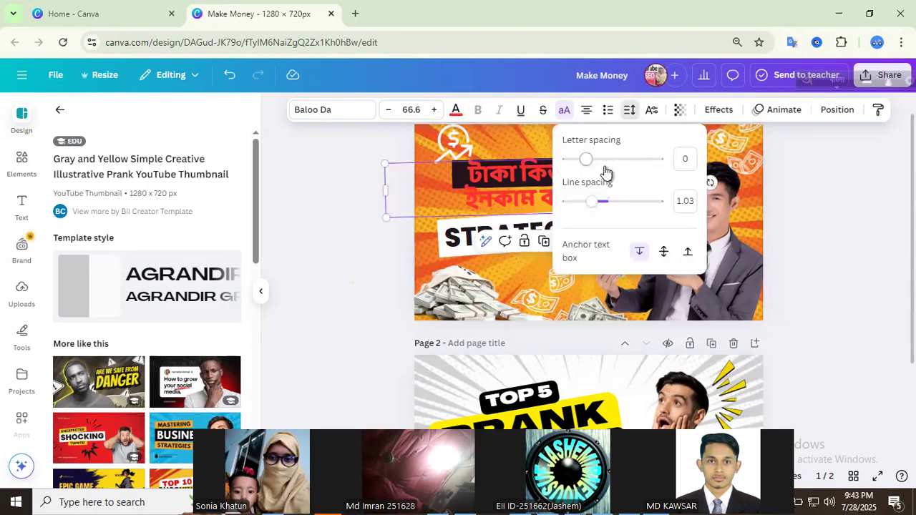
left_click_drag(594, 206, 604, 205)
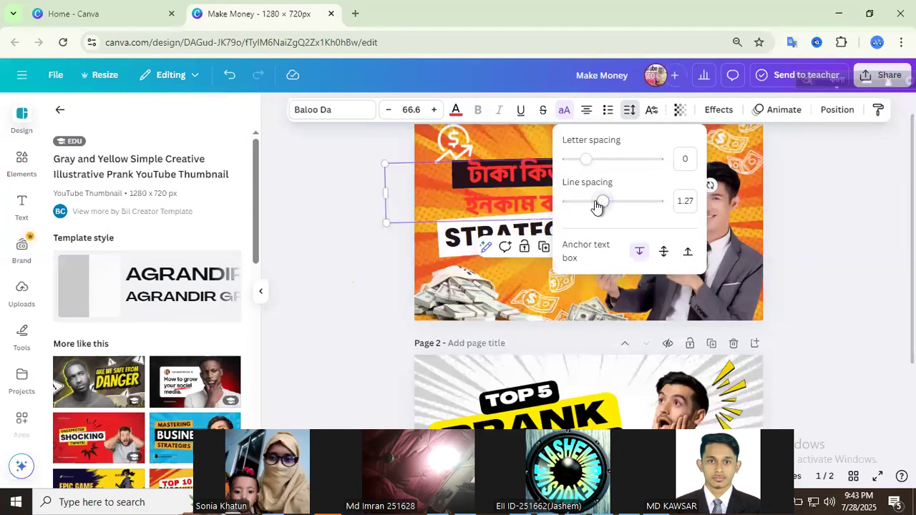
Step: Deselect the heading and open the Elements library to browse its shapes, graphics and photos
left_click(335, 185)
left_click(335, 185)
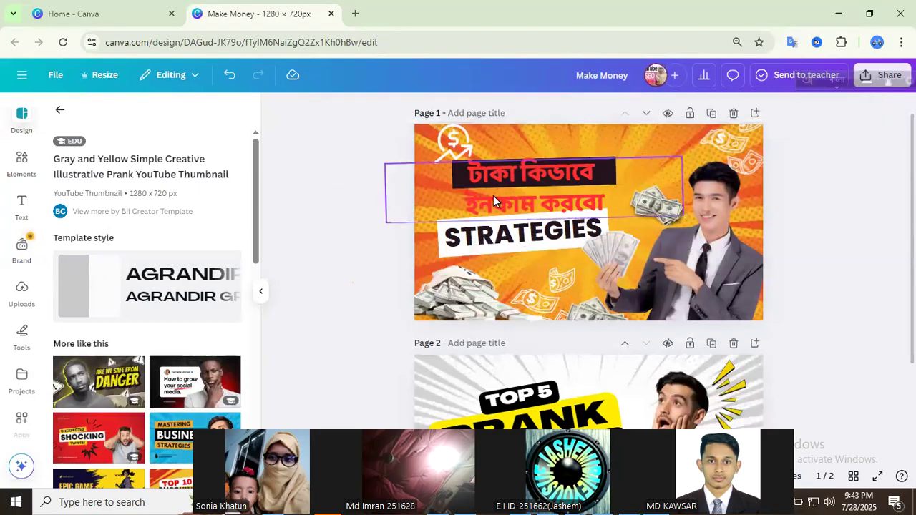
left_click(22, 170)
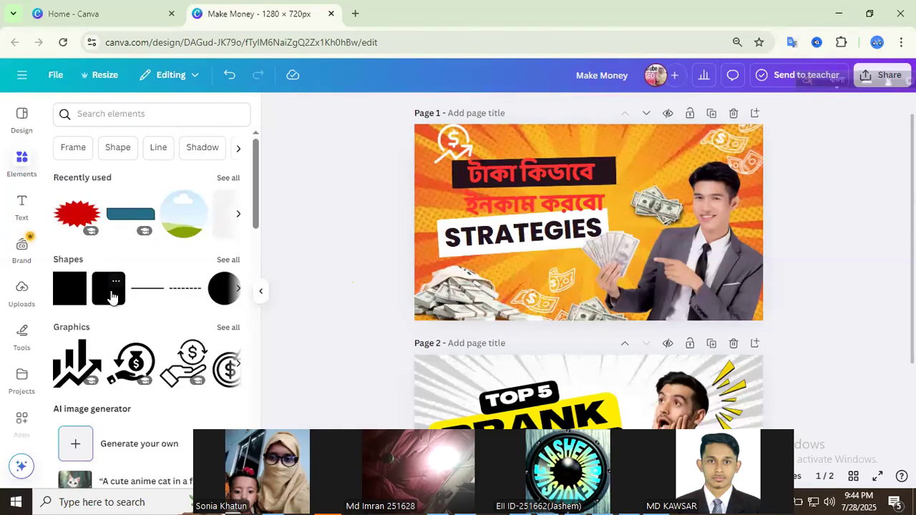
scroll(86, 306, "down", 5)
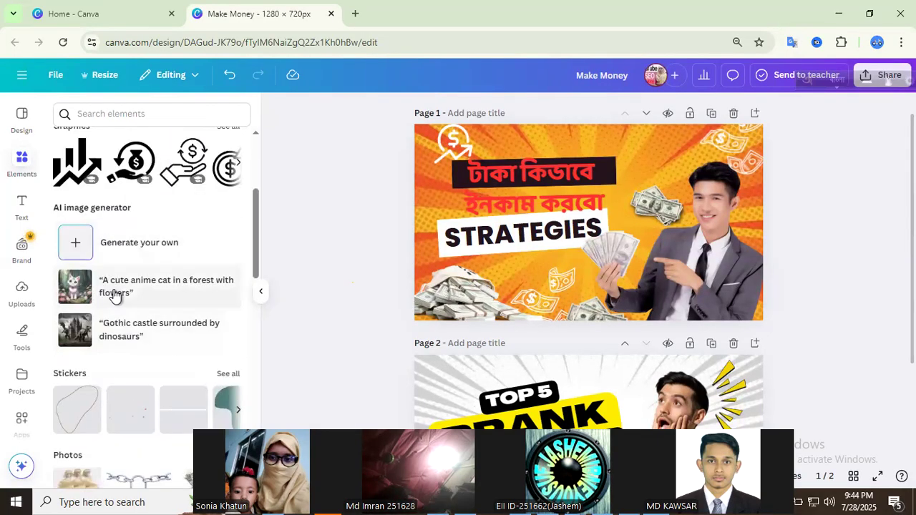
scroll(118, 306, "down", 2)
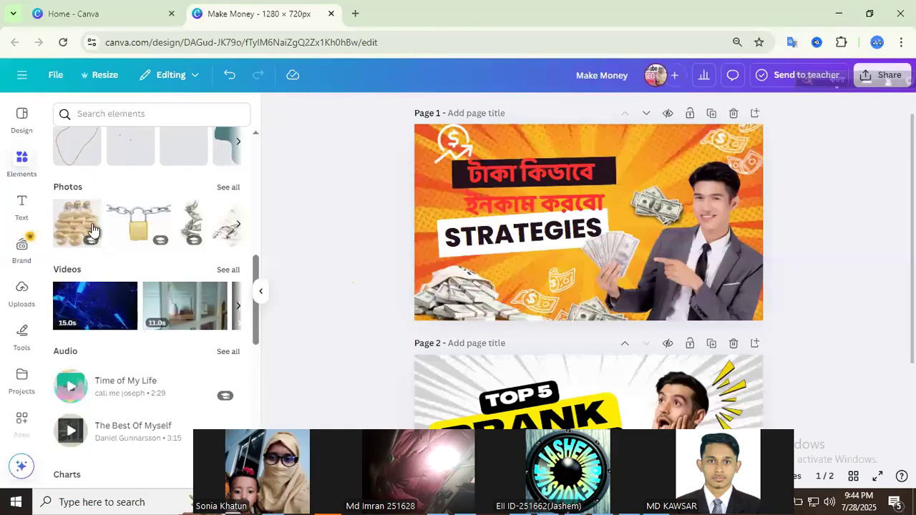
scroll(105, 361, "up", 7)
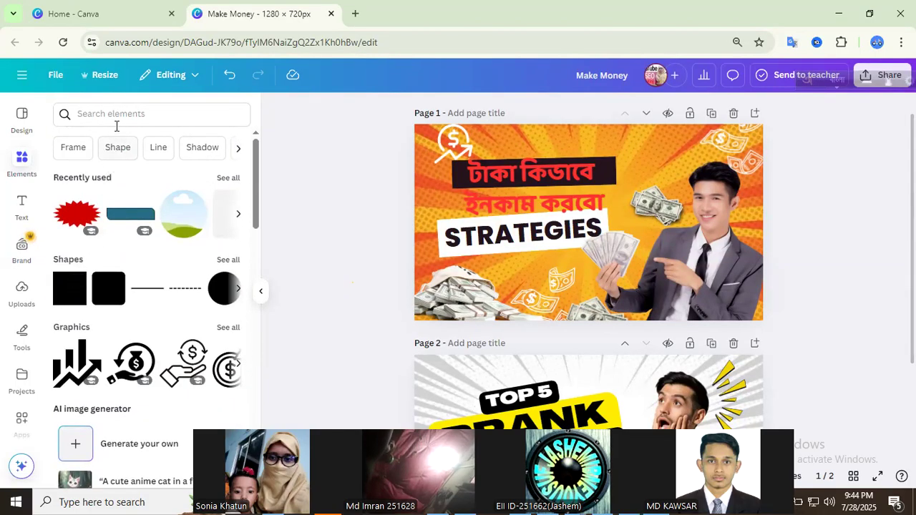
Step: Try an element search for "shape" and switch the typing language from Bengali to English
left_click(121, 115)
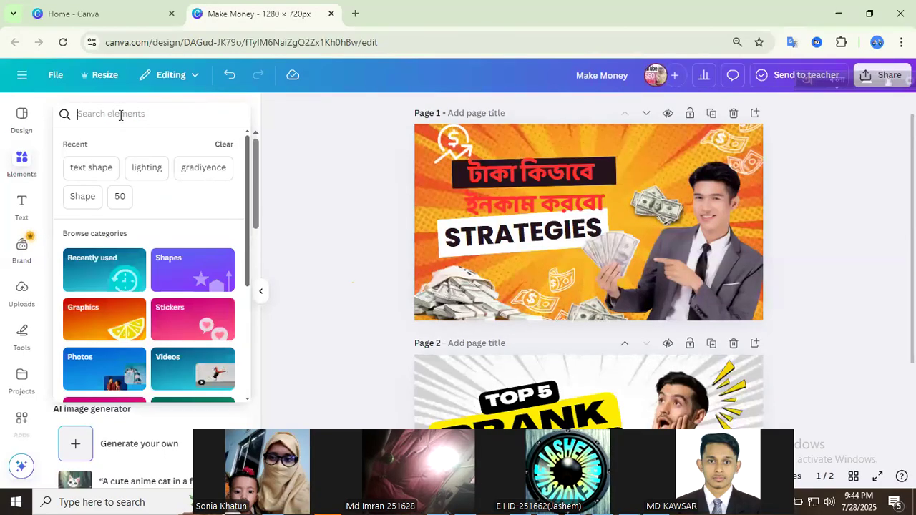
type("shape")
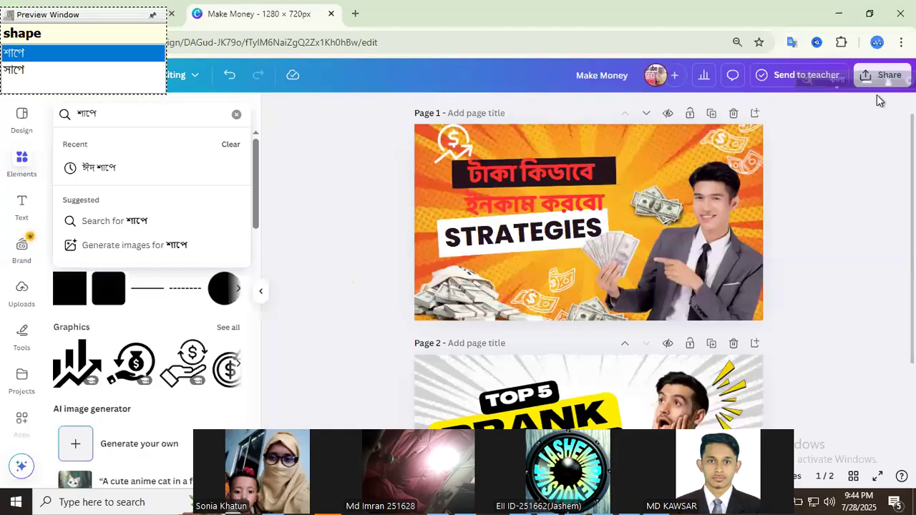
left_click(837, 80)
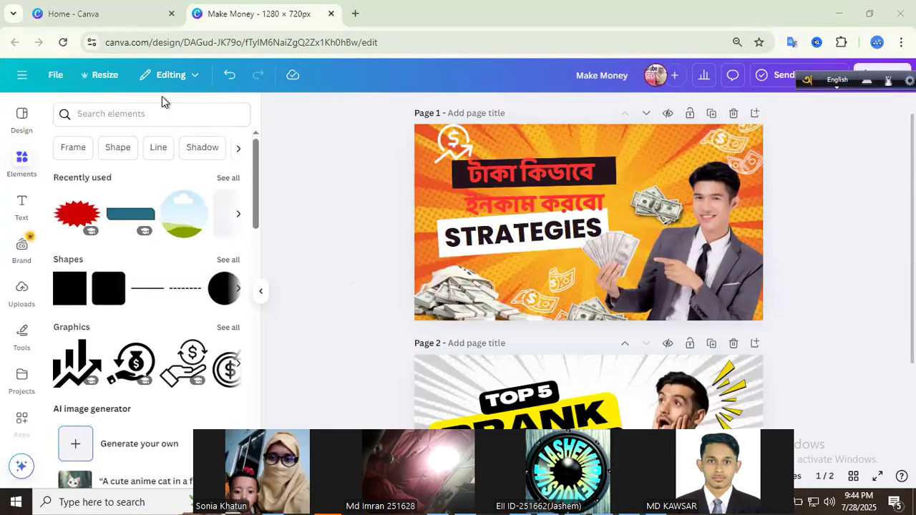
Step: Search the elements library for "text shape"
left_click(149, 119)
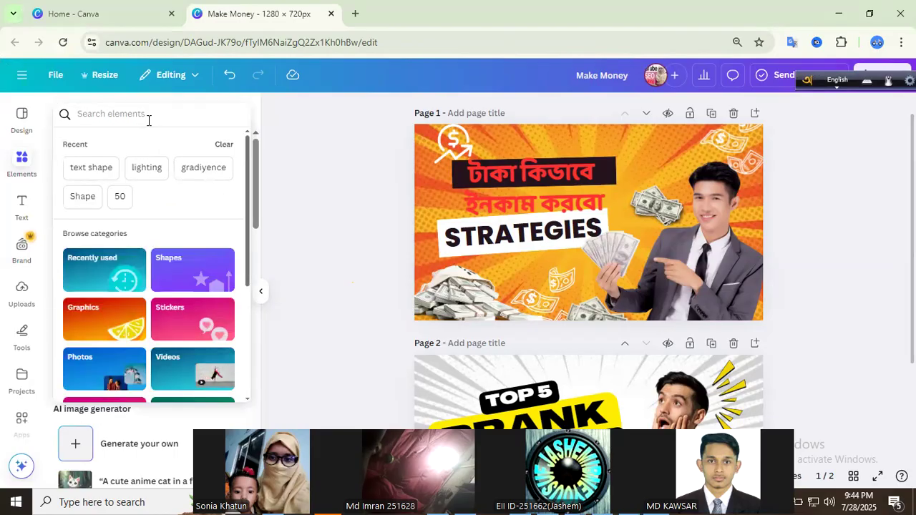
type("shape")
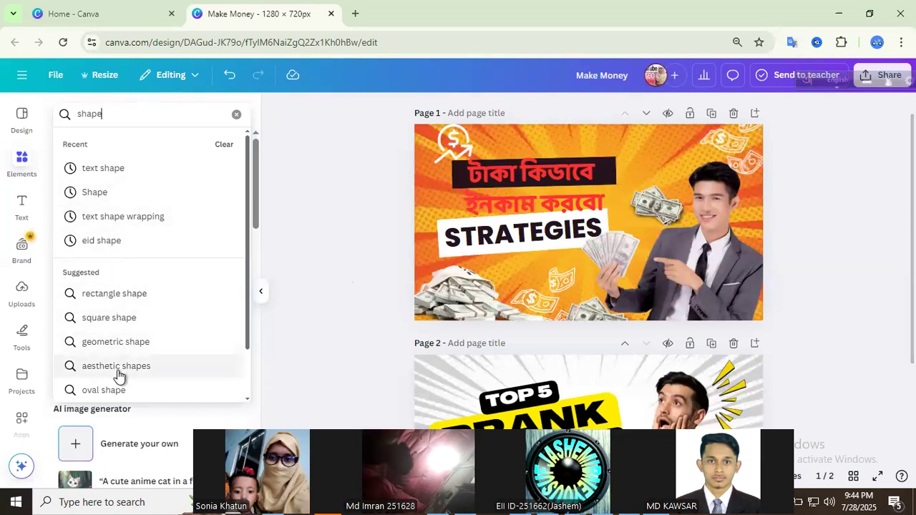
scroll(124, 336, "down", 1)
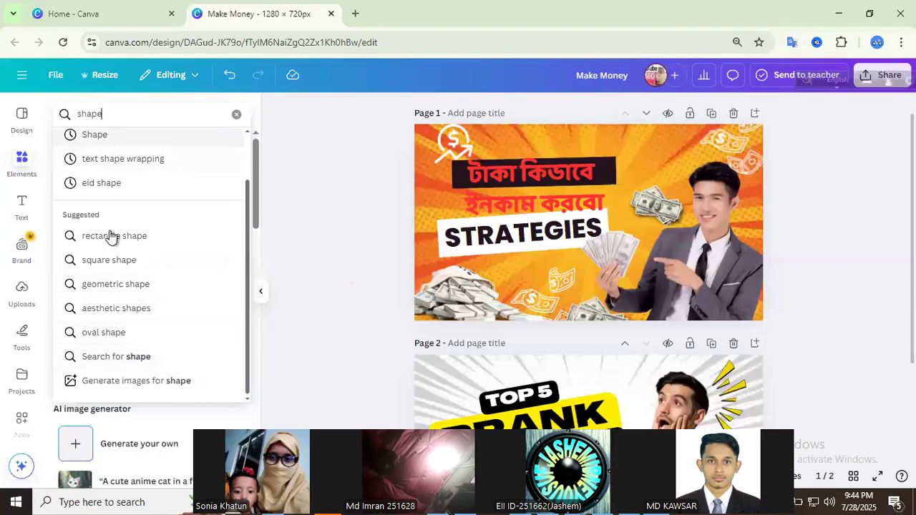
scroll(115, 208, "up", 1)
left_click(119, 168)
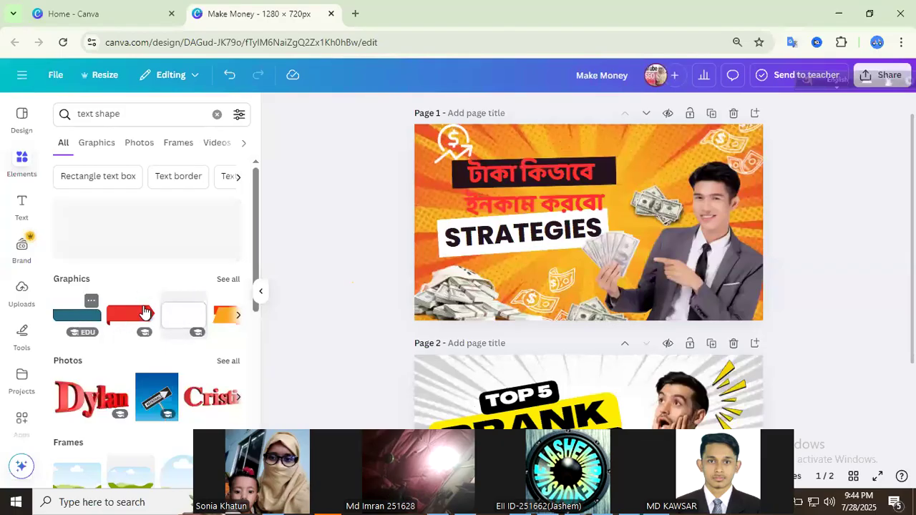
Step: Add the teal banner graphic to page 1 and set its outline colour to bright red #ff3131
left_click(75, 316)
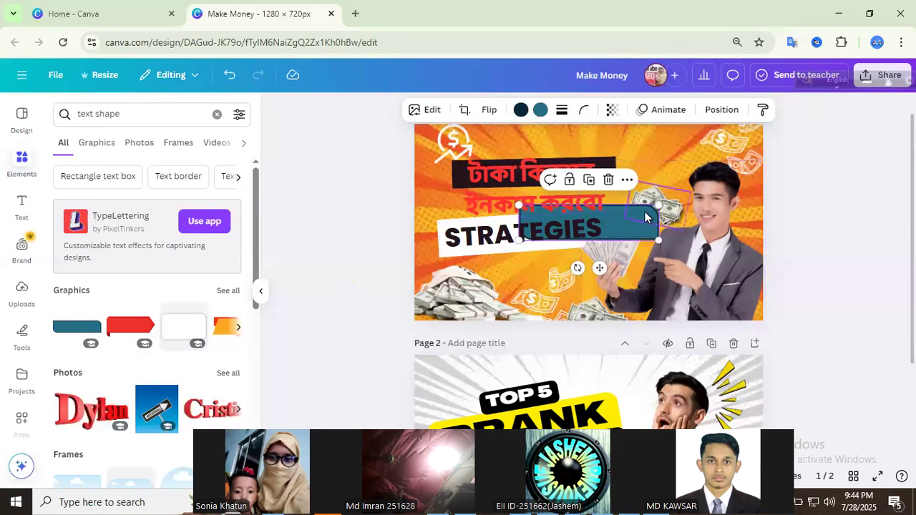
left_click(521, 111)
left_click(93, 226)
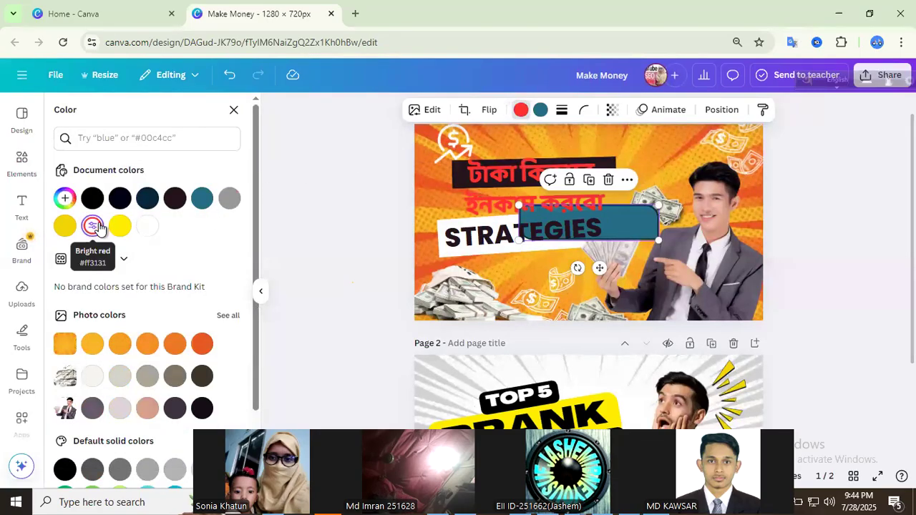
Step: Try white, yellow #ffed00 and olive #C3C63A as the new banner shape's fill colour
left_click(542, 111)
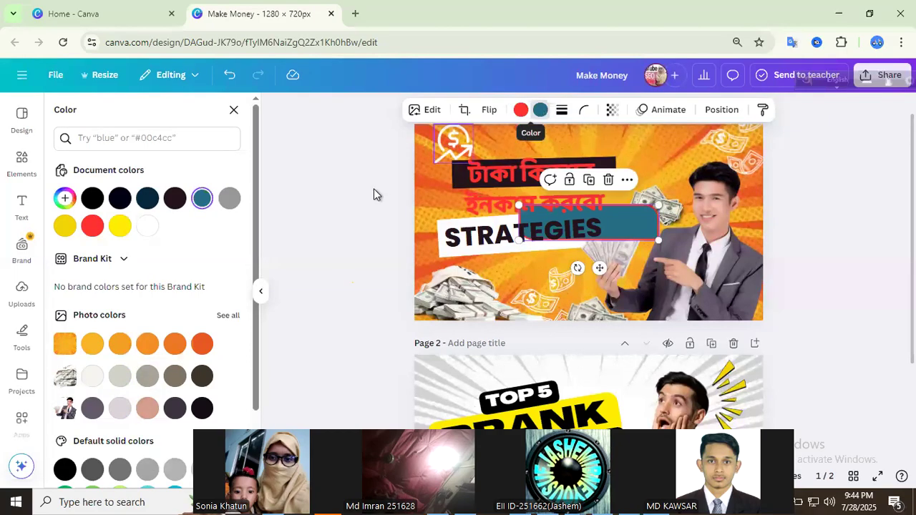
left_click(148, 227)
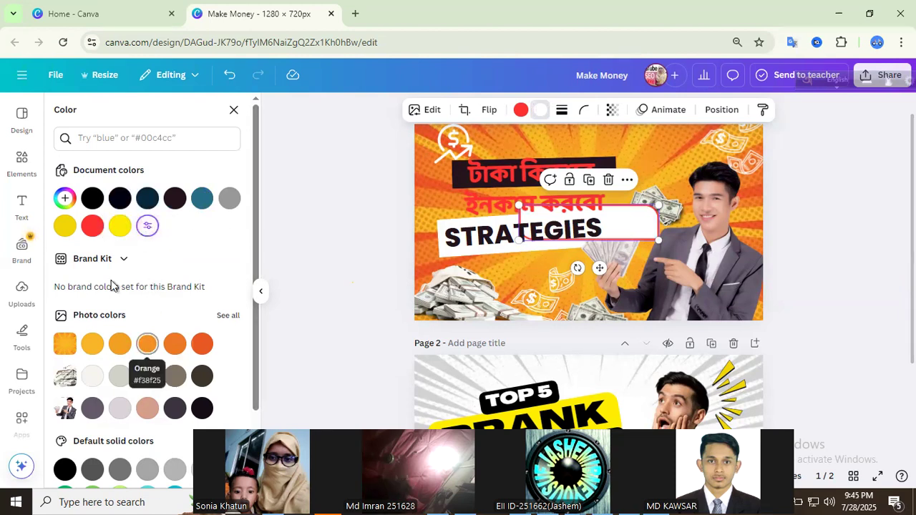
left_click(120, 226)
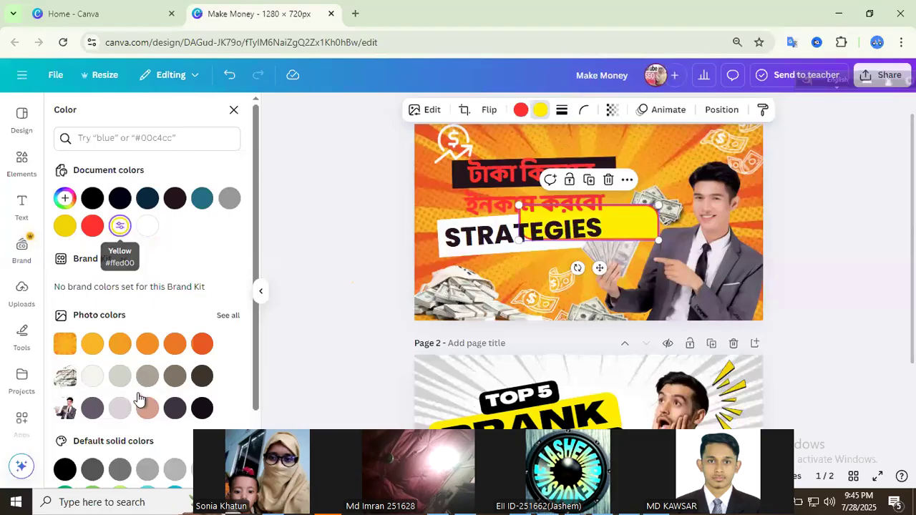
scroll(143, 395, "down", 3)
scroll(140, 343, "up", 3)
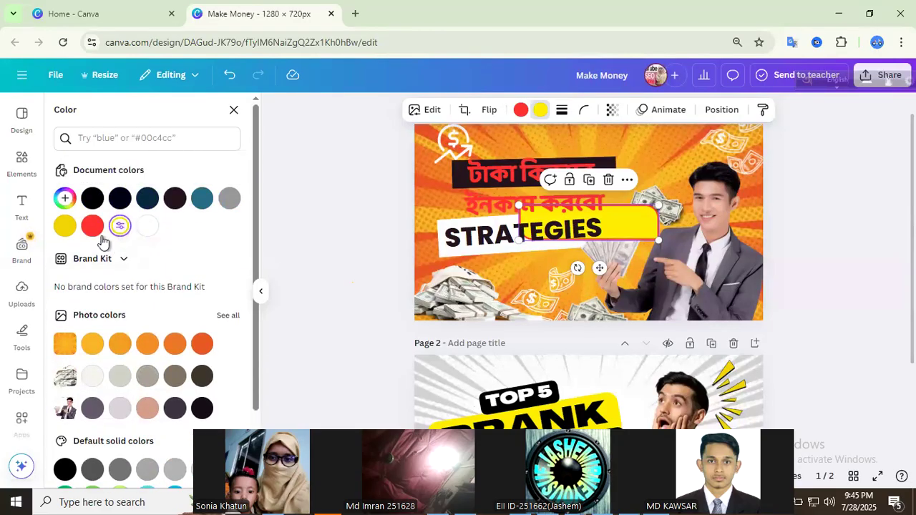
left_click(64, 199)
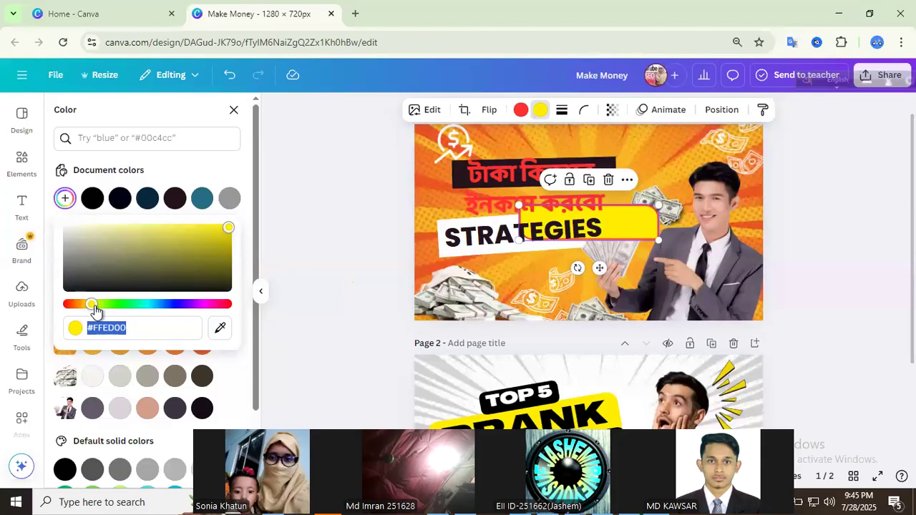
left_click_drag(96, 309, 94, 309)
left_click_drag(227, 239, 181, 241)
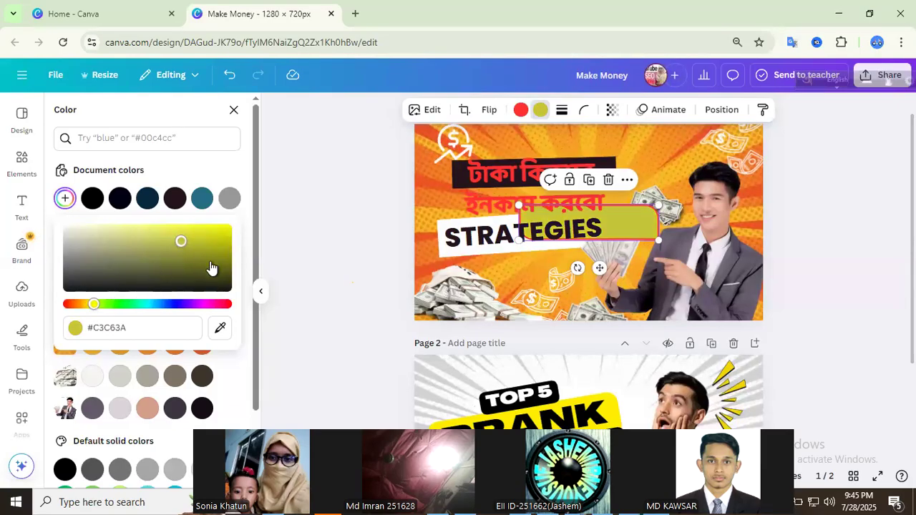
Step: Try dark blues #352F76 and #0D2D4B as the banner shape's fill, and sample orange #F39026 from the thumbnail background
left_click_drag(101, 312, 178, 315)
left_click_drag(188, 250, 163, 261)
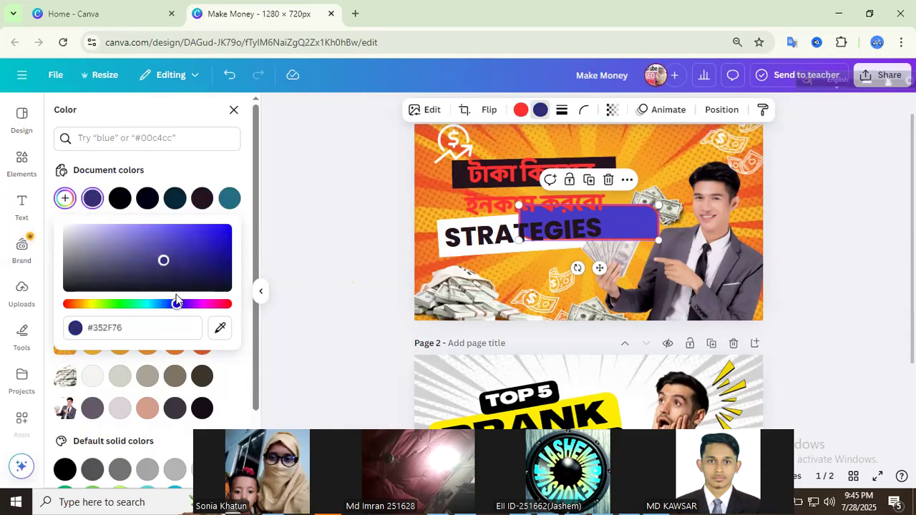
mouse_move(167, 308)
left_mouse_down()
mouse_move(147, 305)
mouse_move(160, 305)
left_mouse_up()
left_click_drag(165, 263, 200, 271)
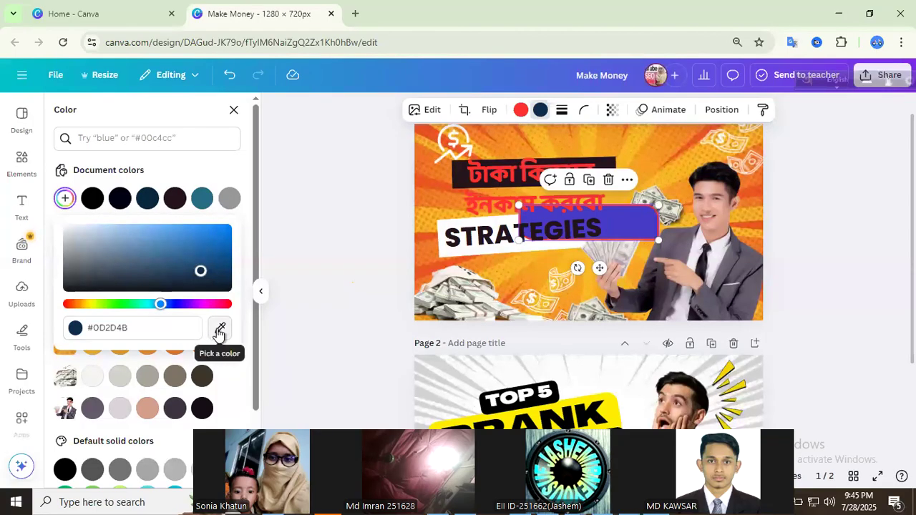
left_click(221, 331)
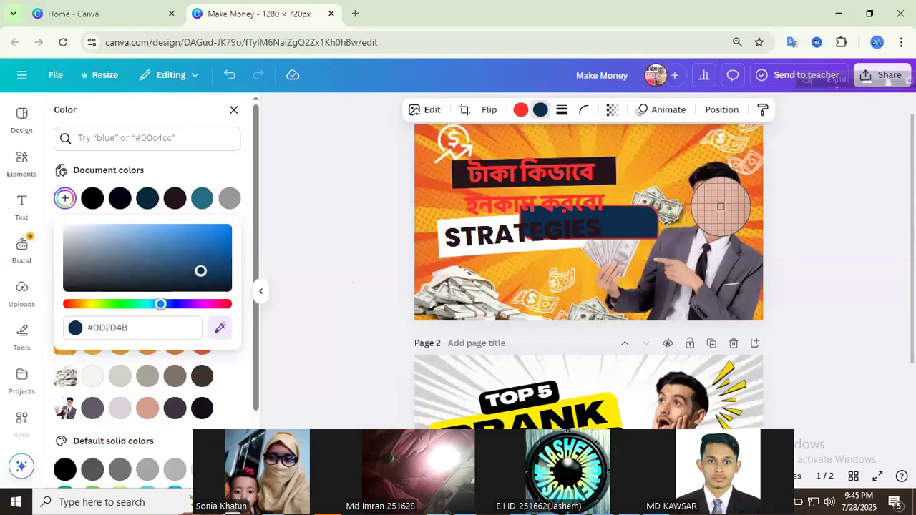
left_click(689, 135)
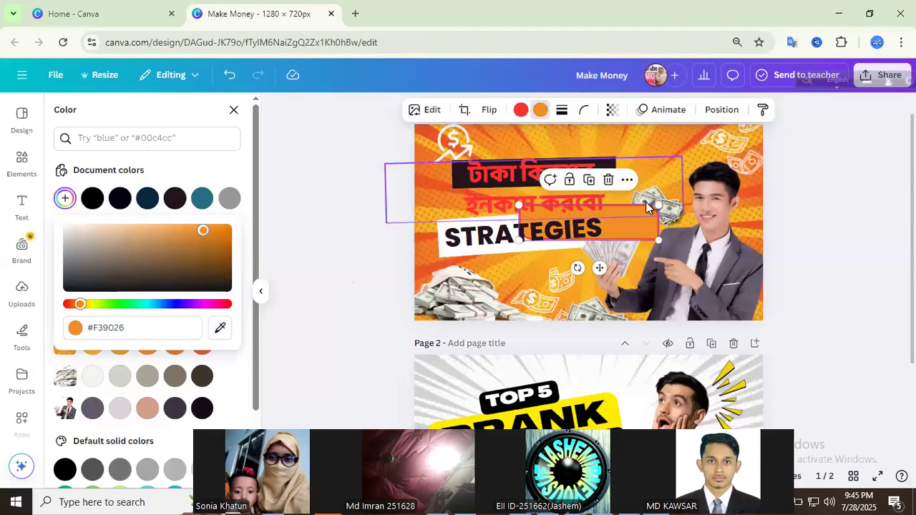
Step: Place the red-outlined banner shape behind the heading's second line and set its fill to yellow #F1E929
left_click_drag(640, 224, 582, 206)
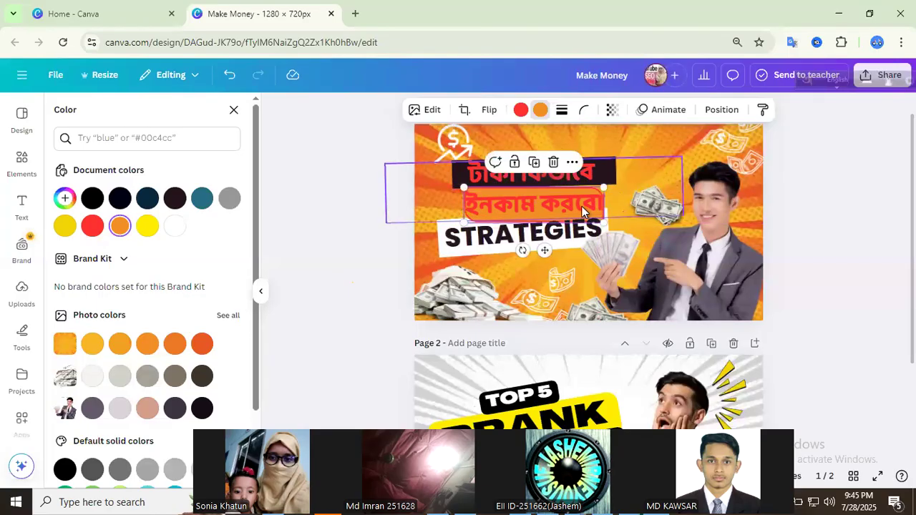
left_click(540, 112)
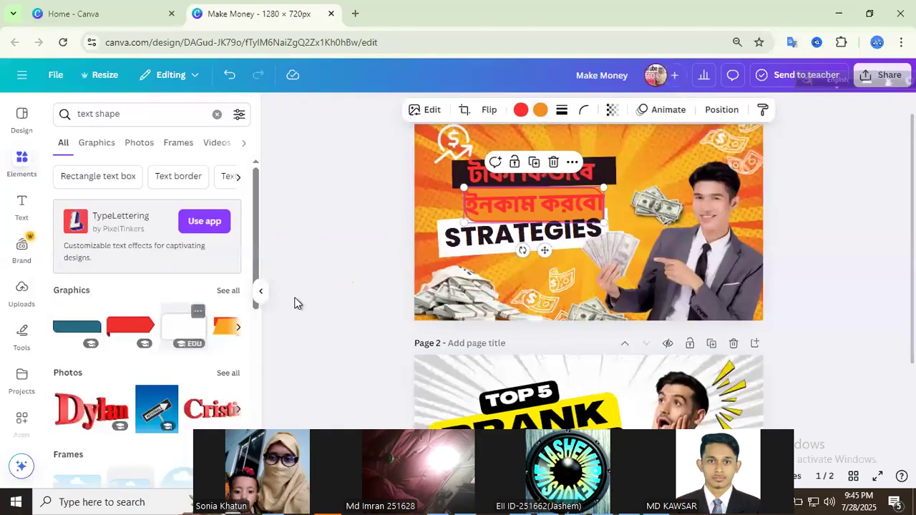
left_click(542, 112)
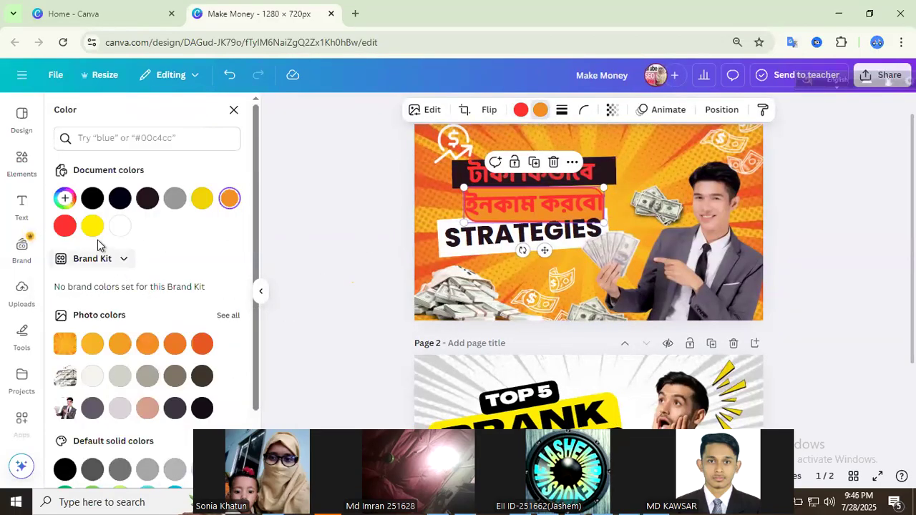
left_click(65, 199)
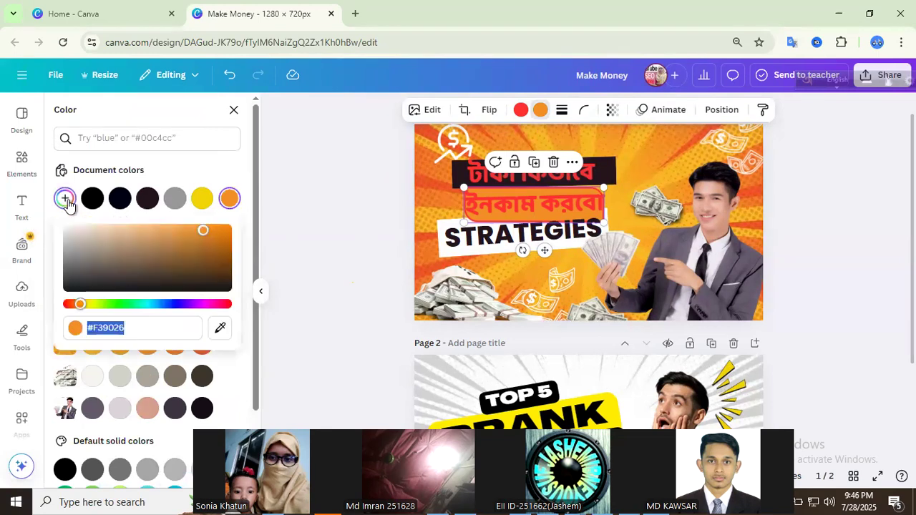
left_click(91, 304)
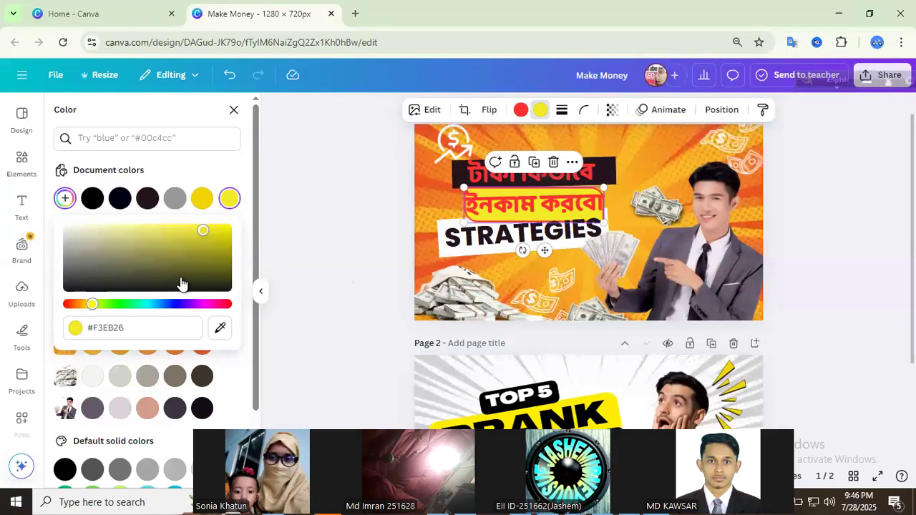
left_click(207, 257)
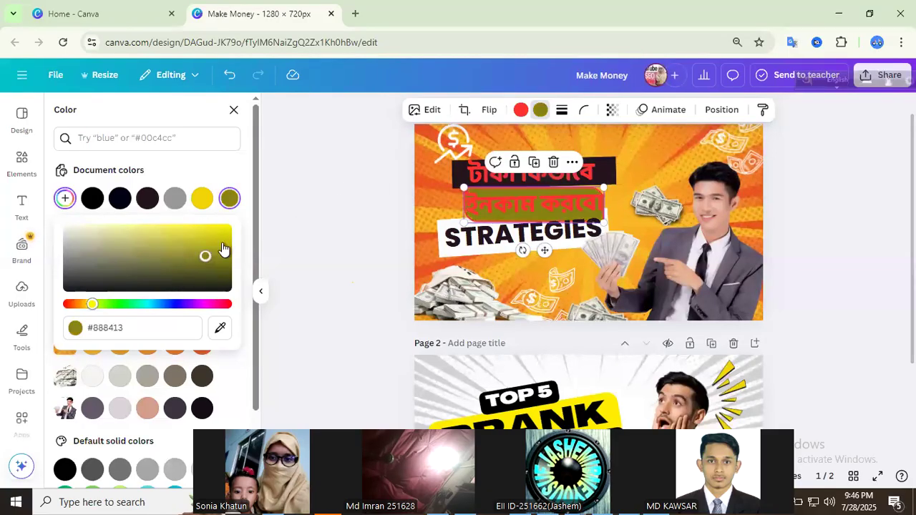
left_click_drag(206, 256, 202, 230)
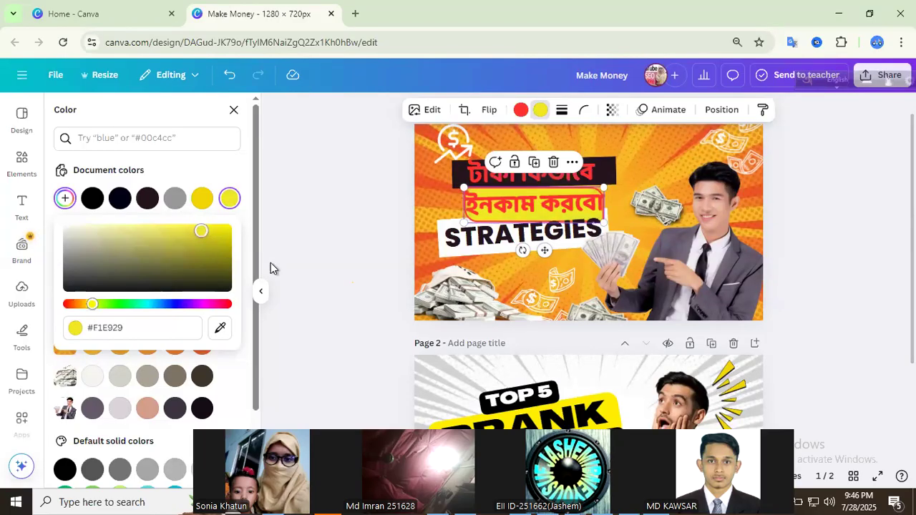
left_click(354, 242)
left_click(333, 241)
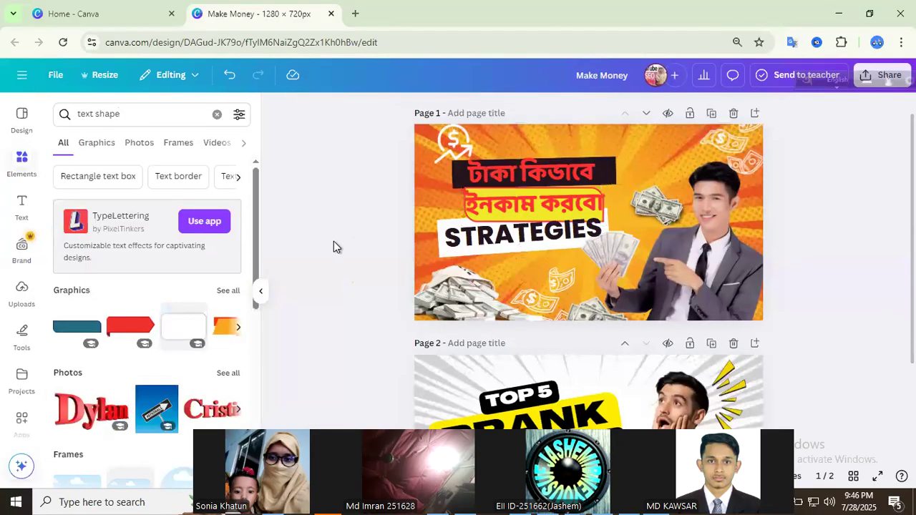
left_click(531, 202)
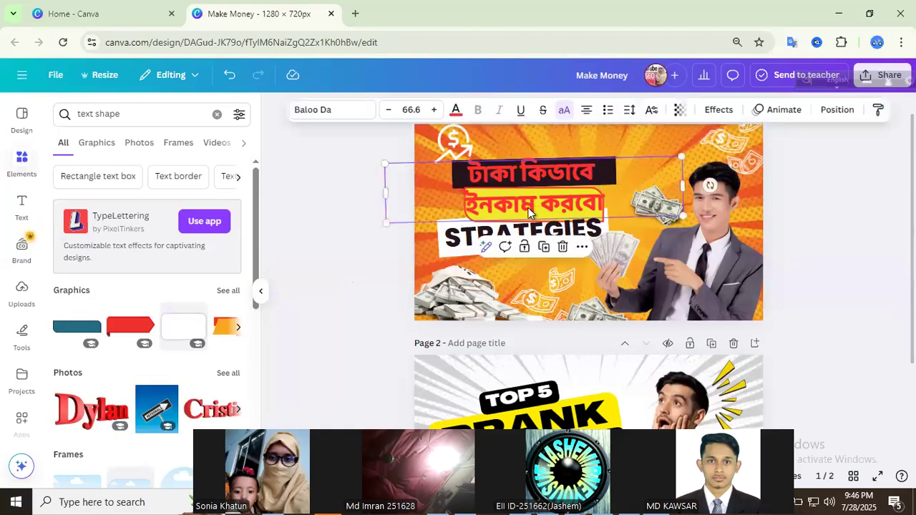
left_click(593, 219)
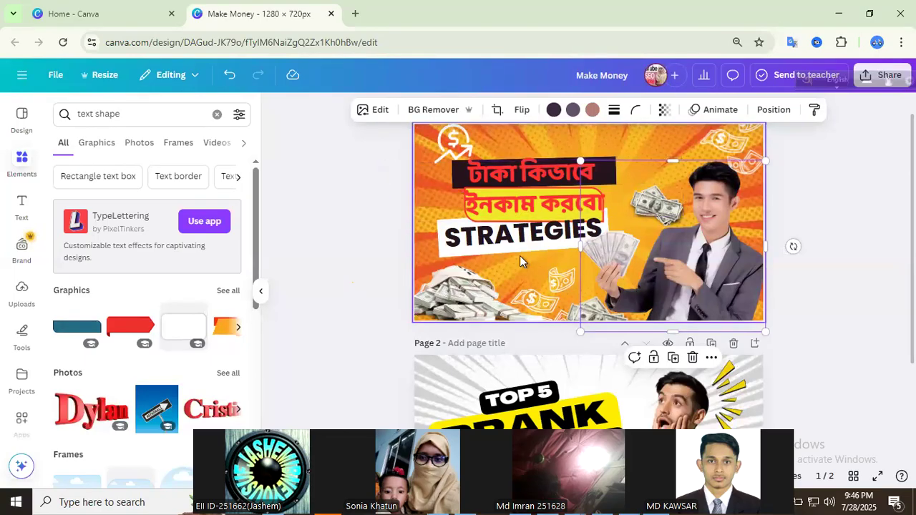
key("alt+1")
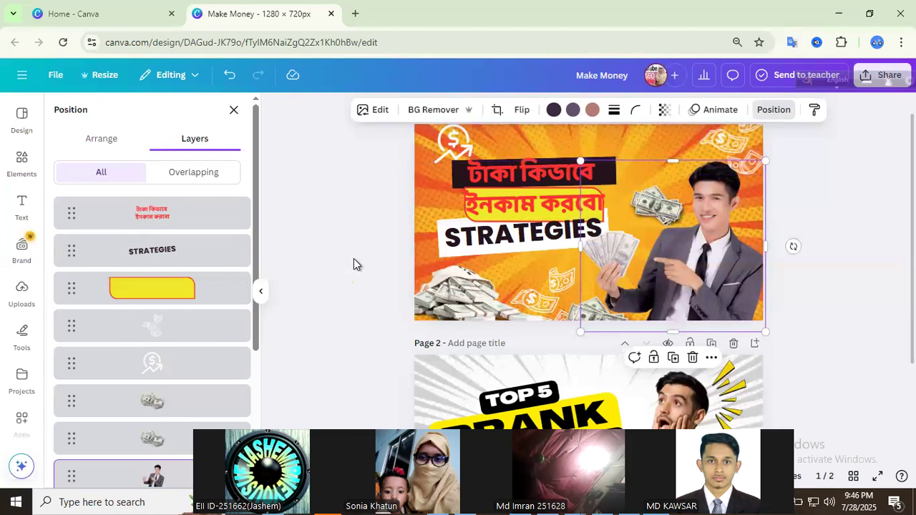
left_click(353, 258)
left_click(353, 259)
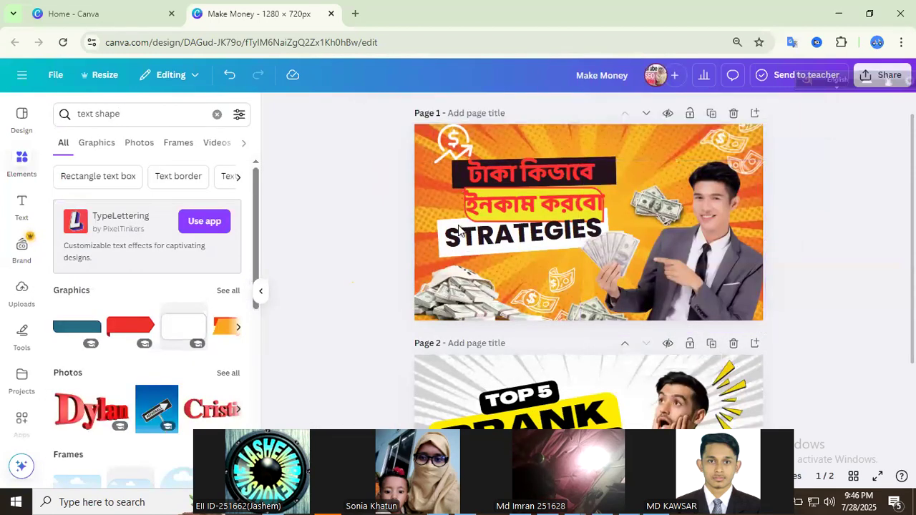
Step: Select the yellow banner behind the heading's second line from the layer list and set its fill to dark blue
right_click(542, 170)
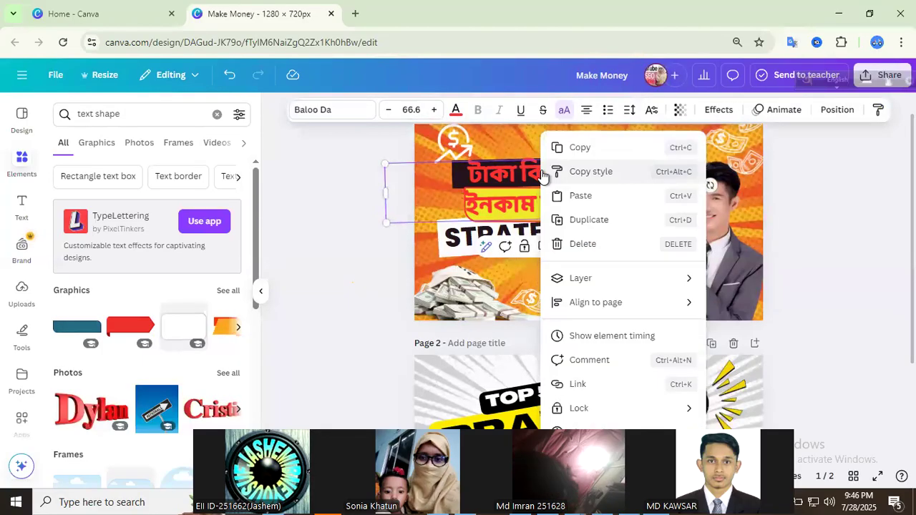
mouse_move(606, 288)
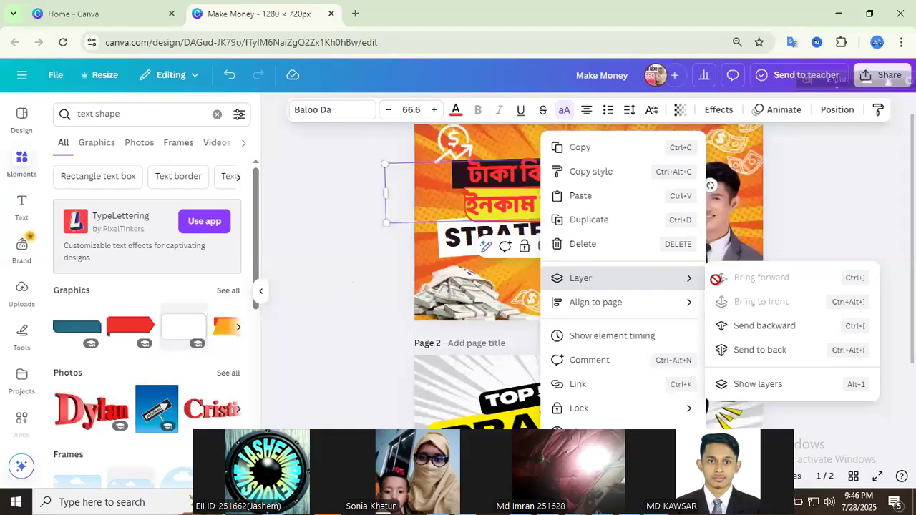
left_click(757, 387)
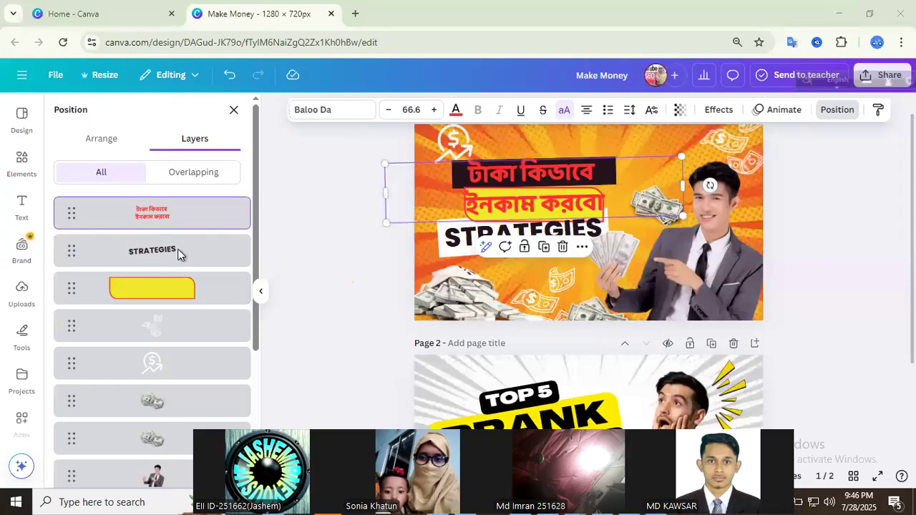
scroll(139, 319, "down", 3)
scroll(123, 309, "up", 3)
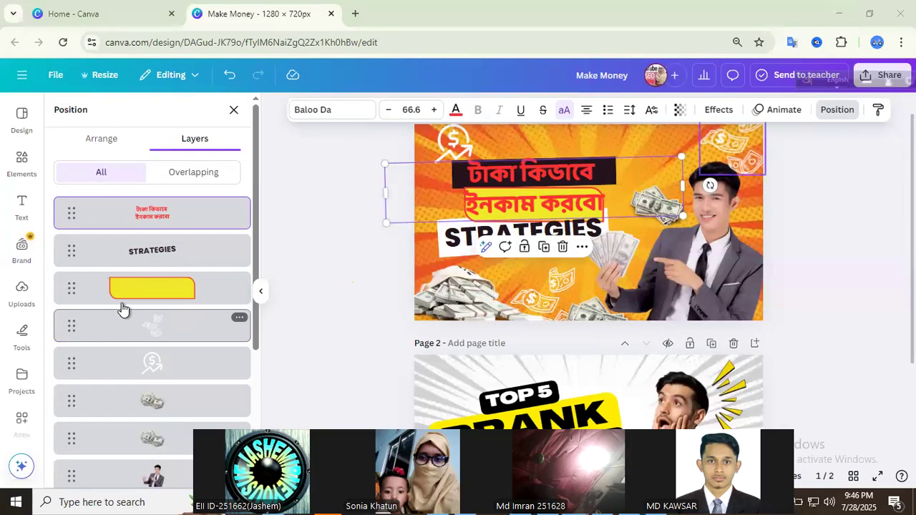
mouse_move(91, 293)
left_mouse_down()
mouse_move(98, 250)
mouse_move(88, 201)
mouse_move(74, 323)
mouse_move(106, 301)
left_mouse_up()
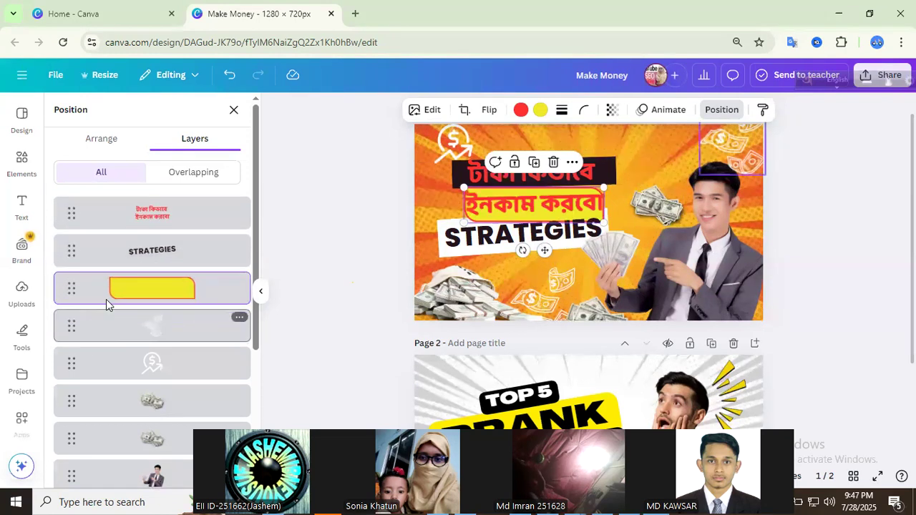
left_click(540, 109)
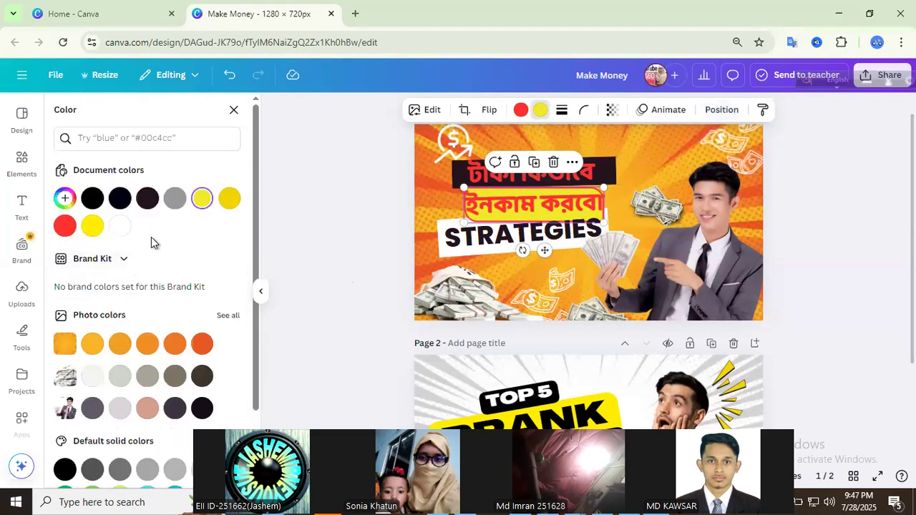
left_click(175, 199)
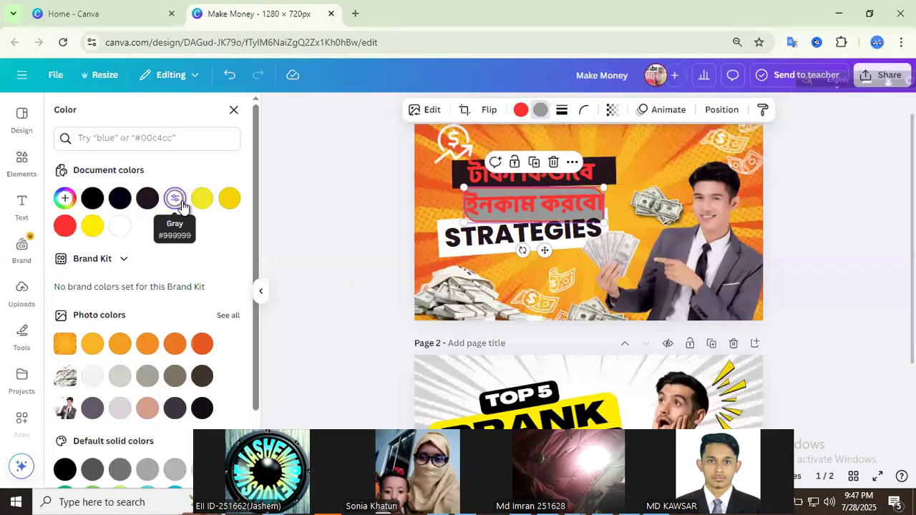
scroll(162, 382, "down", 2)
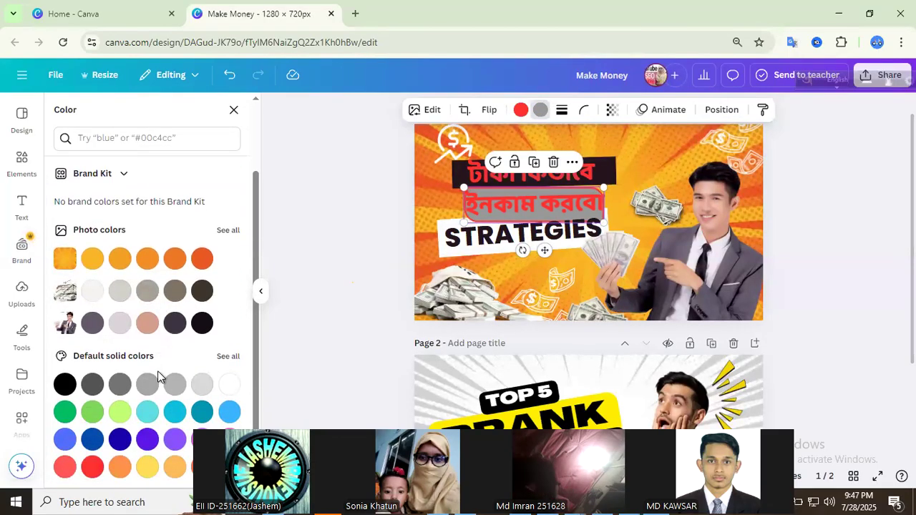
left_click(120, 439)
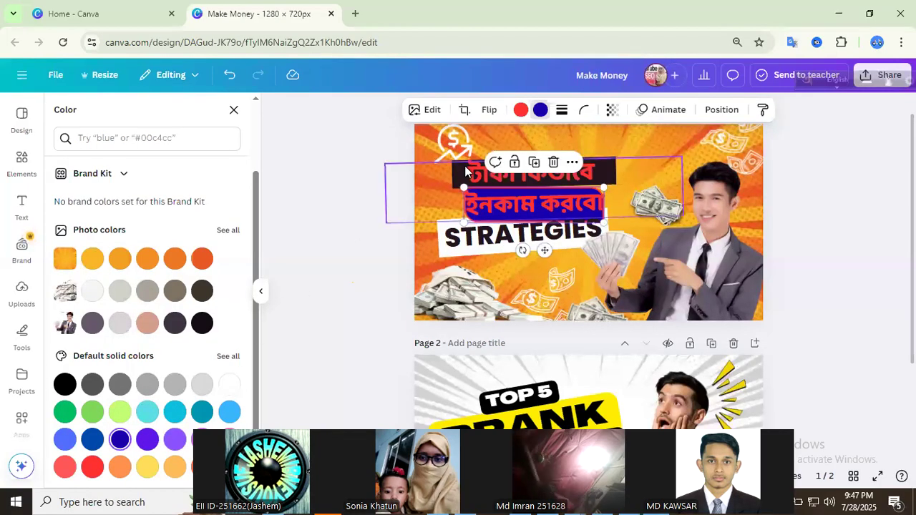
Step: Set the blue banner's outline to the near-black shade from the man's photo colours
left_click(524, 107)
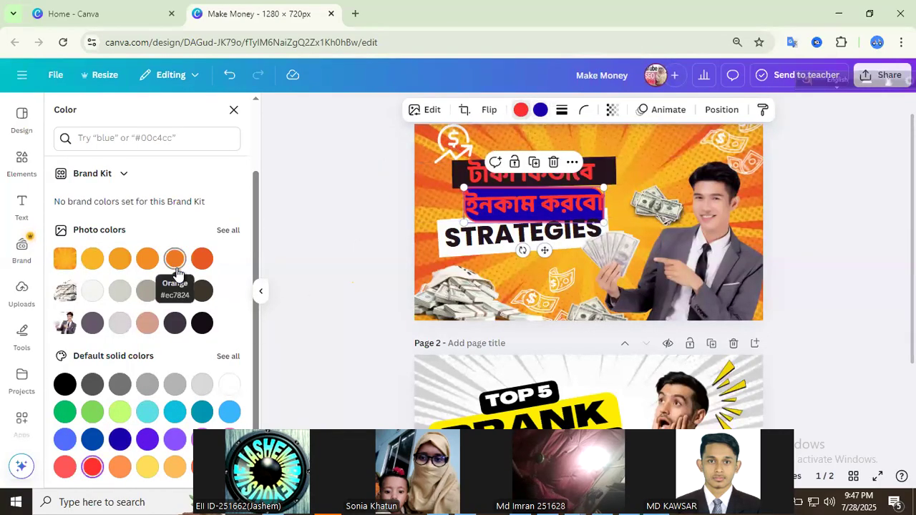
left_click(93, 291)
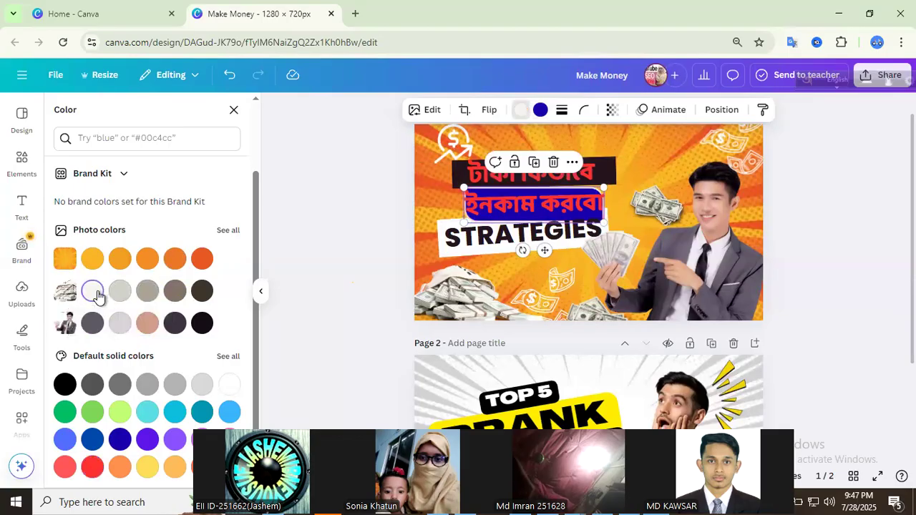
left_click(202, 324)
left_click(344, 197)
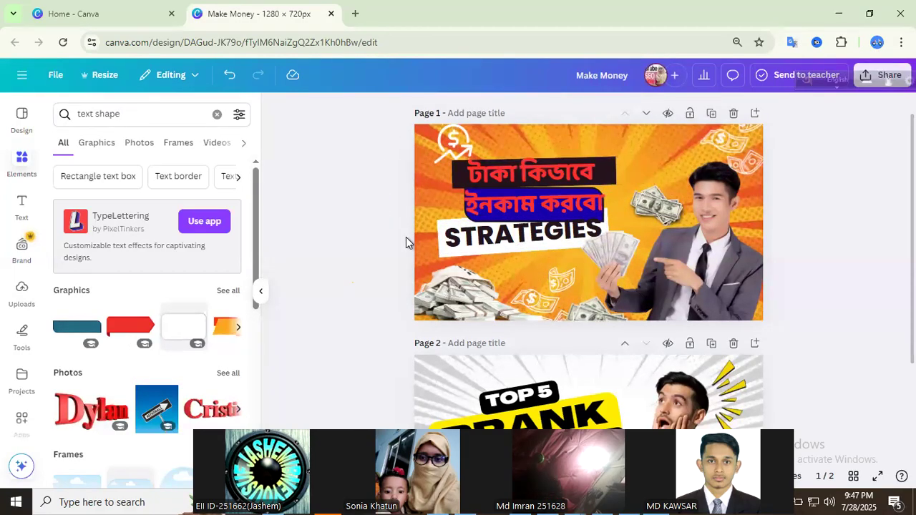
Step: Enlarge the blue banner so it extends farther left and below the heading's second line
key("alt+1")
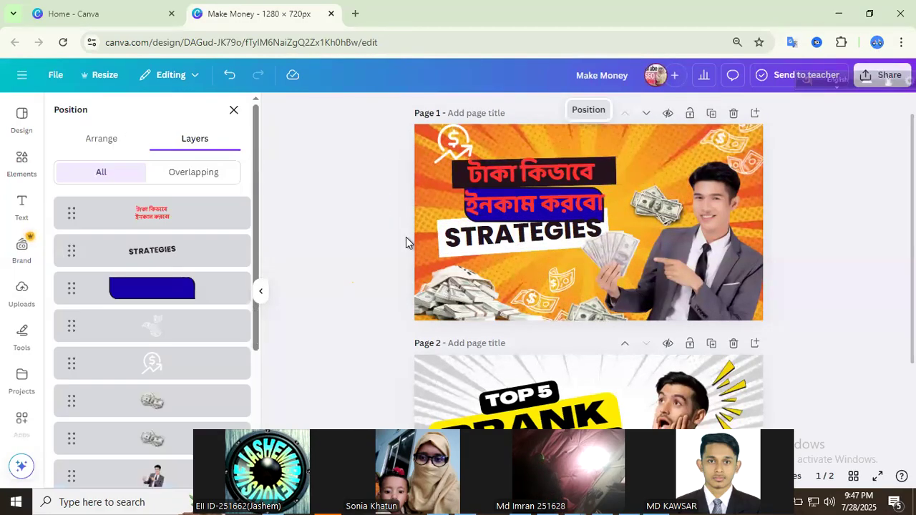
left_click(226, 290)
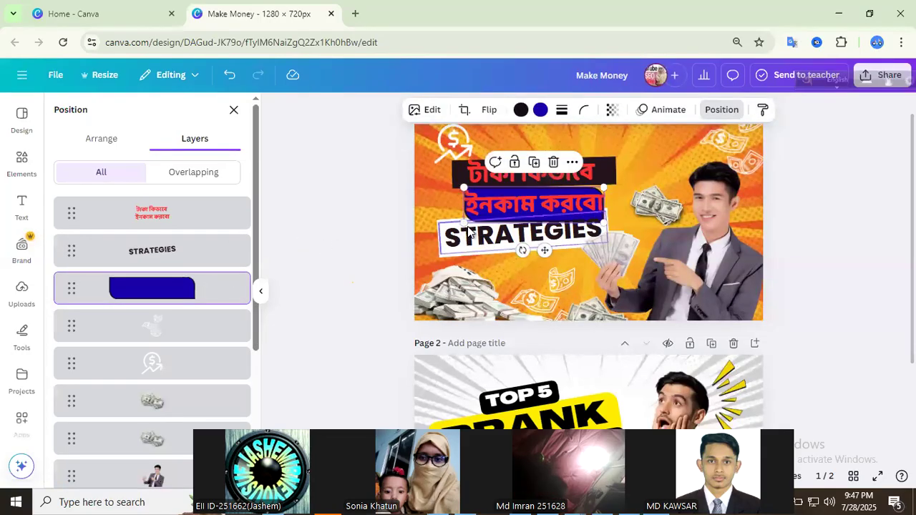
left_click_drag(453, 225, 444, 223)
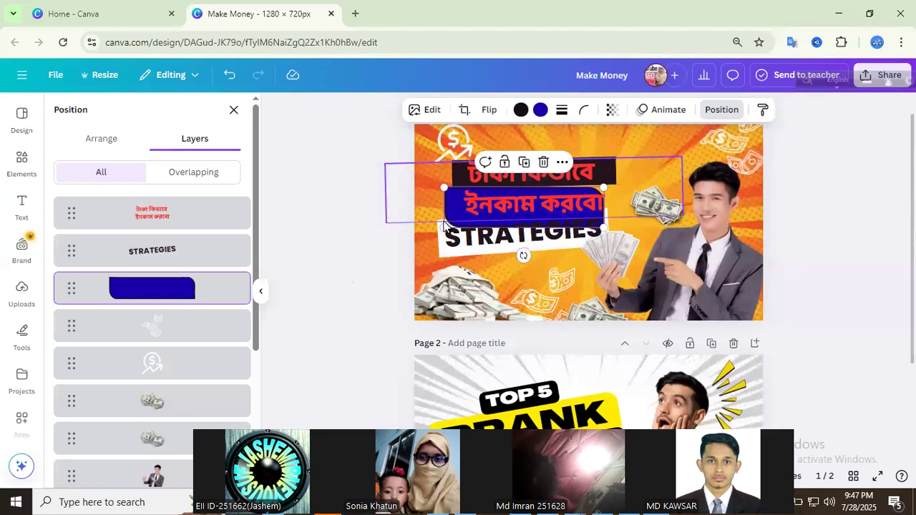
left_click(357, 256)
left_click(420, 240)
left_click(365, 247)
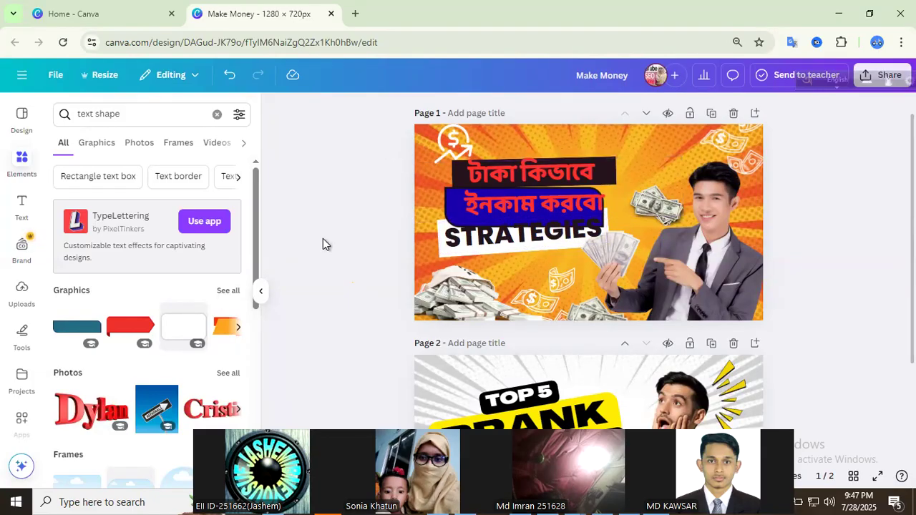
Step: Lock the STRATEGIES text and the white banner behind it in place
key("alt+1")
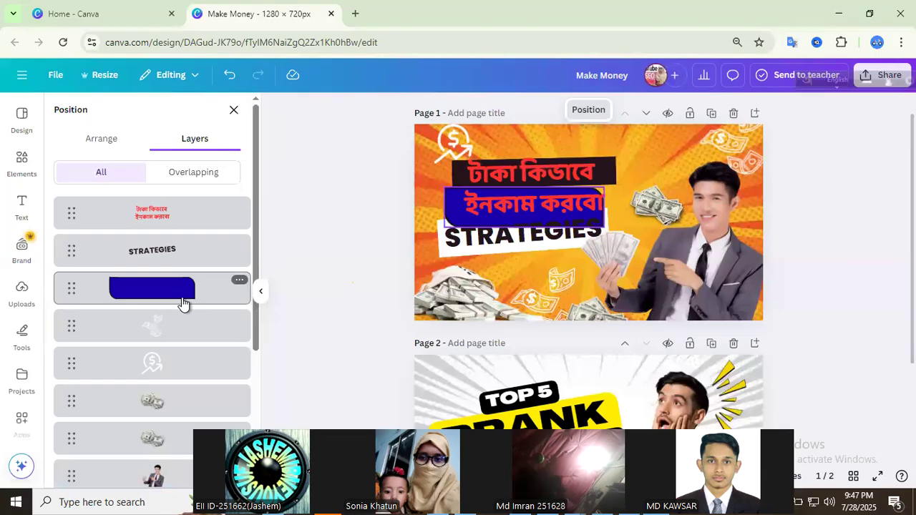
left_click(185, 300)
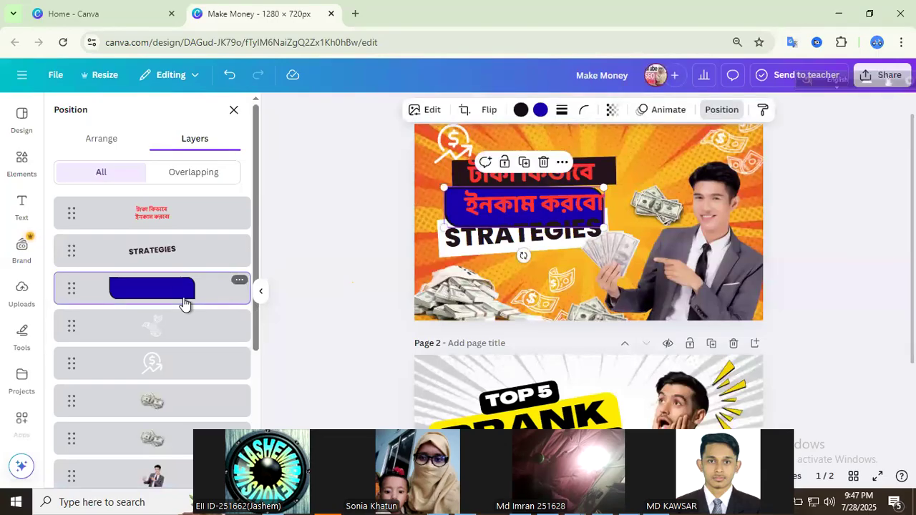
left_click(486, 245)
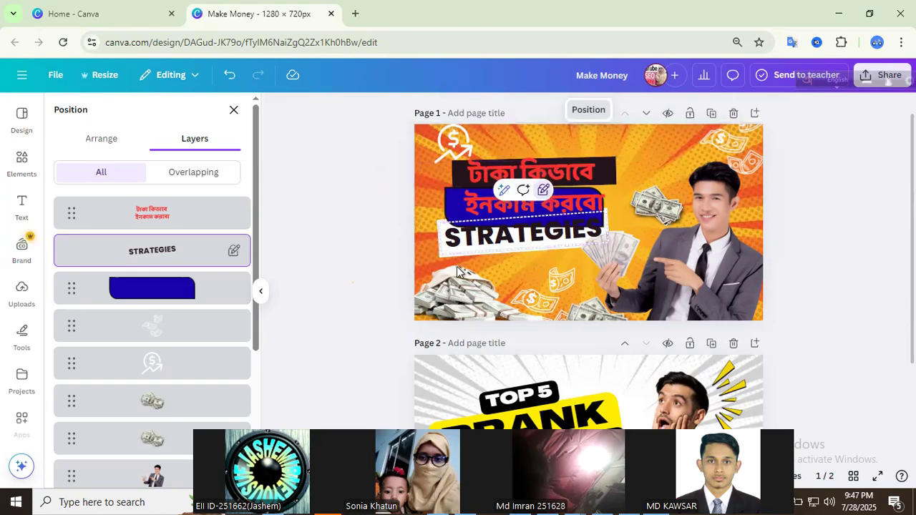
left_click(438, 255)
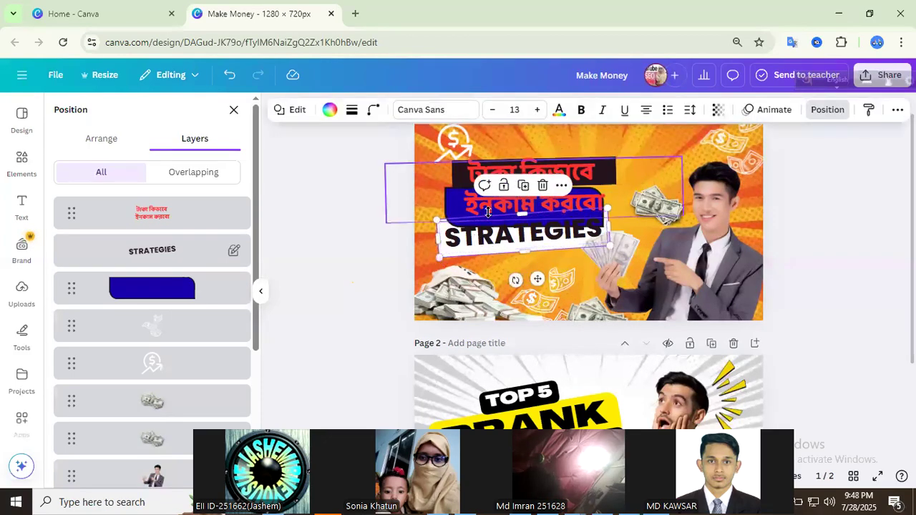
left_click(504, 188)
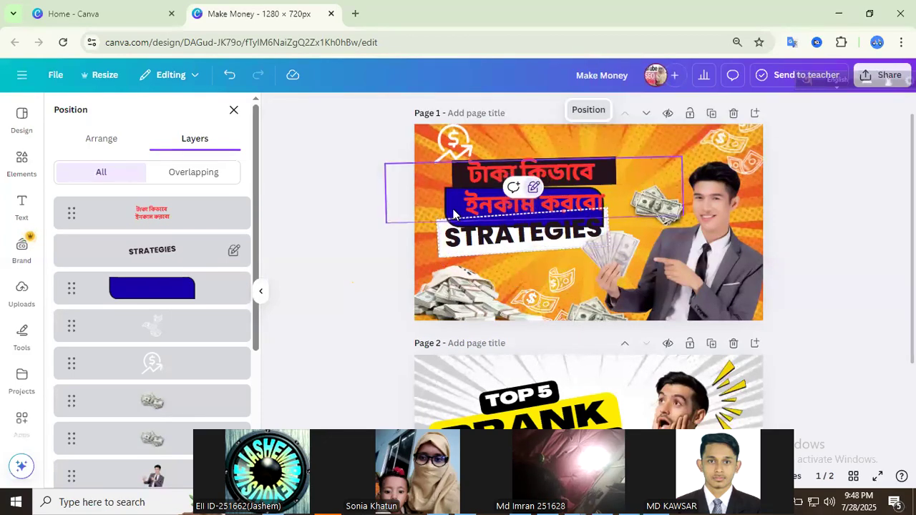
left_click(594, 228)
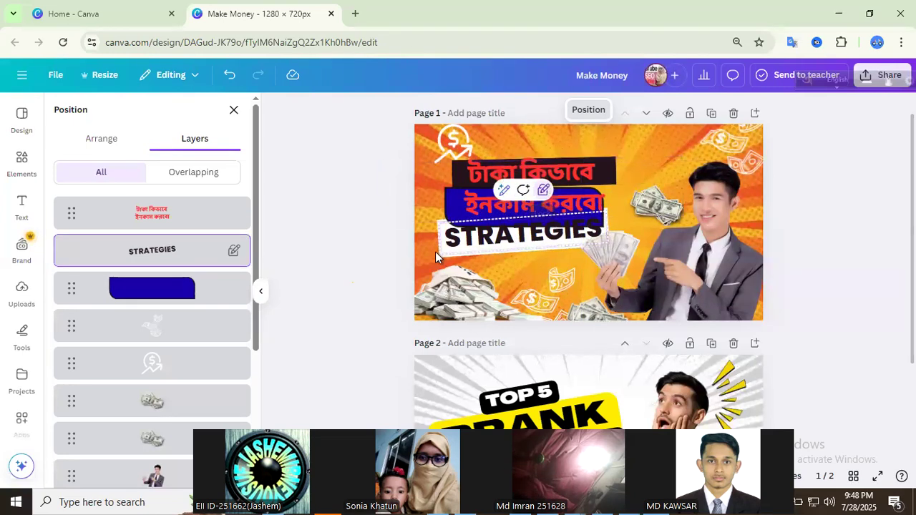
left_click(434, 249)
Step: Move the Bengali heading aside, enlarge and reposition the blue banner below the black one, and place the heading back over both
left_click(451, 214)
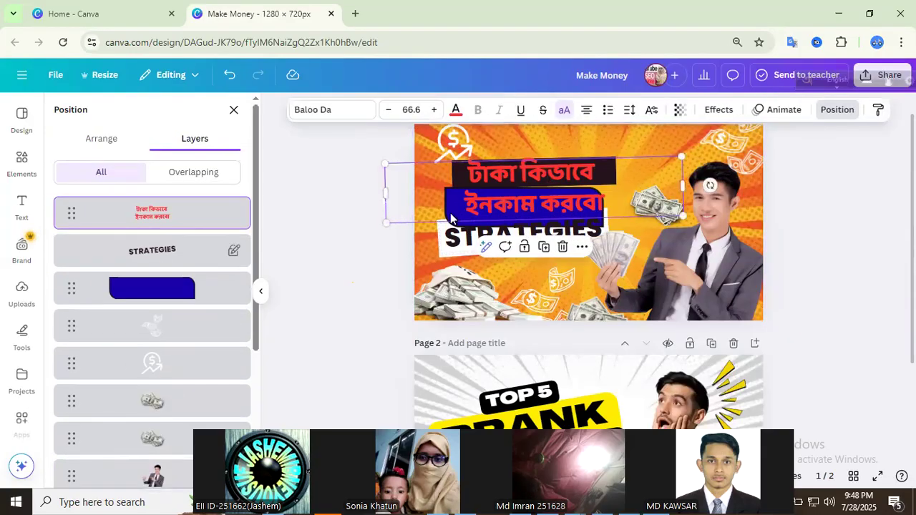
left_click_drag(512, 169, 585, 115)
left_click(464, 215)
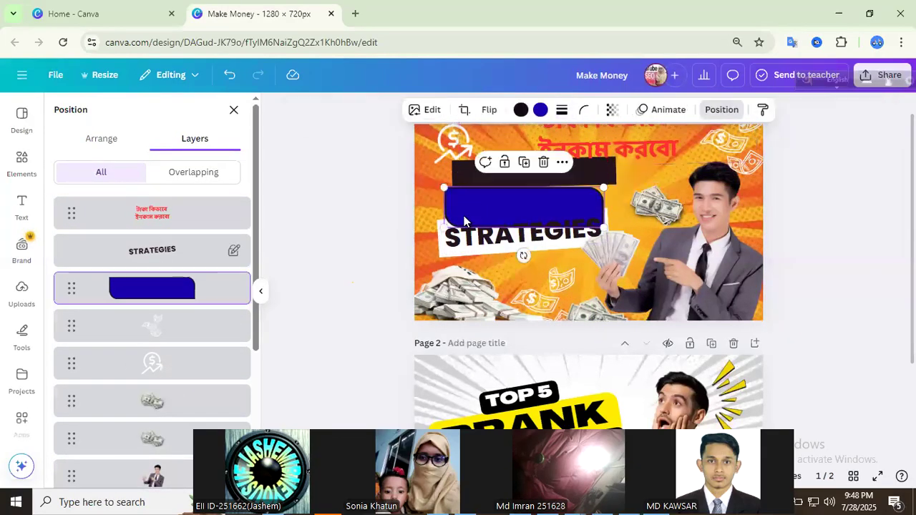
left_click_drag(446, 223, 487, 205)
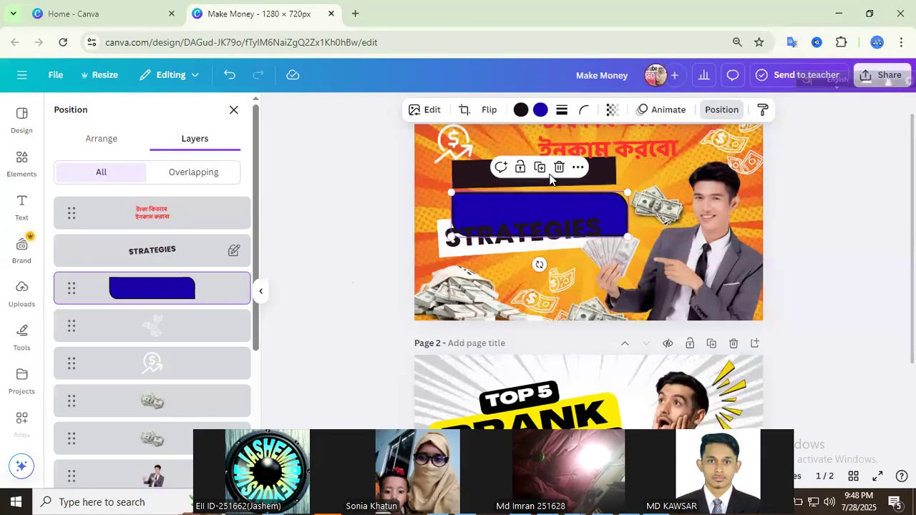
left_click_drag(610, 144, 552, 201)
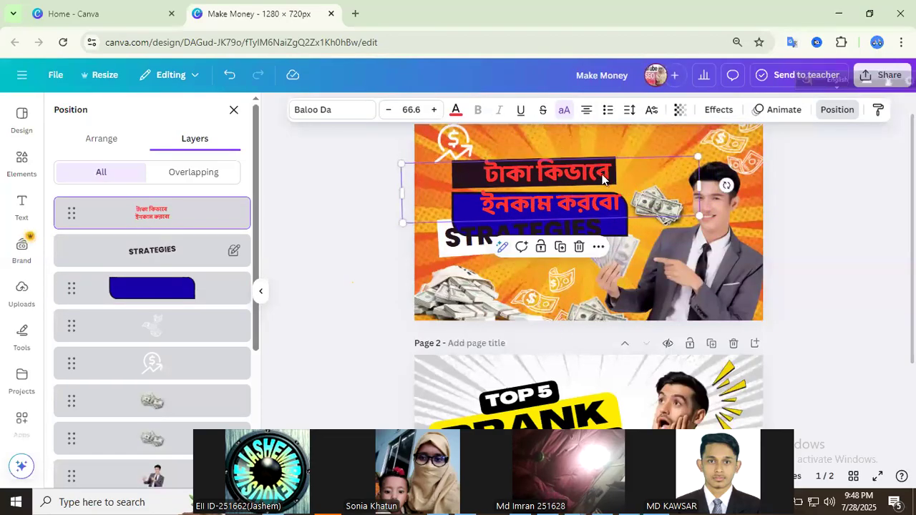
Step: Set the Bengali heading's line spacing to 1.47
left_click(629, 115)
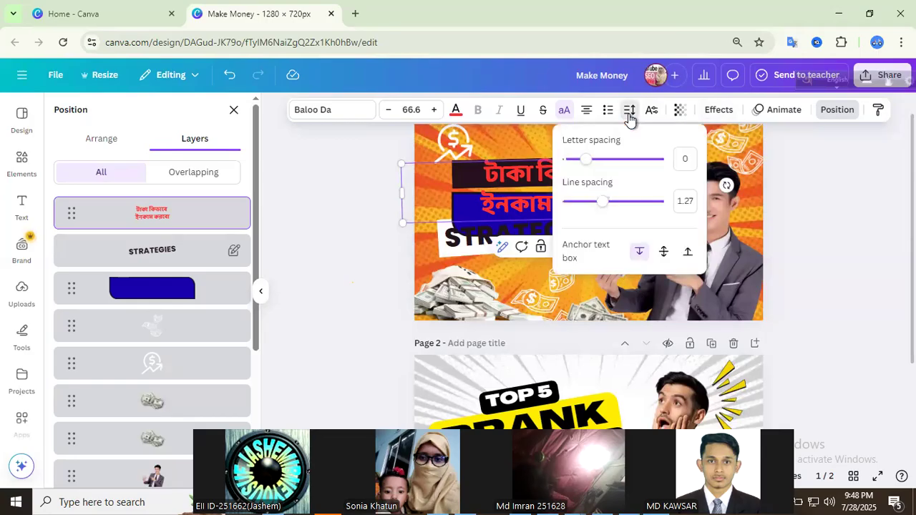
mouse_move(603, 202)
left_mouse_down()
mouse_move(591, 207)
mouse_move(630, 202)
mouse_move(612, 206)
left_mouse_up()
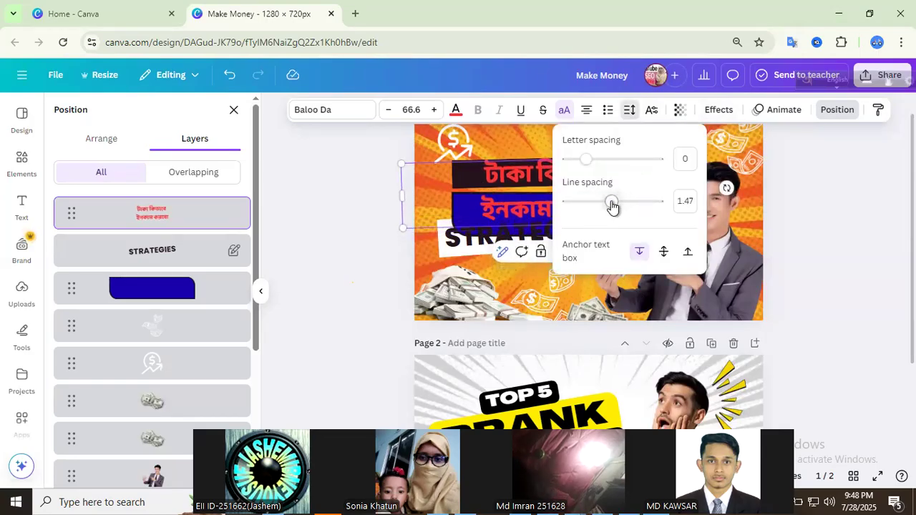
left_click(374, 180)
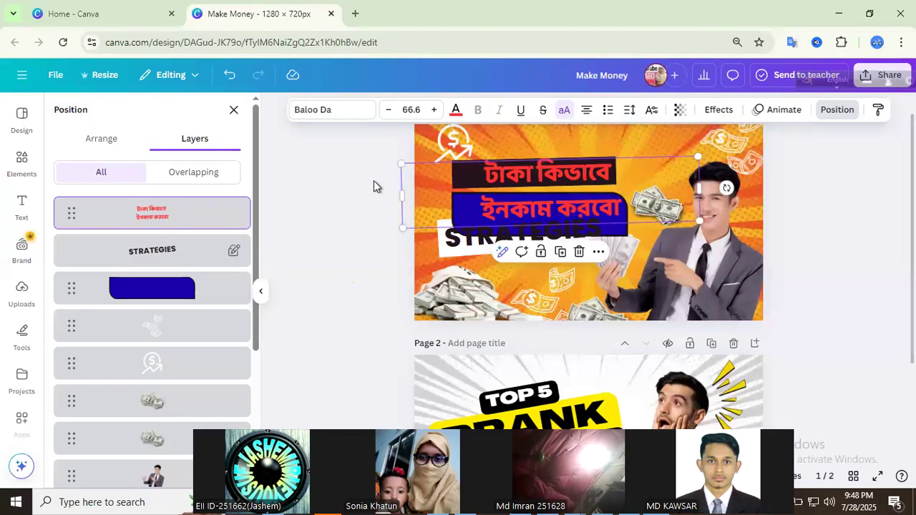
Step: Switch the STRATEGIES text from its position lock to a full lock
left_click(470, 244)
left_click(544, 191)
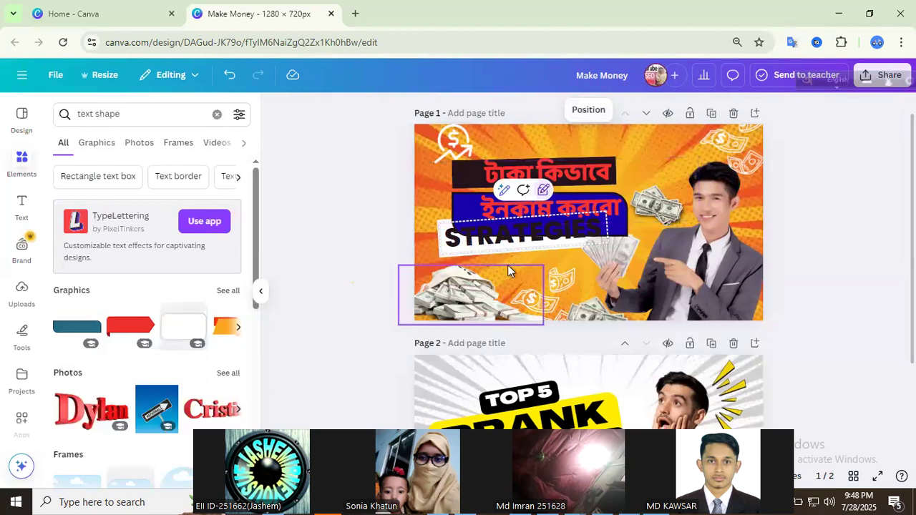
left_click(544, 191)
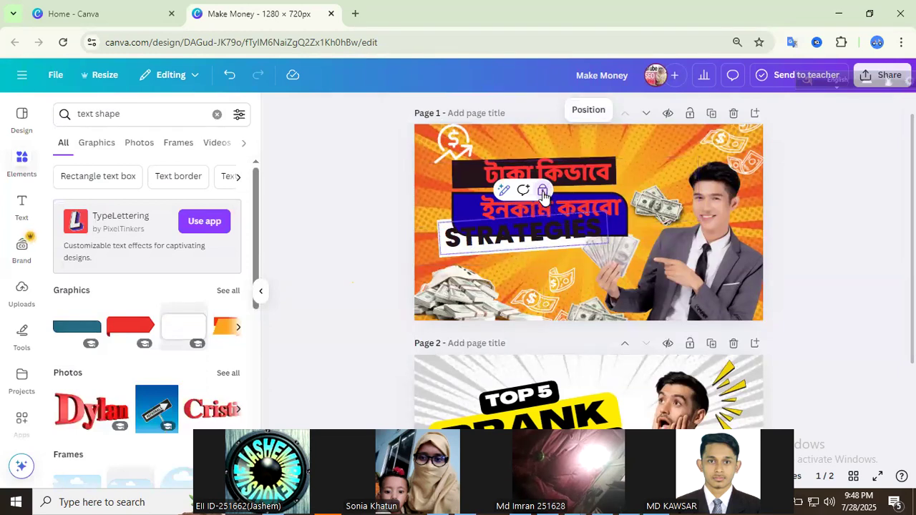
Step: Unlock the STRATEGIES text and move it off the white banner to the lower edge of page 1
left_click(544, 193)
left_click_drag(532, 243, 629, 311)
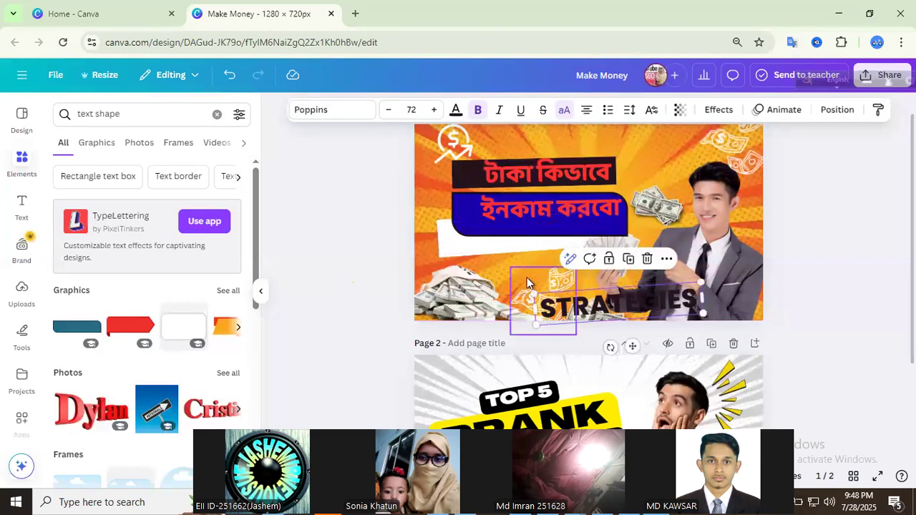
left_click_drag(468, 249, 554, 280)
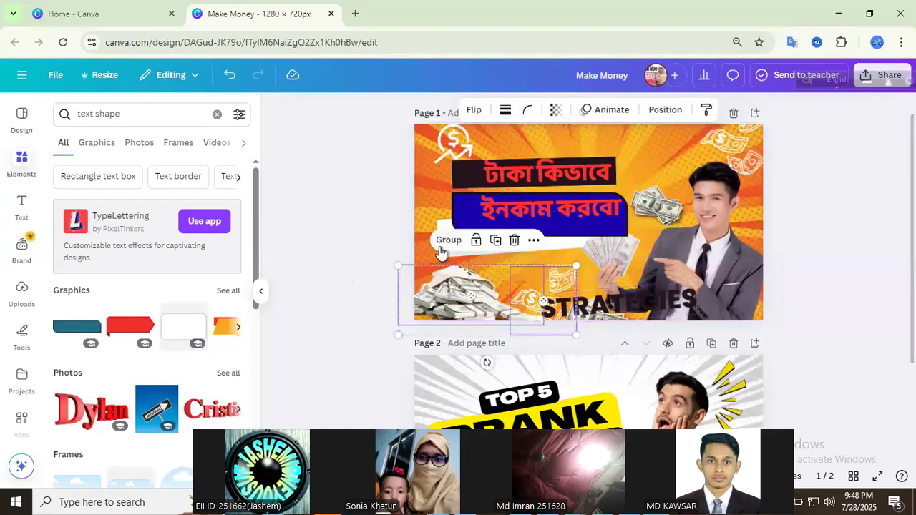
left_click(385, 238)
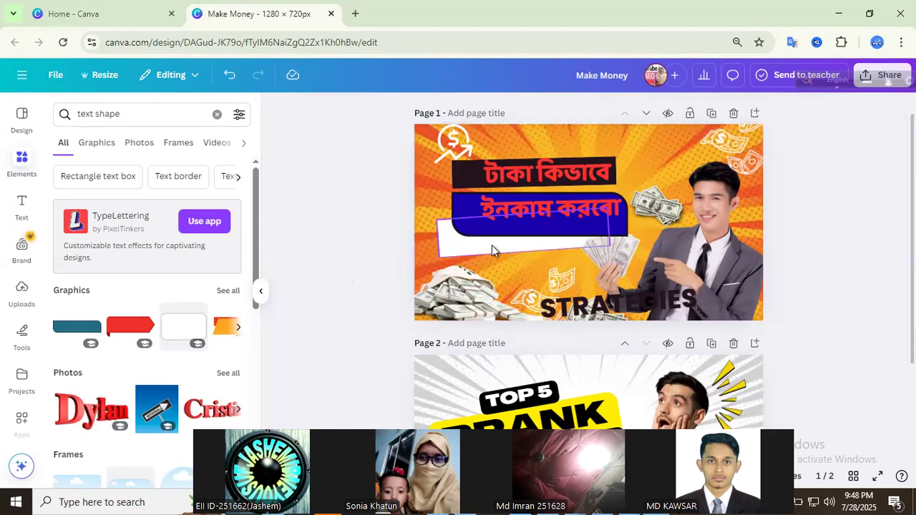
Step: Unlock and delete the white banner below the blue one, and delete the STRATEGIES text
left_click(449, 251)
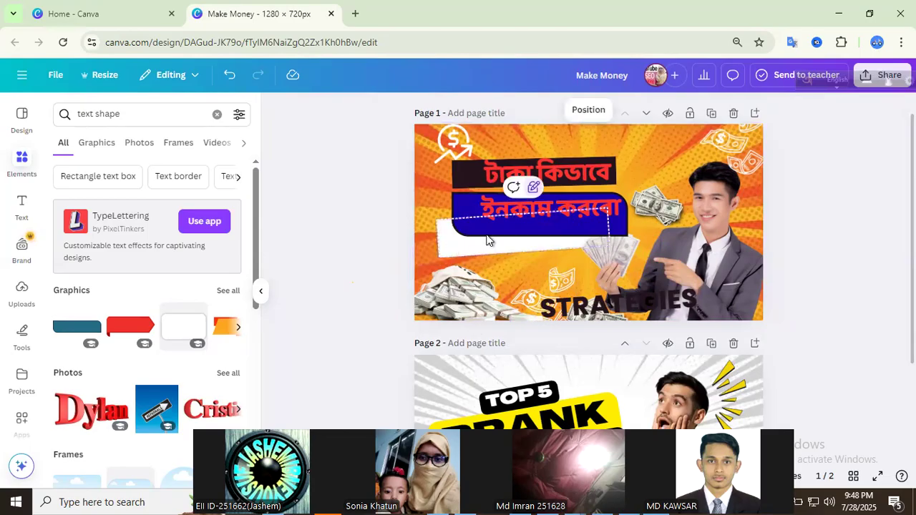
left_click(533, 189)
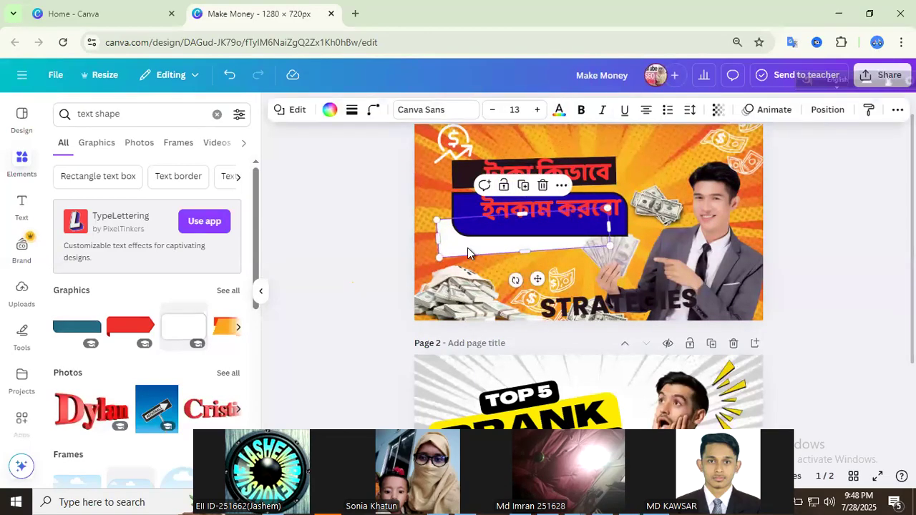
left_click_drag(537, 276, 569, 296)
left_click(579, 230)
left_click(616, 301)
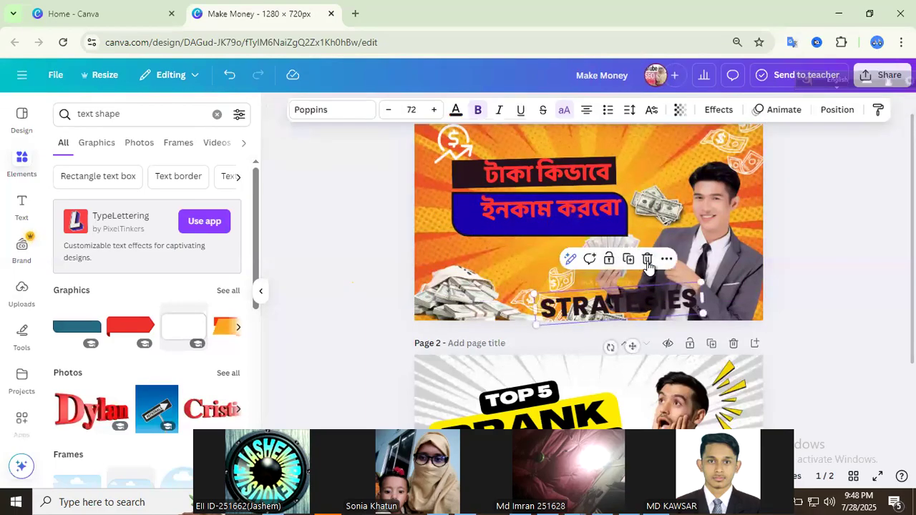
left_click(647, 260)
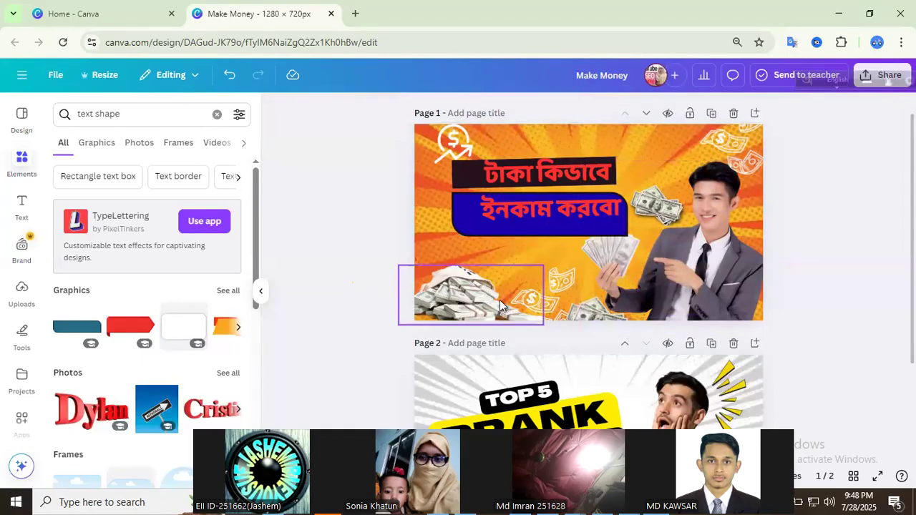
Step: Browse the elements library and search it for 10
left_click(462, 307)
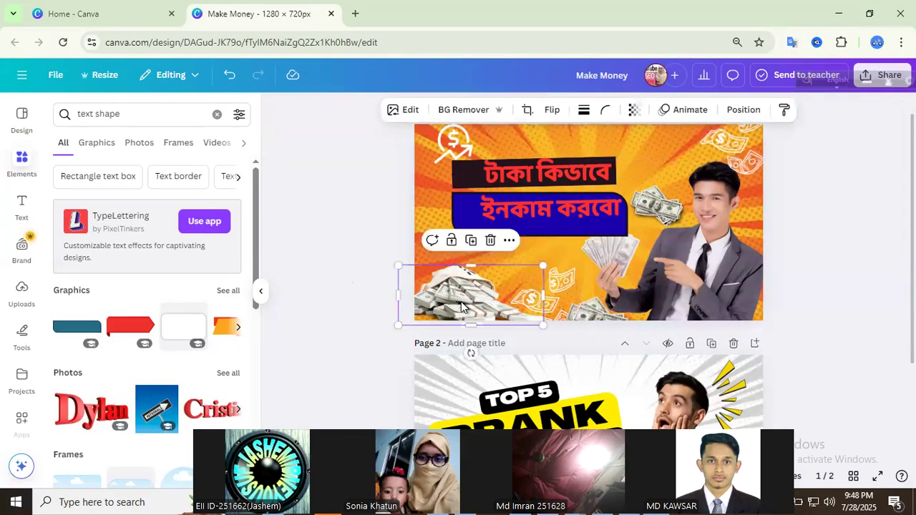
left_click(386, 166)
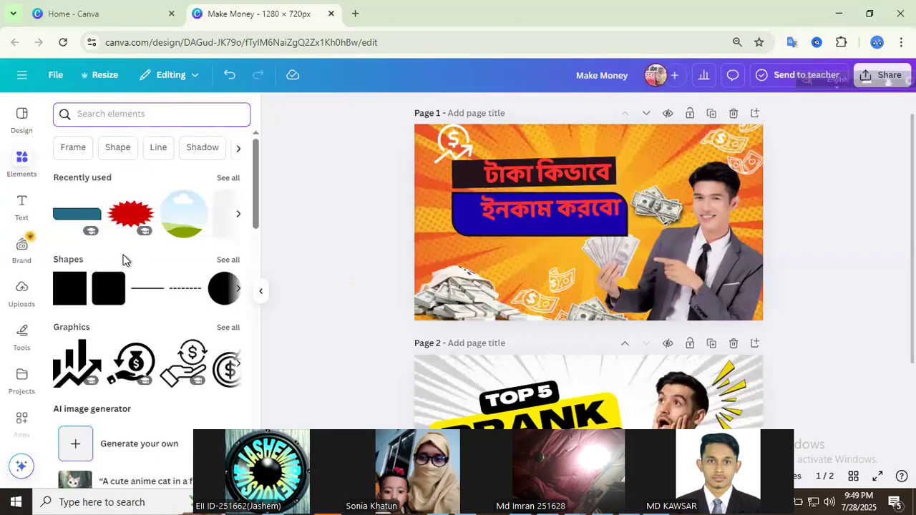
scroll(185, 279, "down", 5)
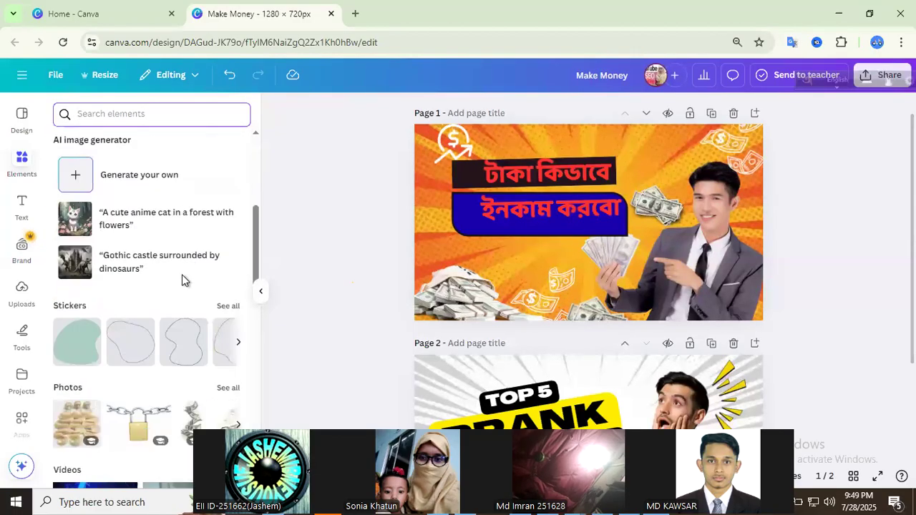
scroll(183, 280, "down", 2)
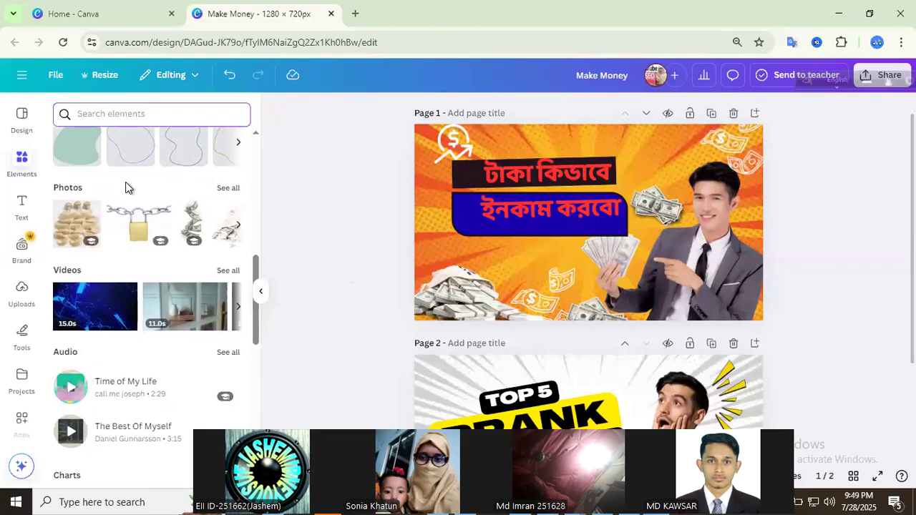
scroll(119, 184, "up", 8)
scroll(153, 370, "down", 5)
scroll(149, 260, "down", 1)
scroll(149, 260, "up", 5)
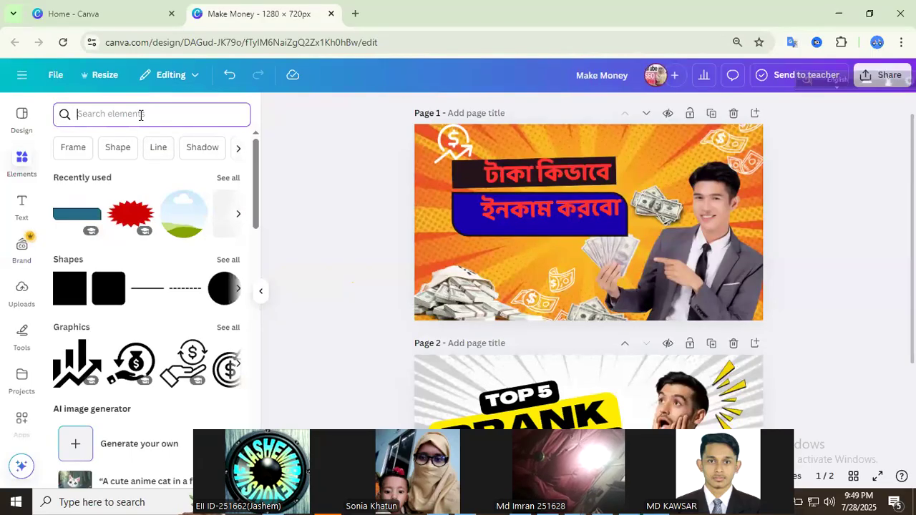
type("10")
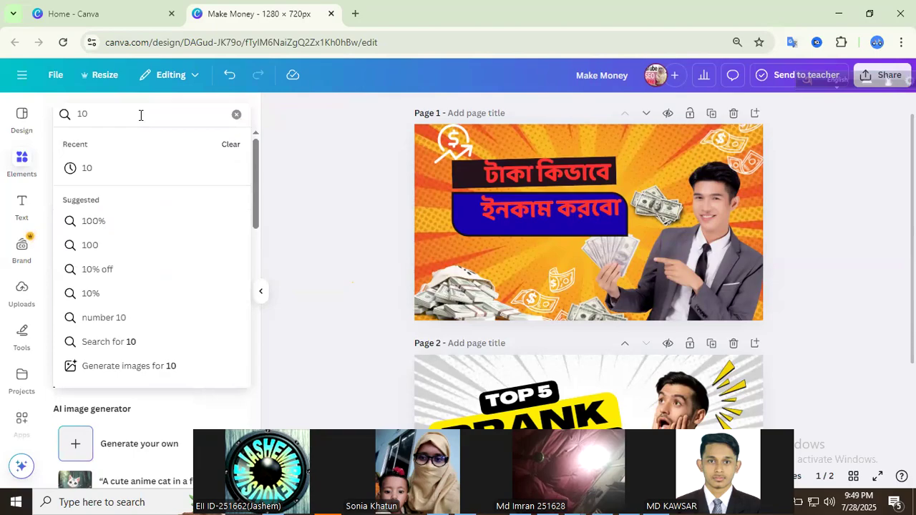
key("Return")
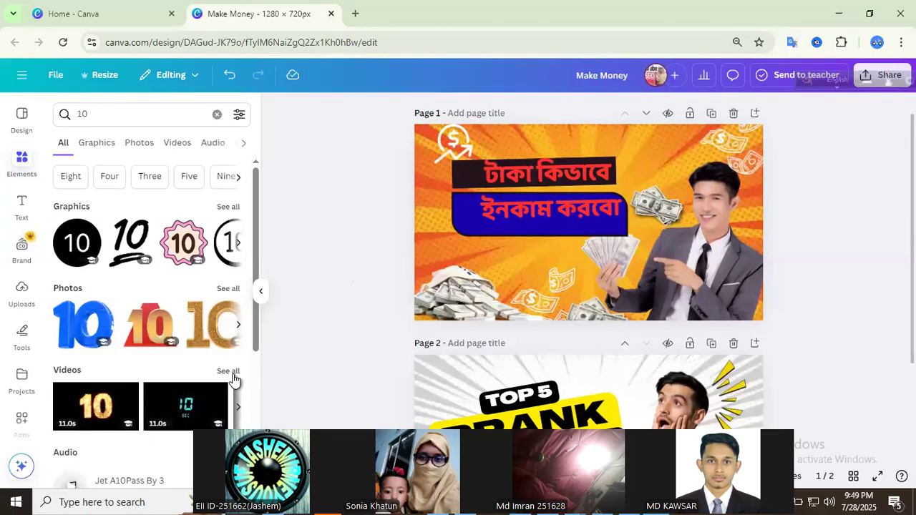
Step: Add the blue 3D number 10 photo, shrink it to about half size and place it below the blue banner near the money stack
scroll(141, 382, "down", 1)
scroll(142, 333, "up", 1)
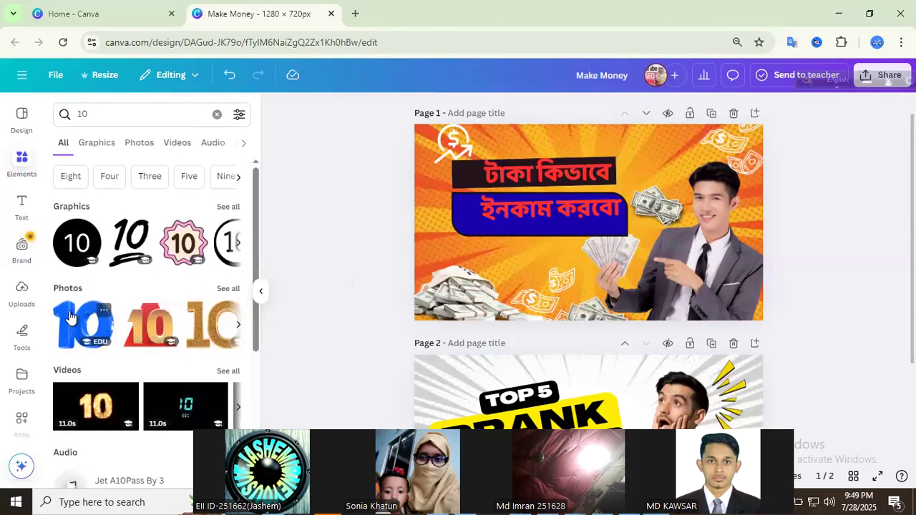
left_click(75, 324)
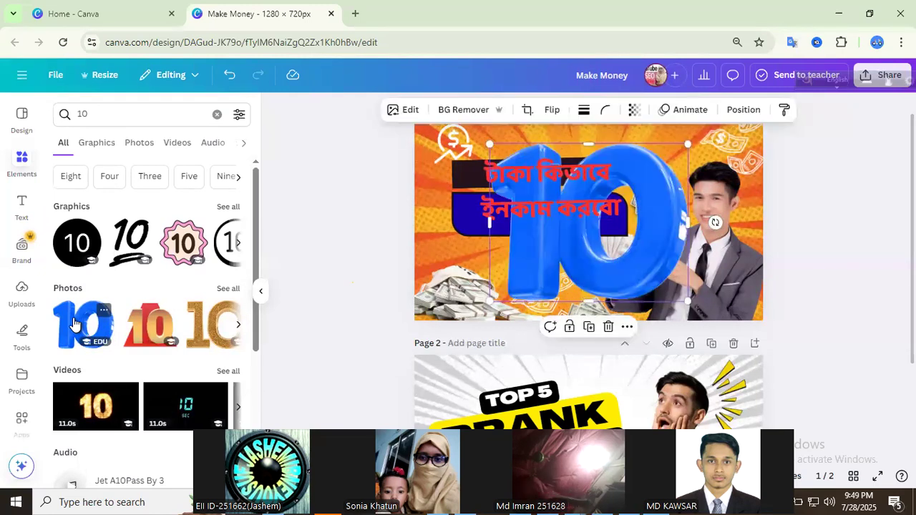
left_click_drag(570, 270, 482, 293)
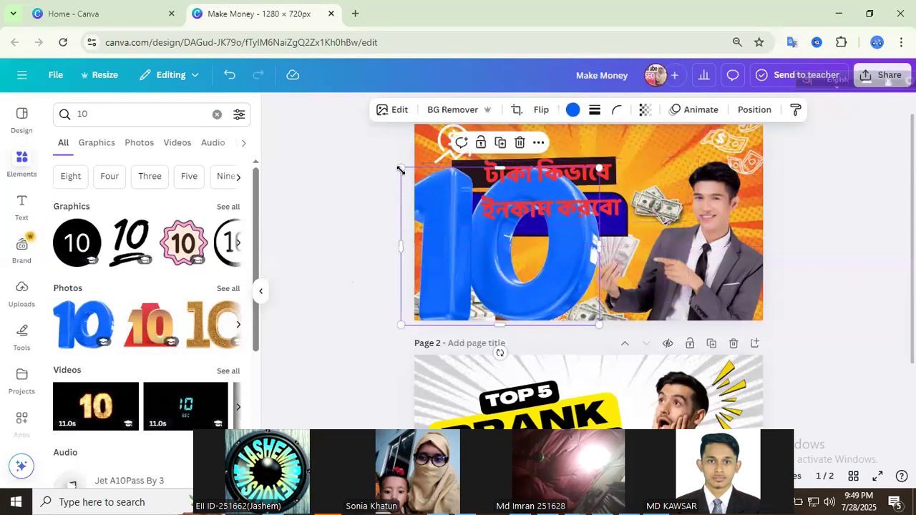
left_click_drag(403, 167, 500, 246)
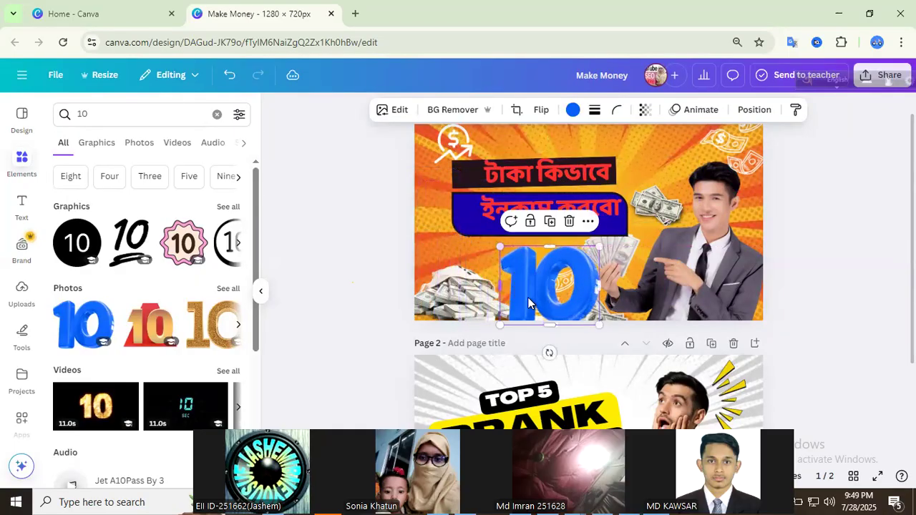
left_click_drag(505, 297, 459, 279)
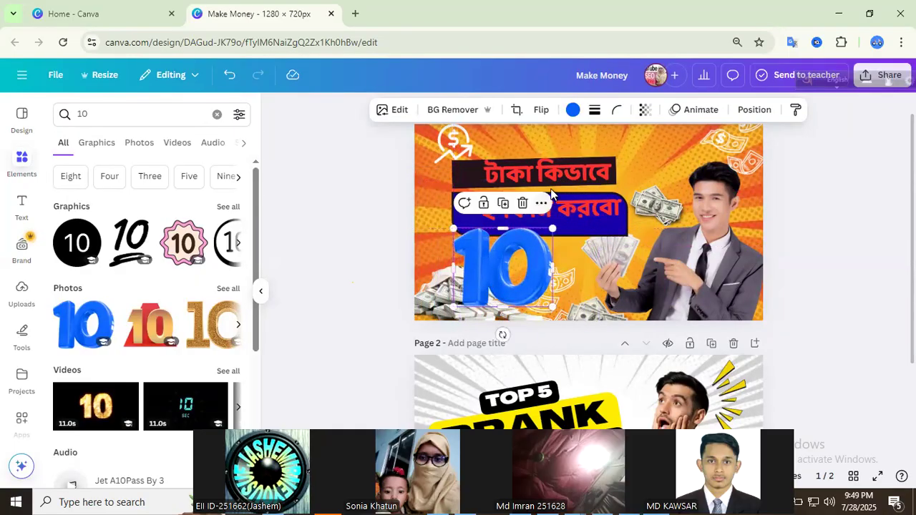
Step: Try yellow, blue and dark blue on the number 10, recolour it white and move it towards the lower-left corner of page 1
left_click(573, 109)
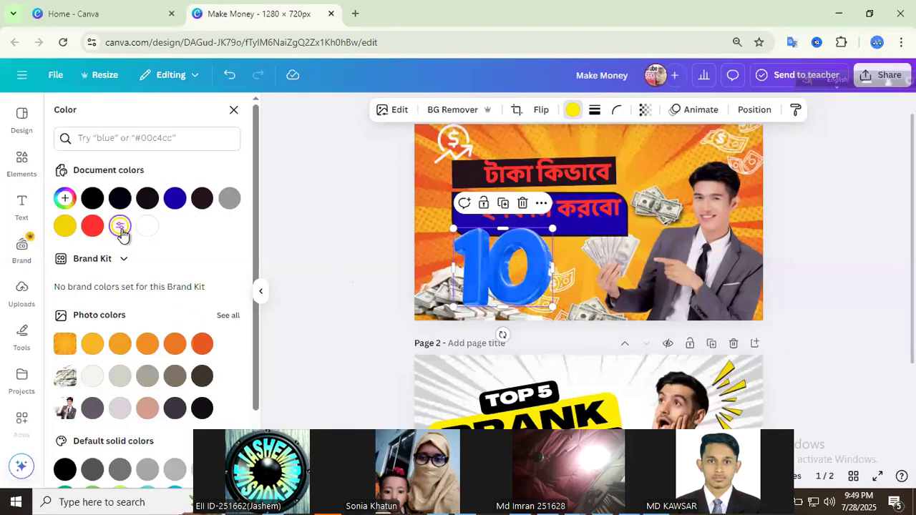
left_click(120, 225)
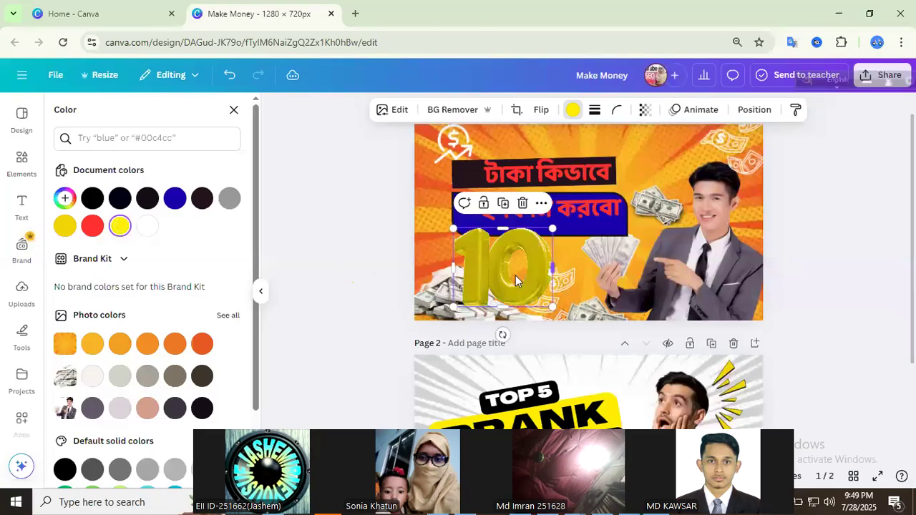
left_click(175, 199)
left_click(121, 200)
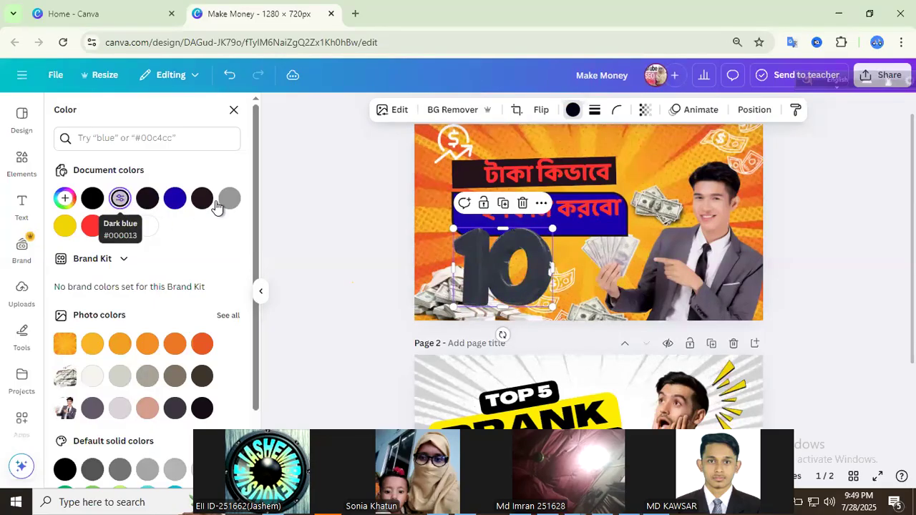
left_click(149, 226)
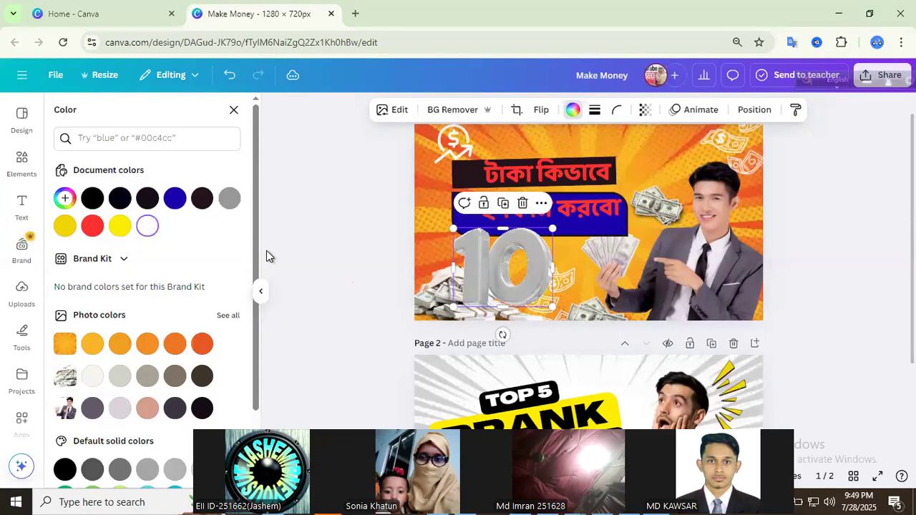
left_click(350, 256)
left_click_drag(532, 269, 469, 292)
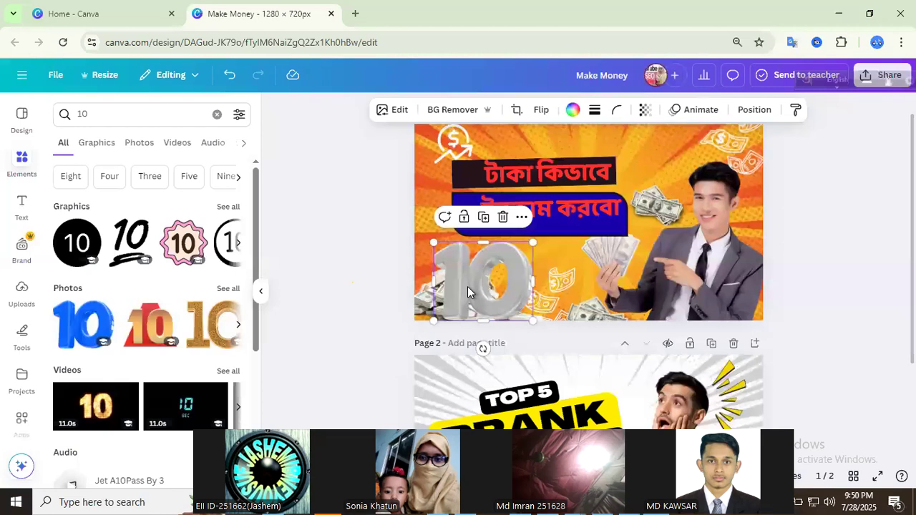
Step: Open the layer list, lock the Bengali heading's layer and unlock it again
key("alt+1")
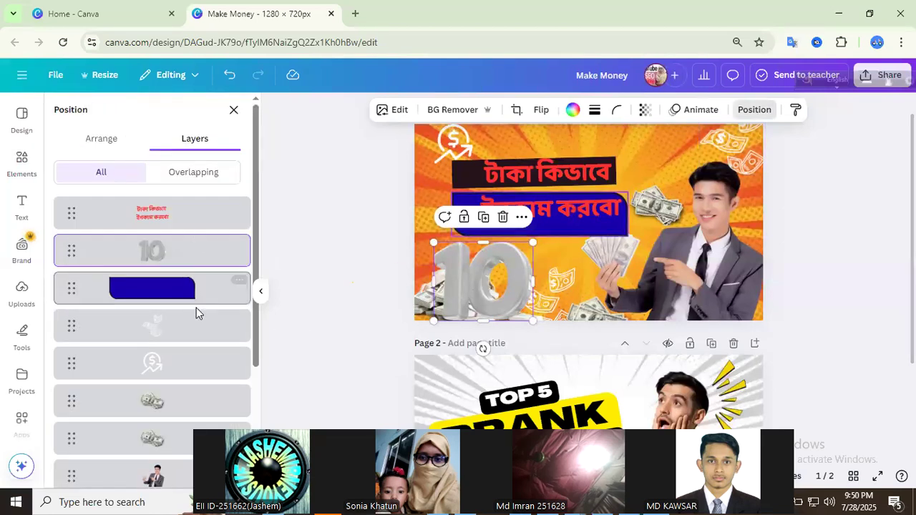
scroll(207, 313, "down", 3)
scroll(216, 227, "up", 1)
scroll(216, 227, "up", 2)
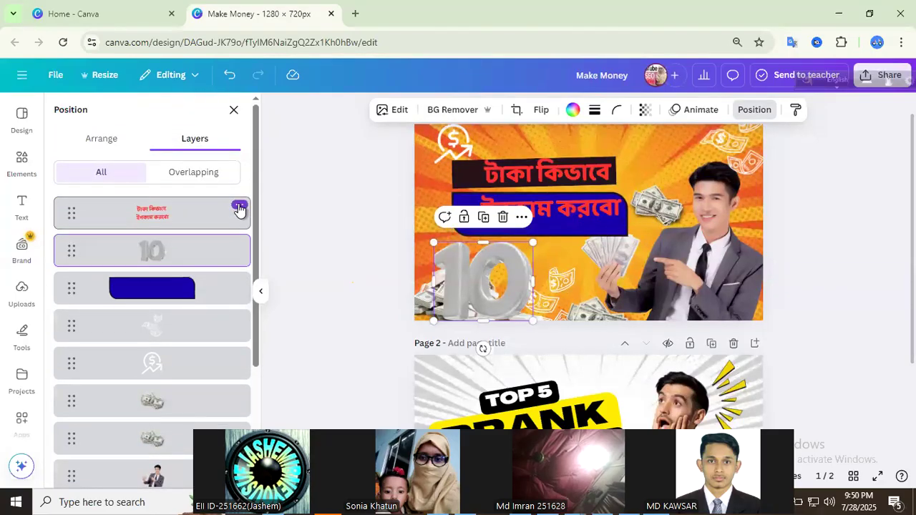
left_click(239, 207)
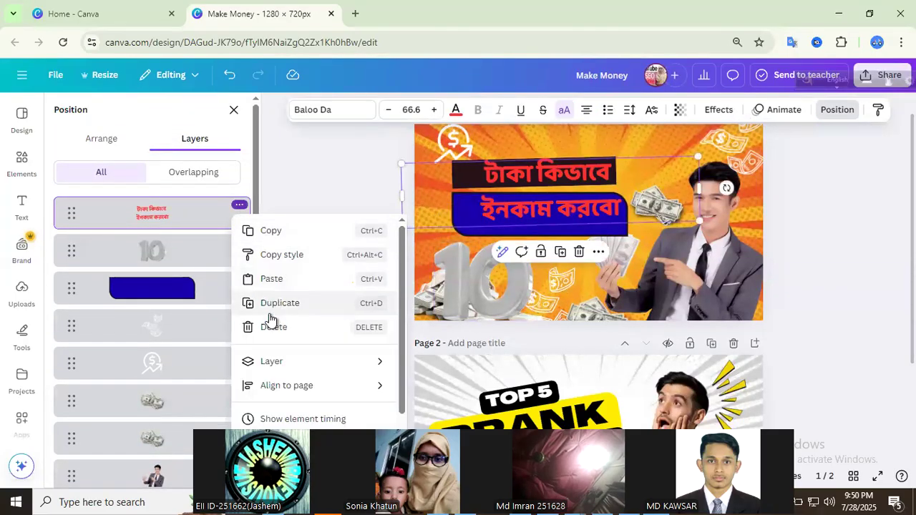
mouse_move(265, 365)
left_click(296, 177)
left_click(238, 208)
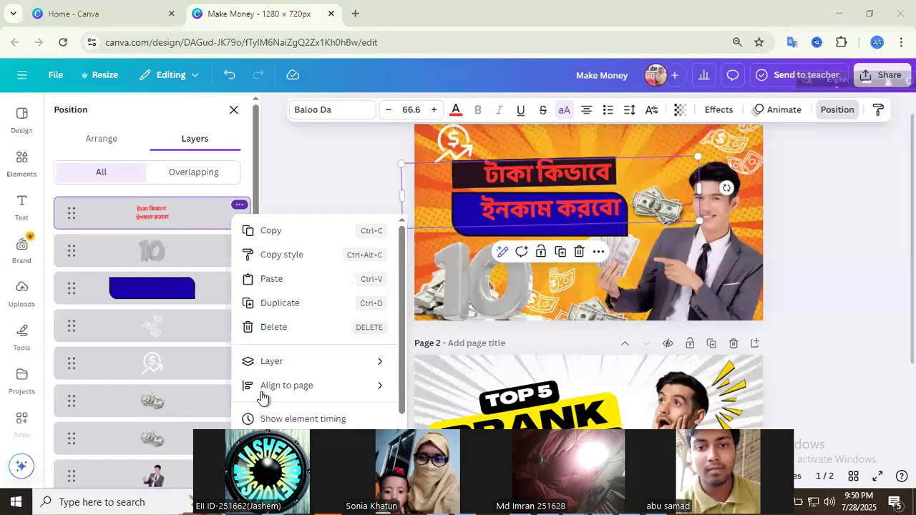
scroll(308, 349, "down", 2)
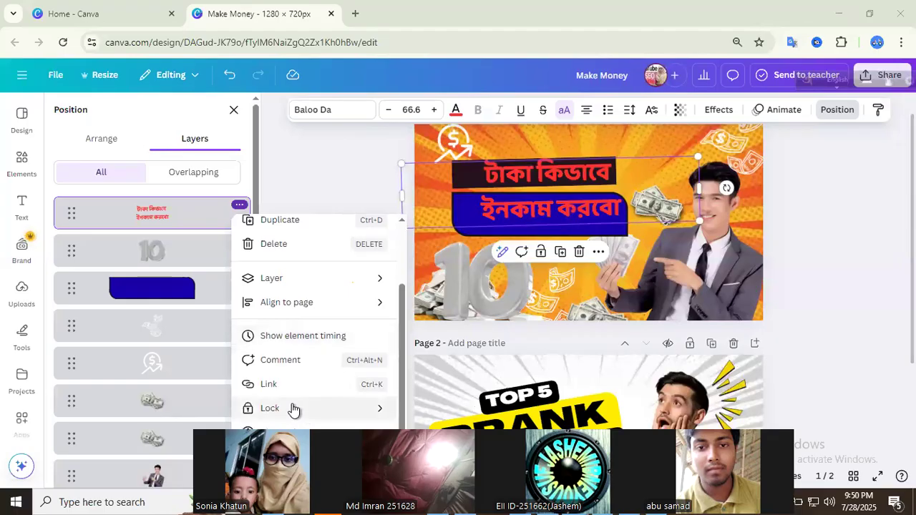
mouse_move(303, 412)
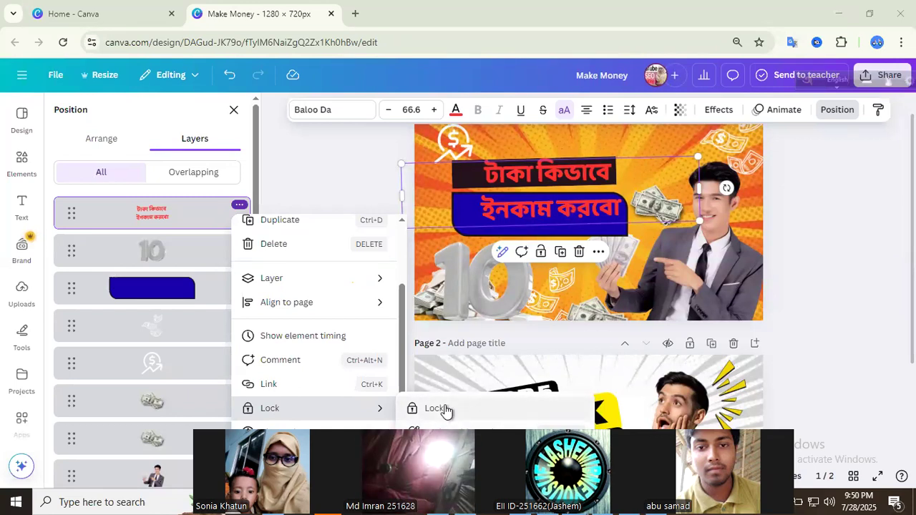
left_click(437, 410)
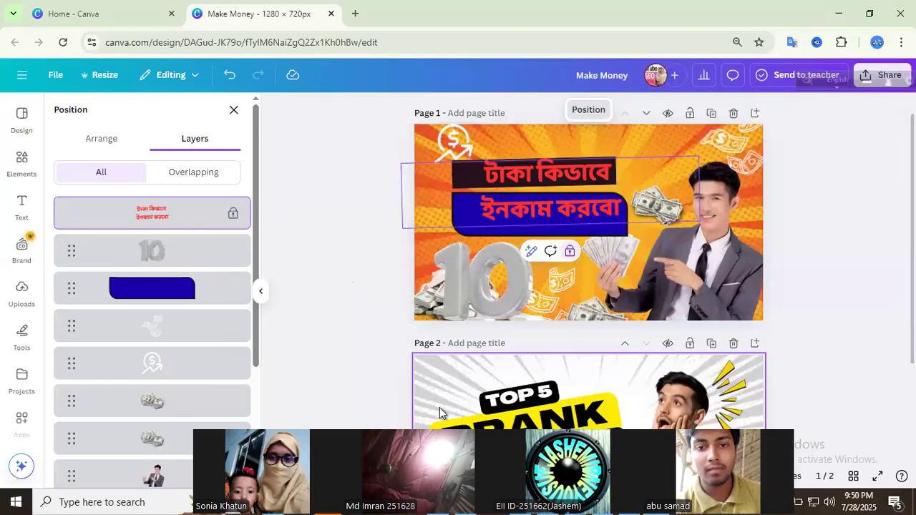
right_click(234, 217)
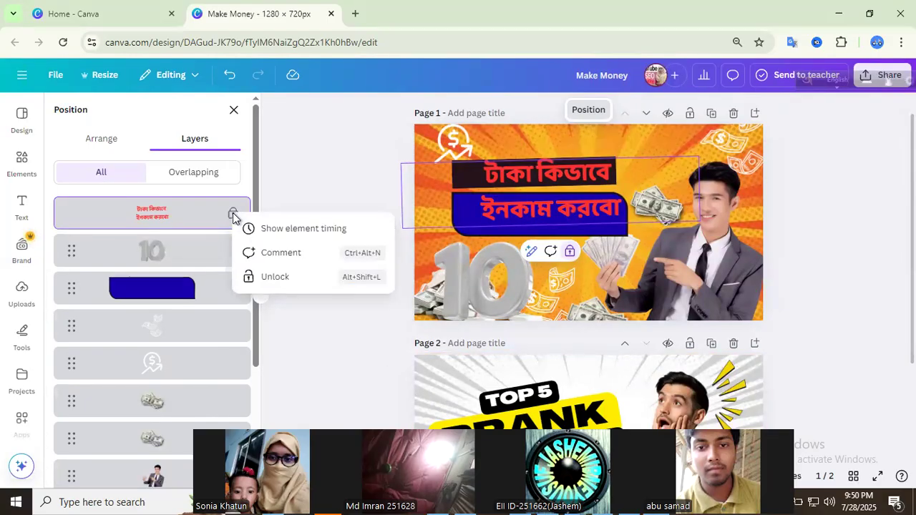
left_click(276, 279)
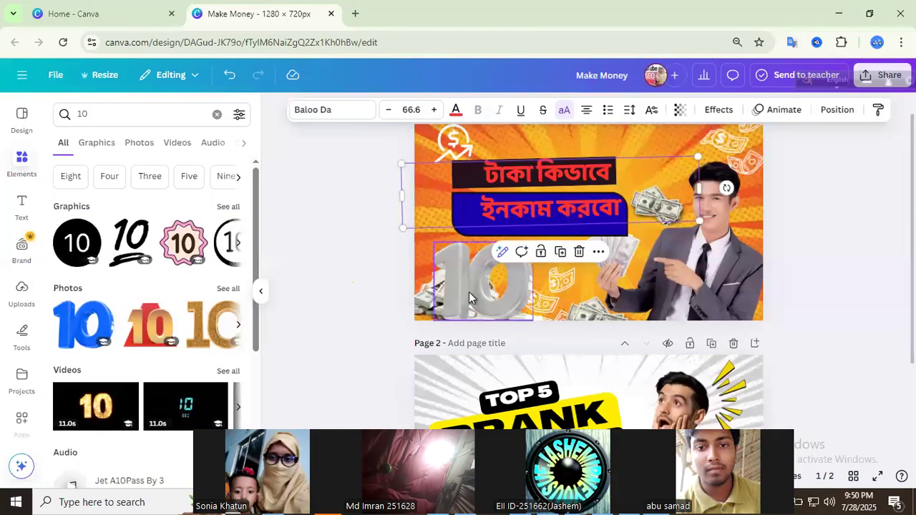
Step: Shift the number 10 slightly closer to the lower-left corner of page 1, and select the photo of the man
left_click_drag(465, 283, 500, 289)
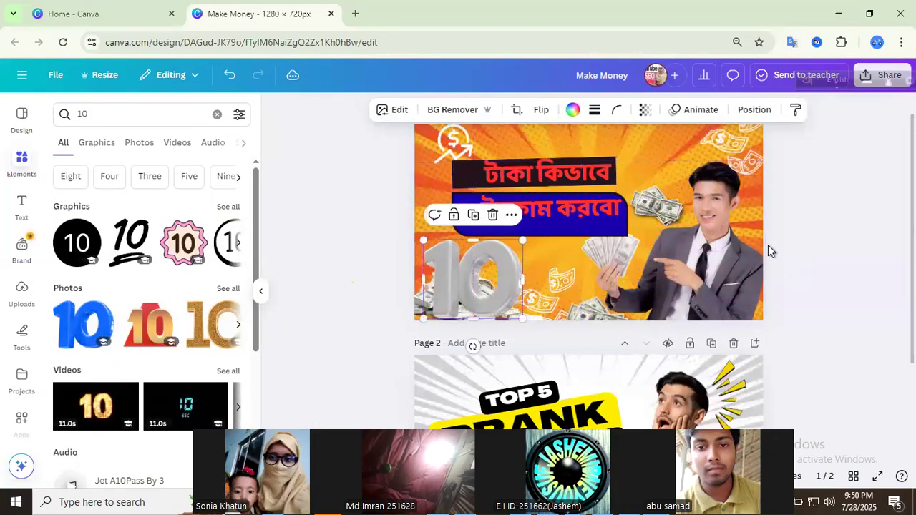
left_click(718, 247)
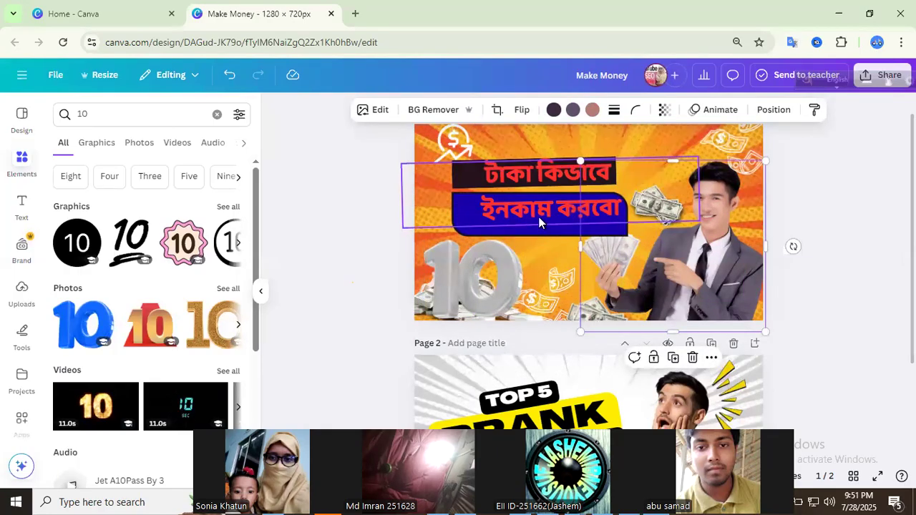
Step: Try superscript and subscript on the Bengali heading, restore the normal text position and keep its transparency at 100
left_click(348, 222)
left_click(519, 209)
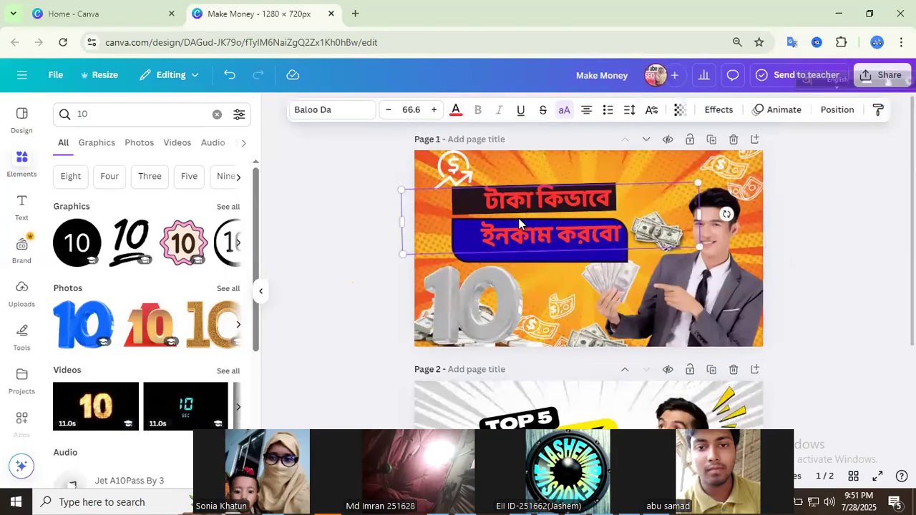
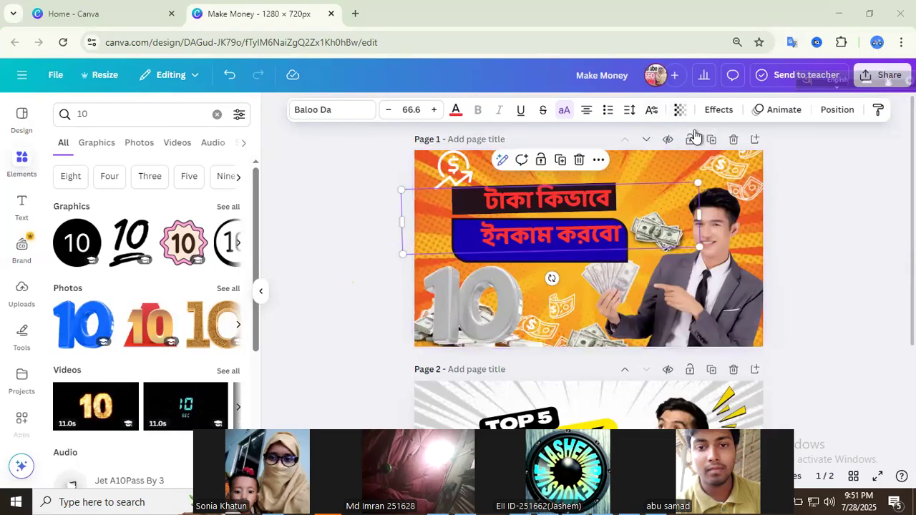
left_click(652, 112)
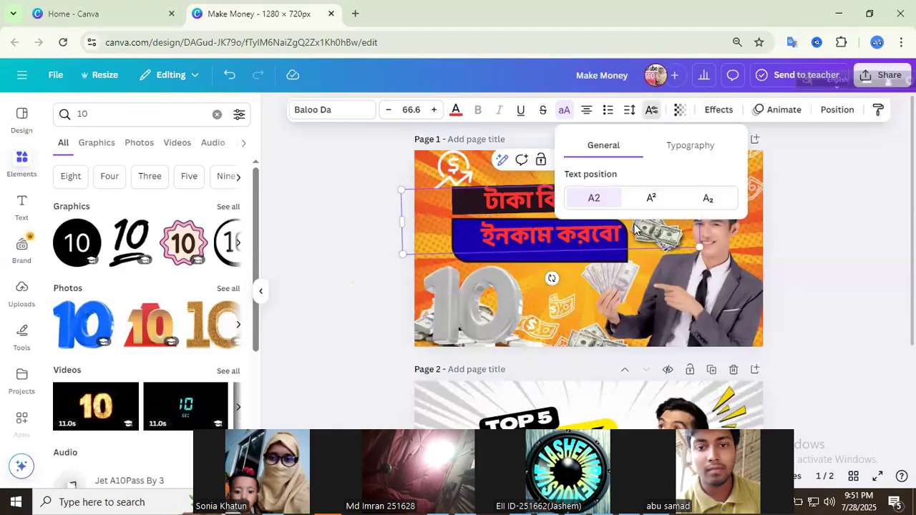
left_click(651, 199)
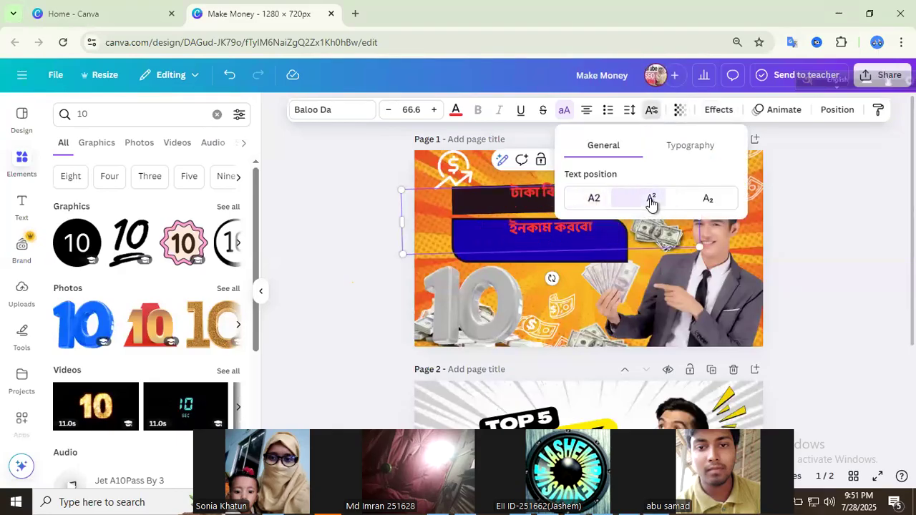
left_click(596, 200)
left_click(707, 200)
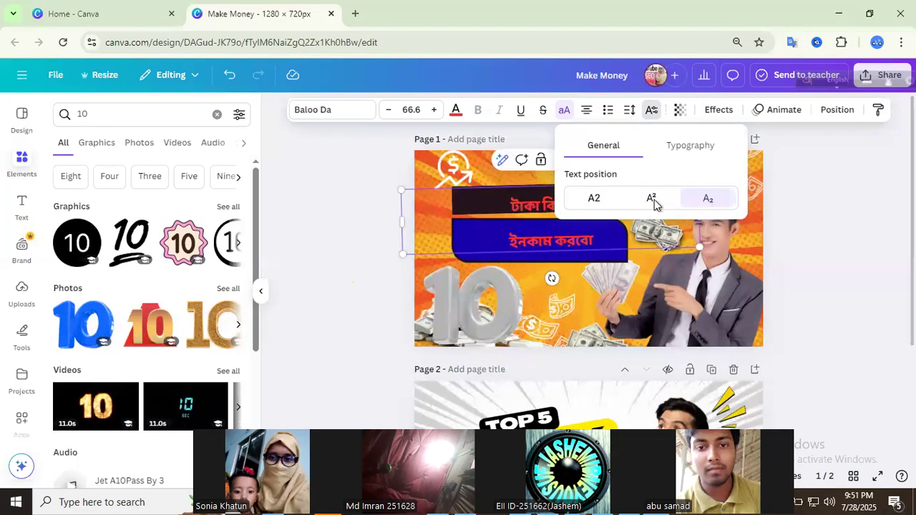
left_click(607, 203)
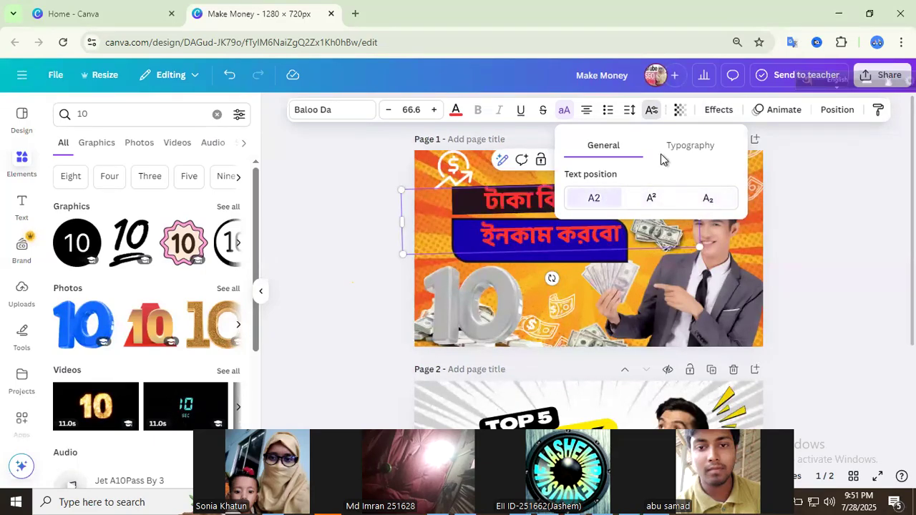
left_click(680, 111)
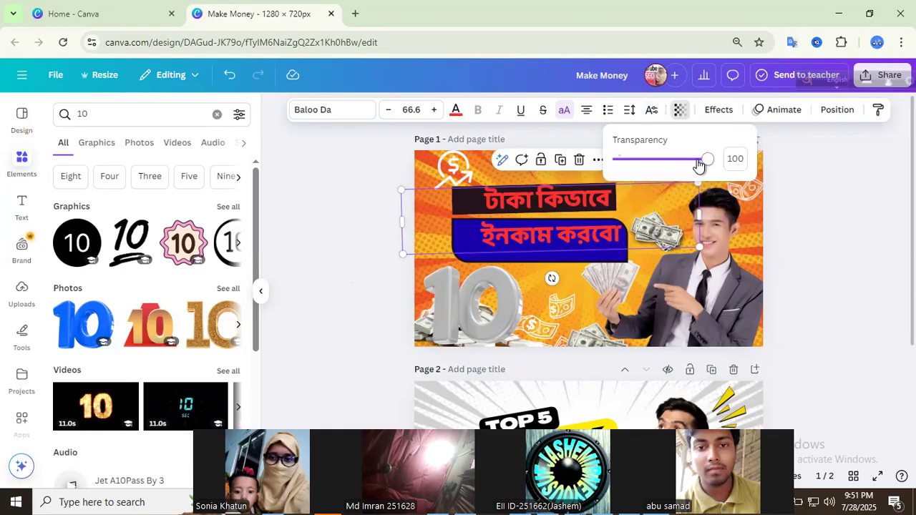
left_click_drag(699, 165, 725, 170)
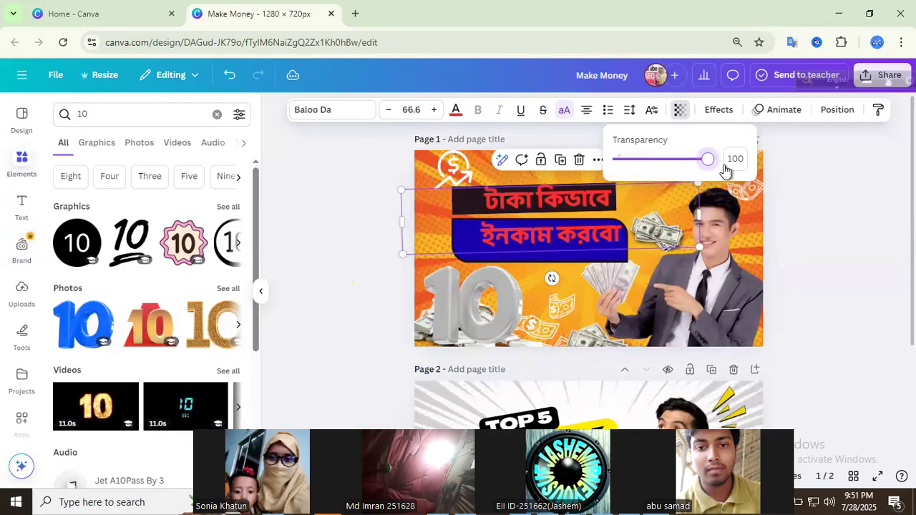
Step: Apply the Shadow effect to the Bengali heading and colour the shadow black
left_click(719, 111)
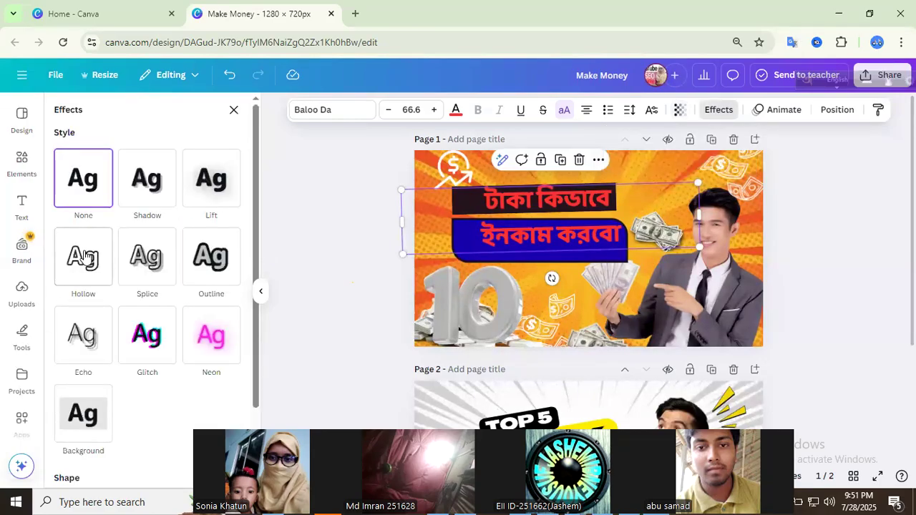
scroll(131, 311, "down", 2)
scroll(132, 311, "up", 2)
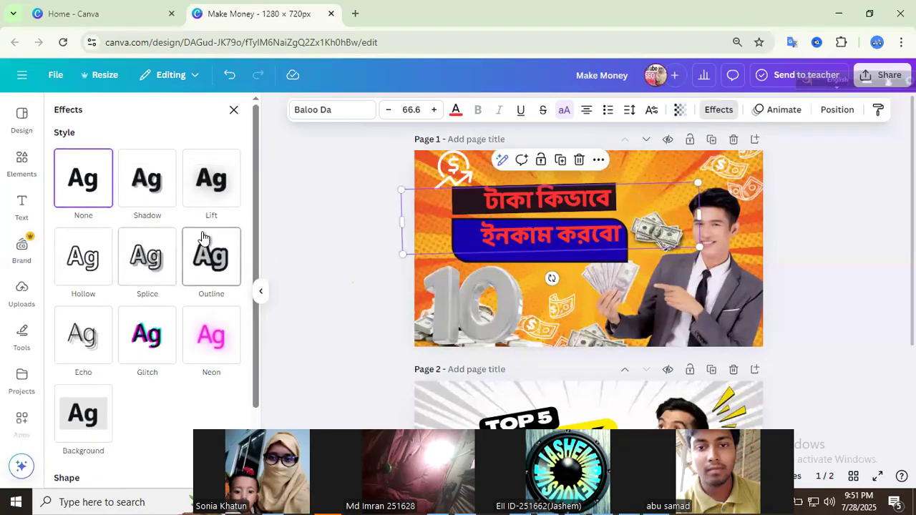
left_click(151, 192)
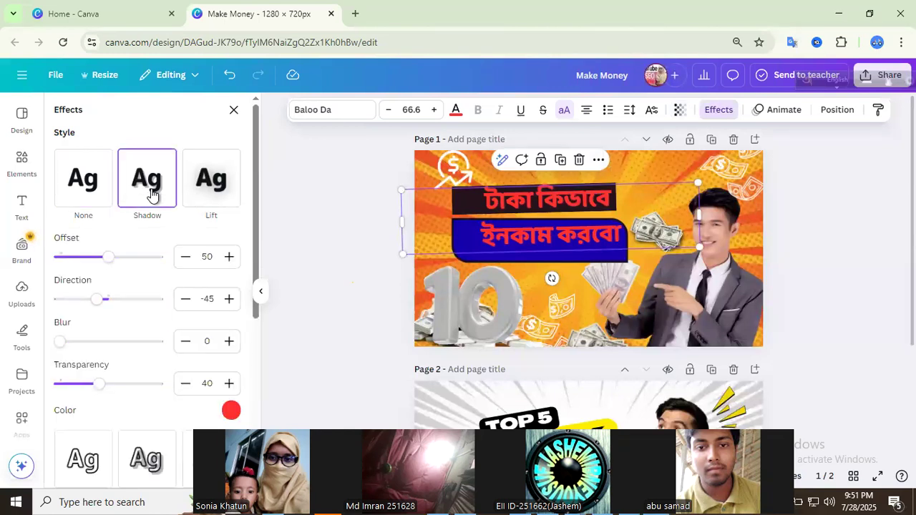
left_click(230, 410)
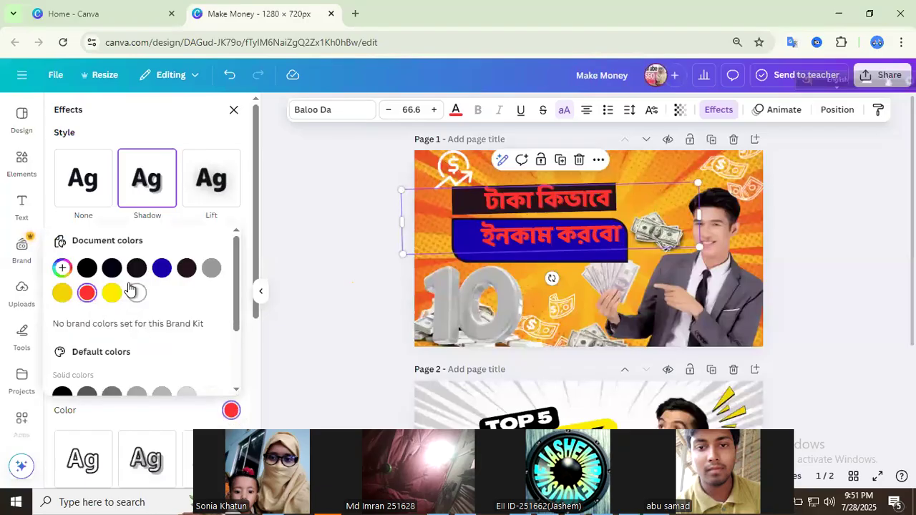
left_click(92, 271)
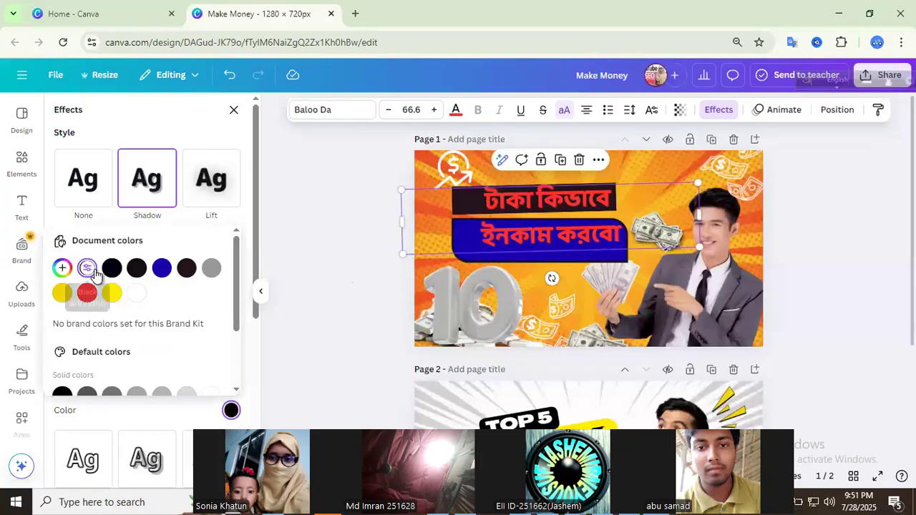
Step: Try white, yellow and turquoise on the heading's shadow, and set the shadow colour back to white
left_click(141, 298)
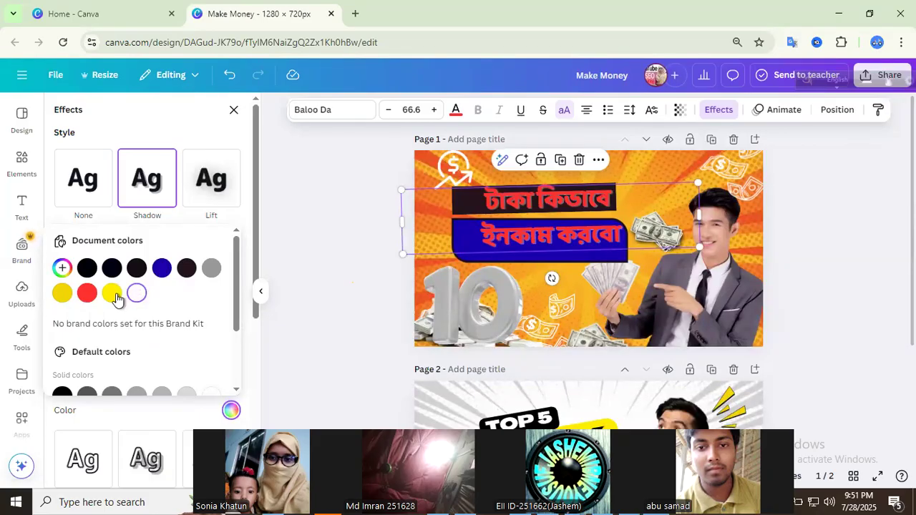
left_click(114, 296)
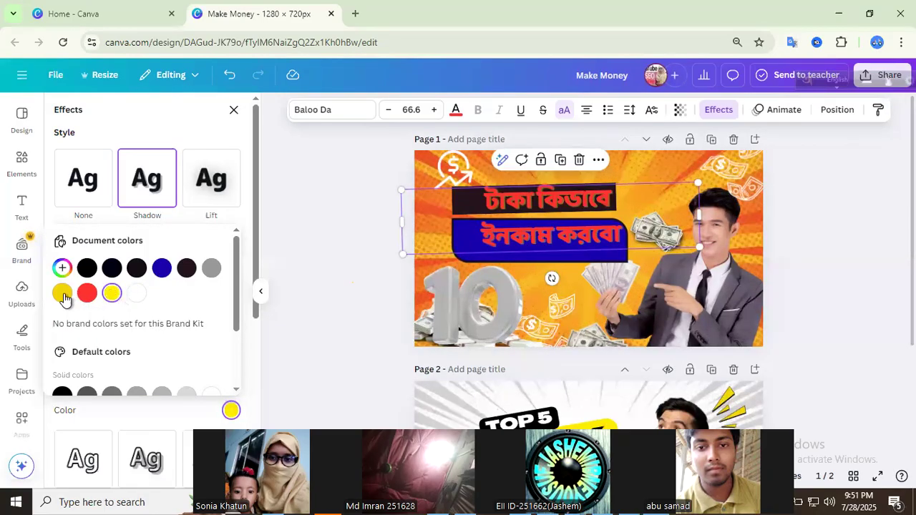
scroll(126, 287, "down", 3)
left_click(161, 330)
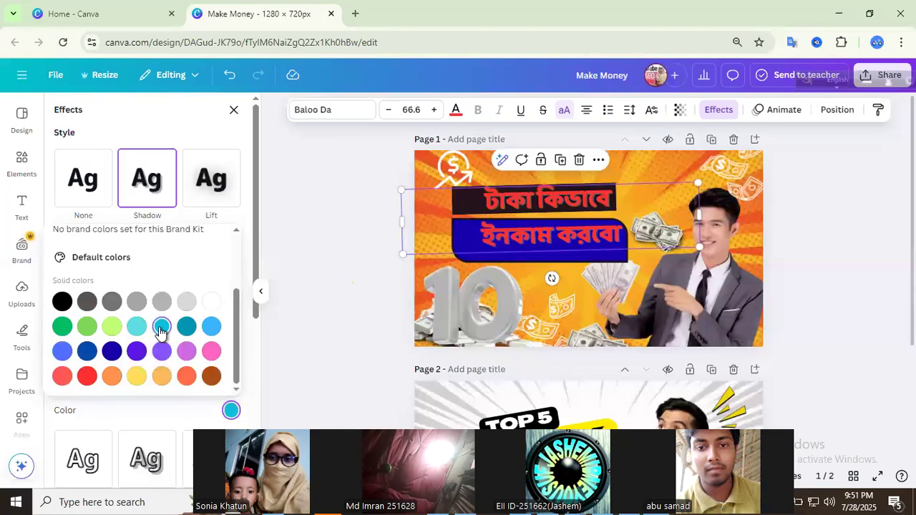
scroll(157, 274, "up", 3)
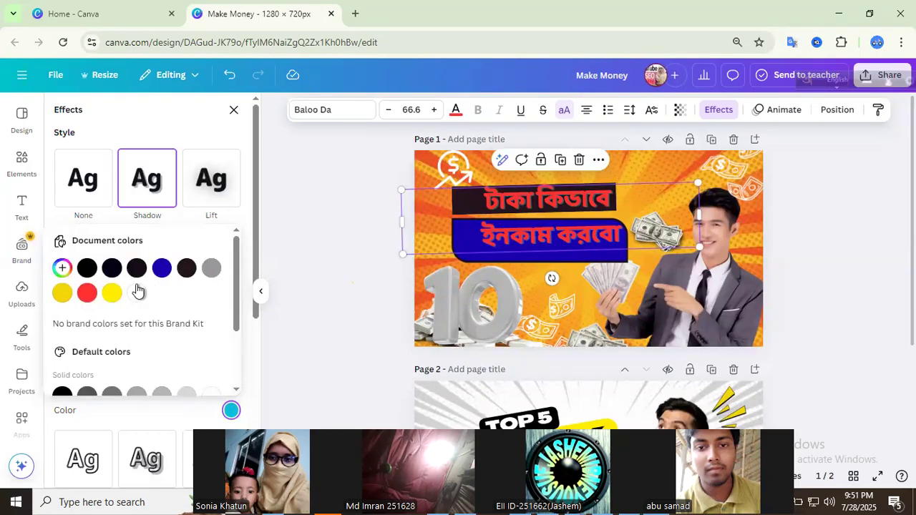
left_click(139, 293)
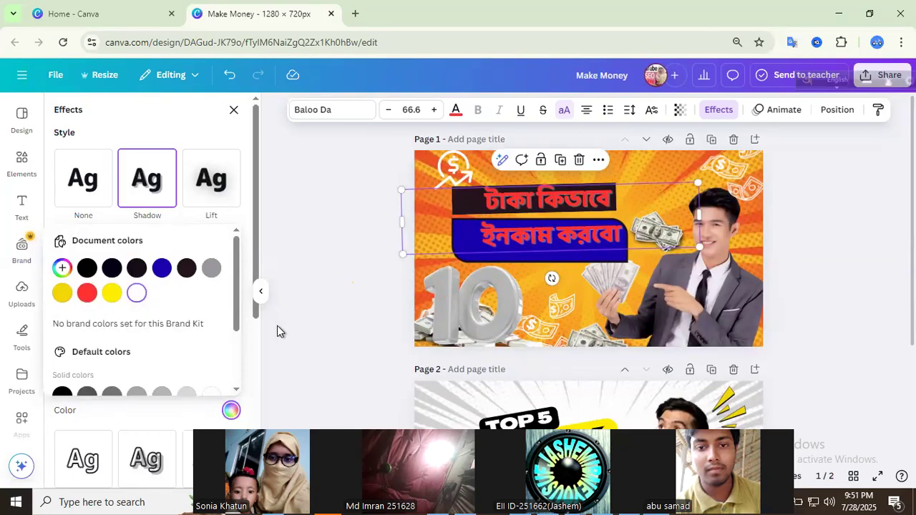
Step: Examine the shadow's default colours and the other text effect styles and shapes available for the heading
scroll(277, 326, "down", 1)
scroll(151, 312, "down", 2)
scroll(151, 313, "down", 1)
scroll(157, 301, "up", 3)
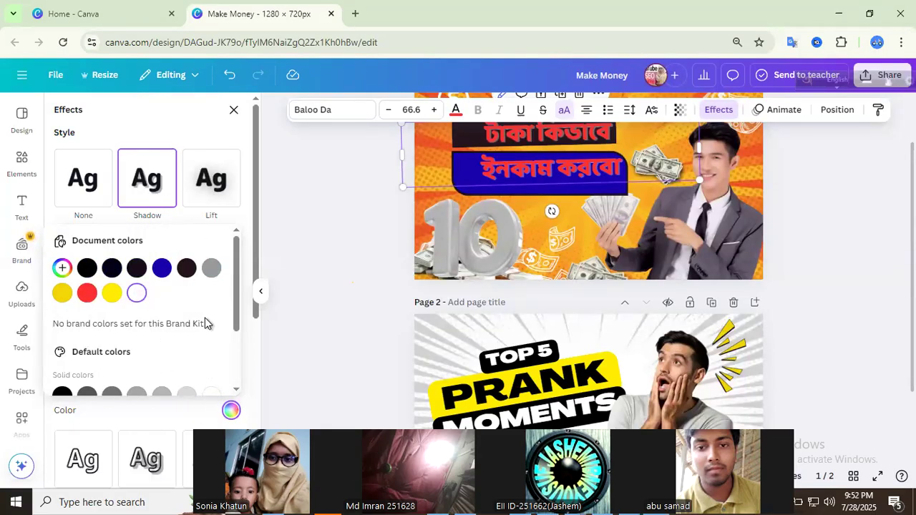
scroll(206, 323, "down", 2)
scroll(206, 324, "up", 2)
scroll(177, 304, "down", 2)
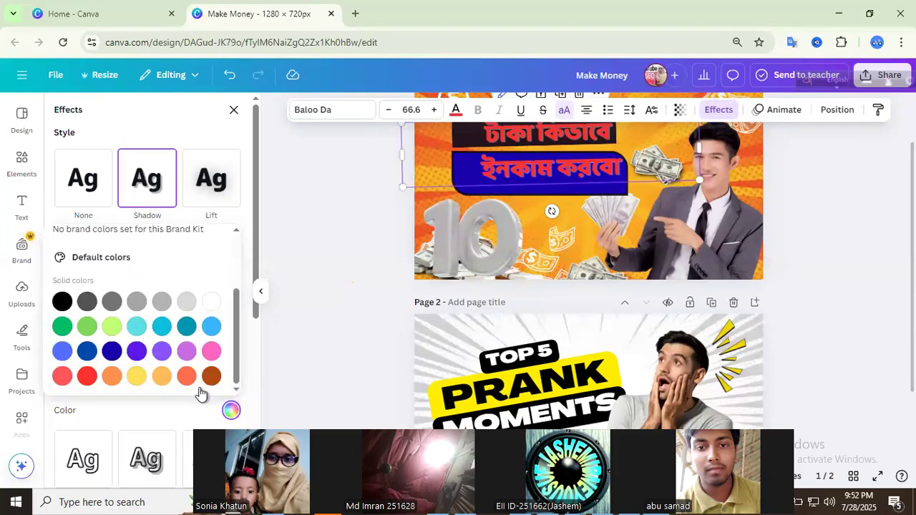
left_click(231, 413)
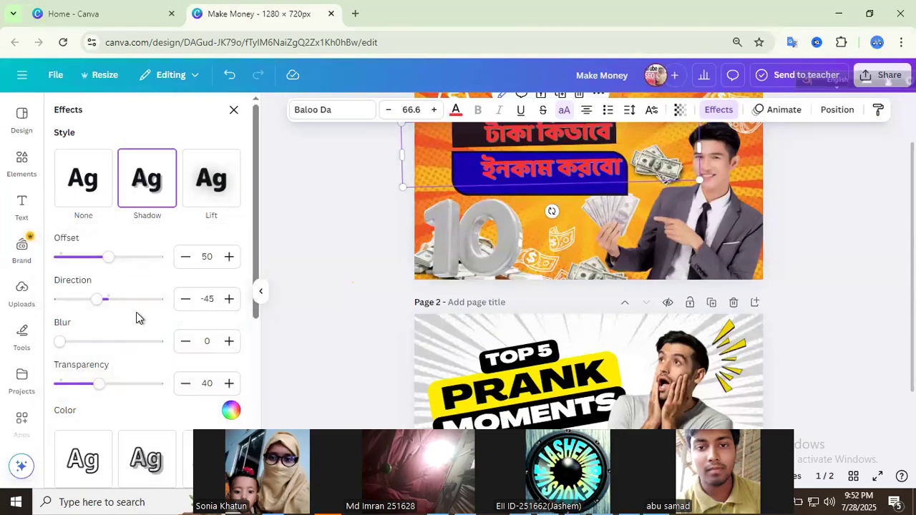
scroll(157, 323, "down", 4)
scroll(188, 304, "down", 1)
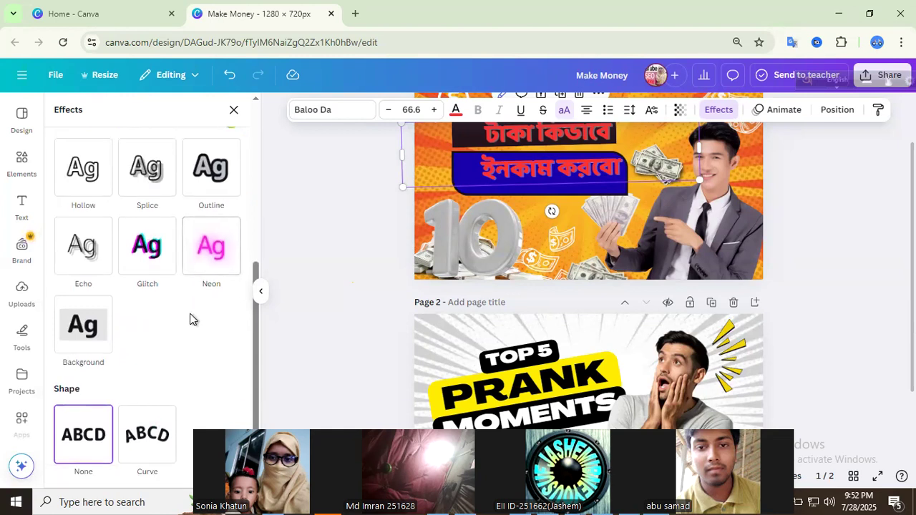
scroll(225, 346, "up", 4)
scroll(224, 345, "down", 1)
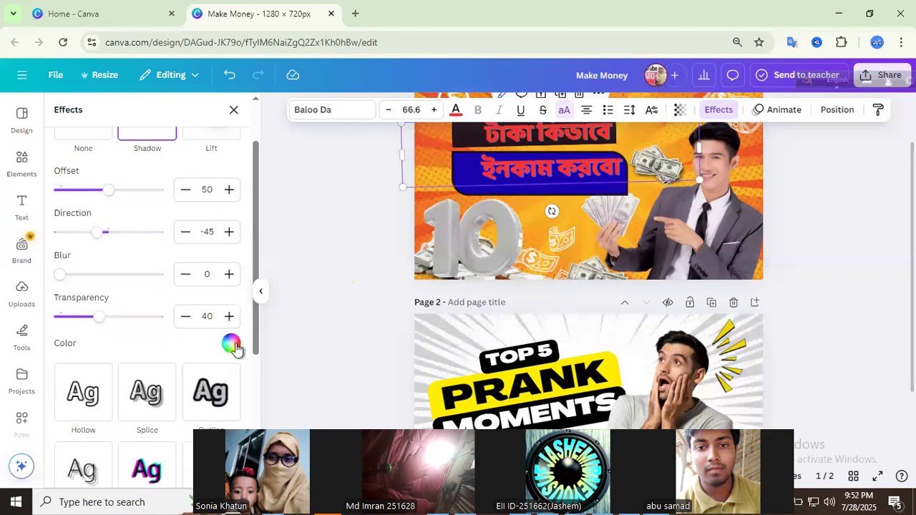
Step: Try lime, green and violet from the default colours on the heading's shadow, and recolour it white
left_click(230, 345)
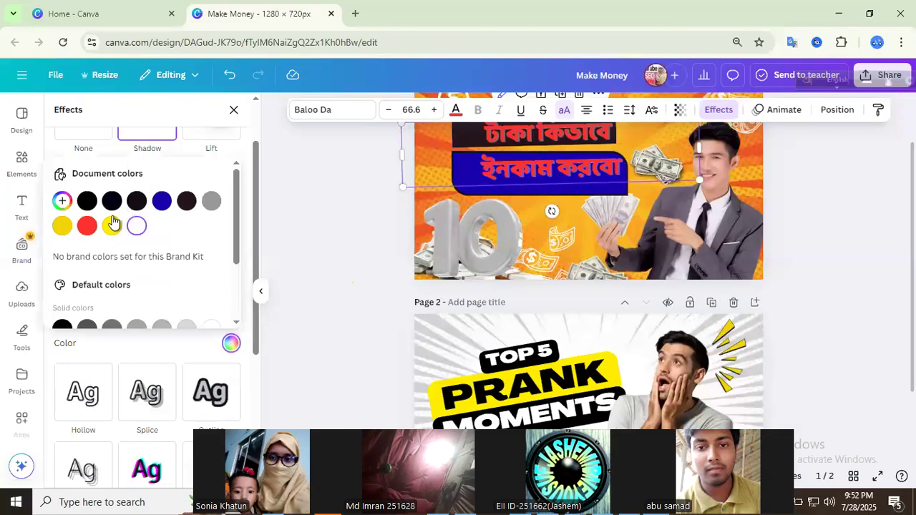
scroll(87, 229, "down", 1)
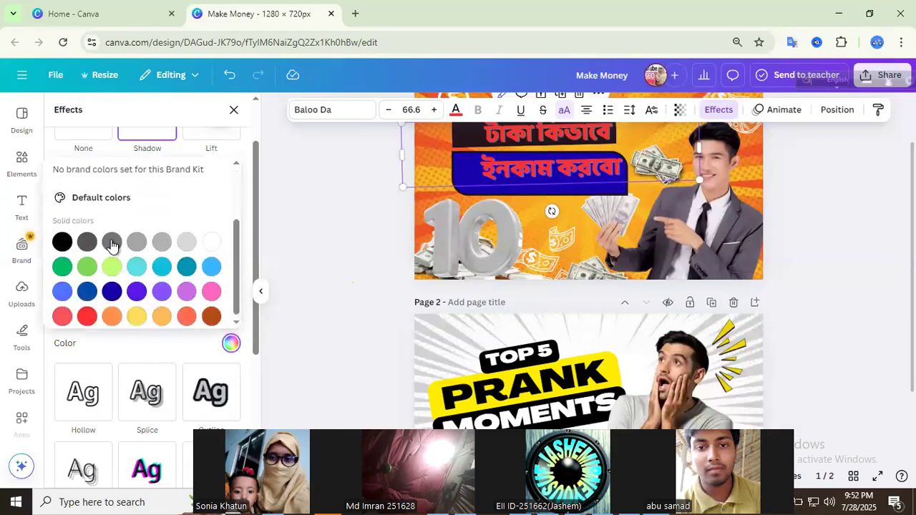
left_click(118, 261)
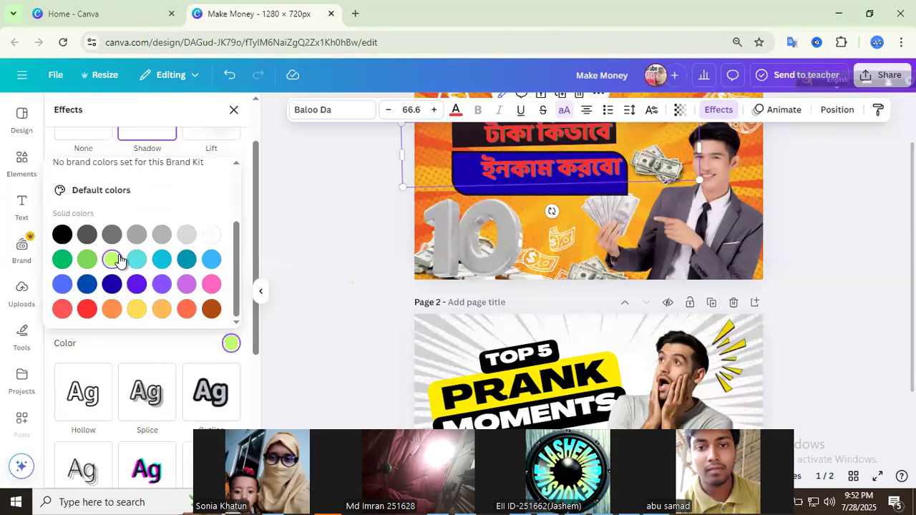
left_click(65, 261)
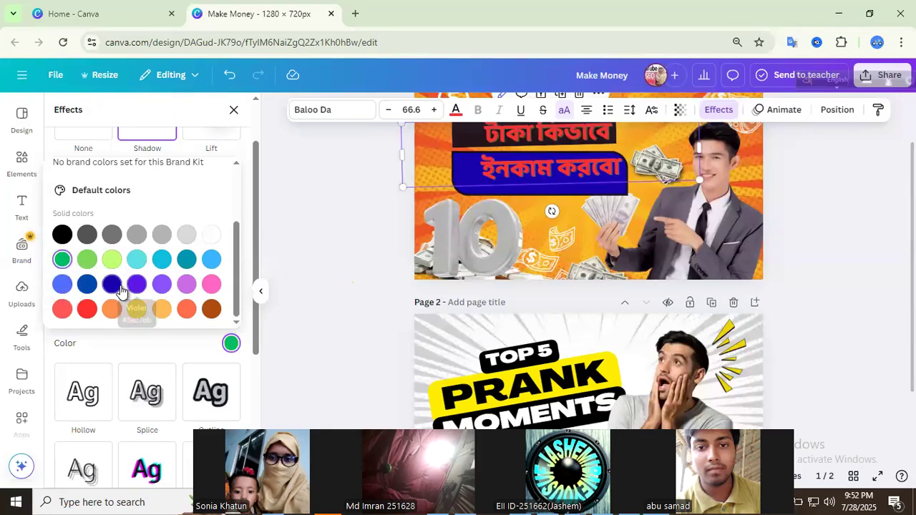
left_click(136, 285)
left_click(213, 238)
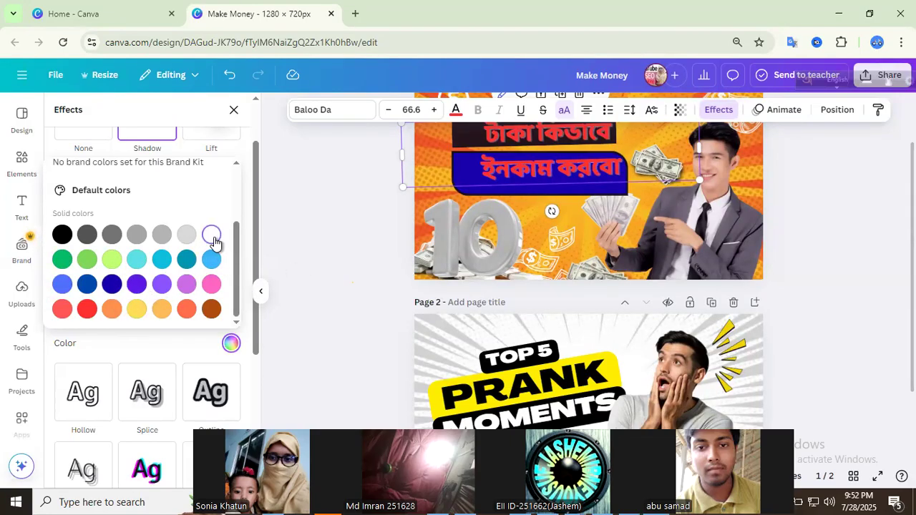
left_click(169, 346)
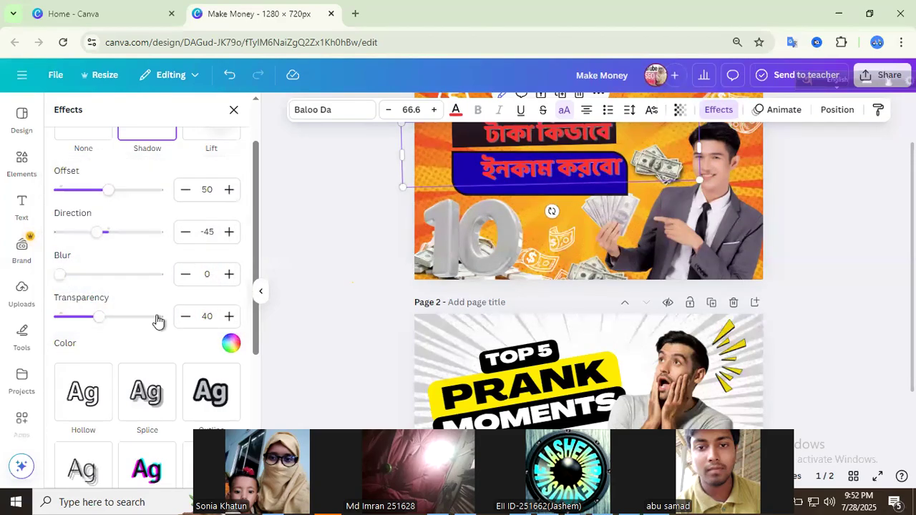
Step: Set the heading shadow's transparency to 100, direction to -25 and offset to 53, keeping the blur at 0
left_click_drag(63, 280, 22, 294)
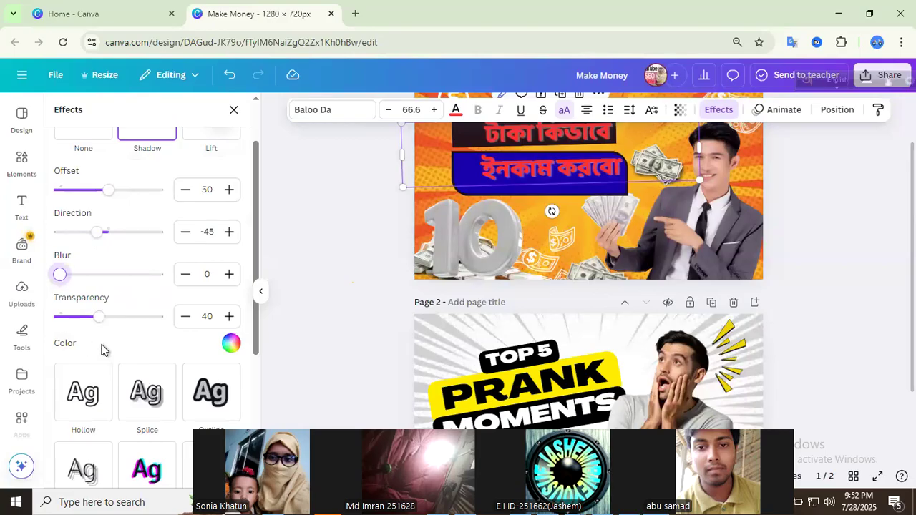
left_click_drag(107, 323, 184, 328)
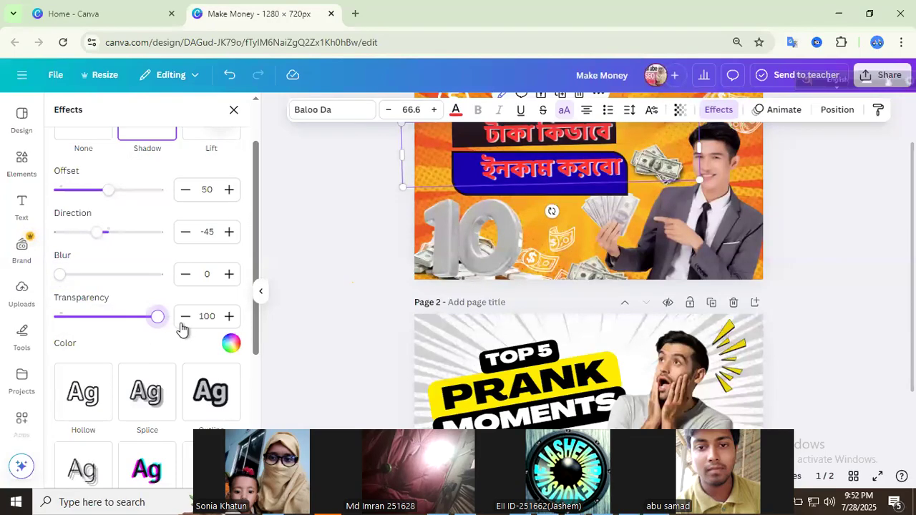
scroll(154, 308, "up", 1)
mouse_move(101, 306)
left_mouse_down()
mouse_move(48, 308)
mouse_move(104, 309)
left_mouse_up()
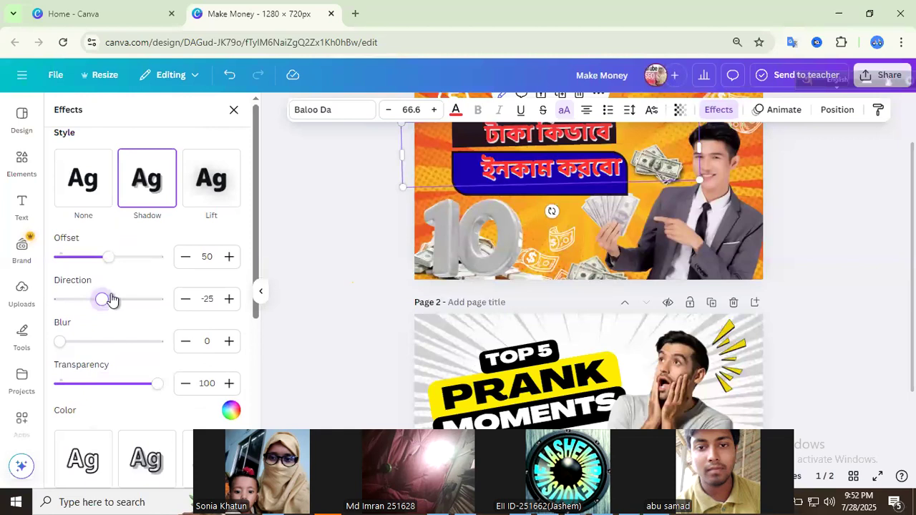
mouse_move(112, 262)
left_mouse_down()
mouse_move(171, 267)
mouse_move(45, 275)
mouse_move(114, 278)
left_mouse_up()
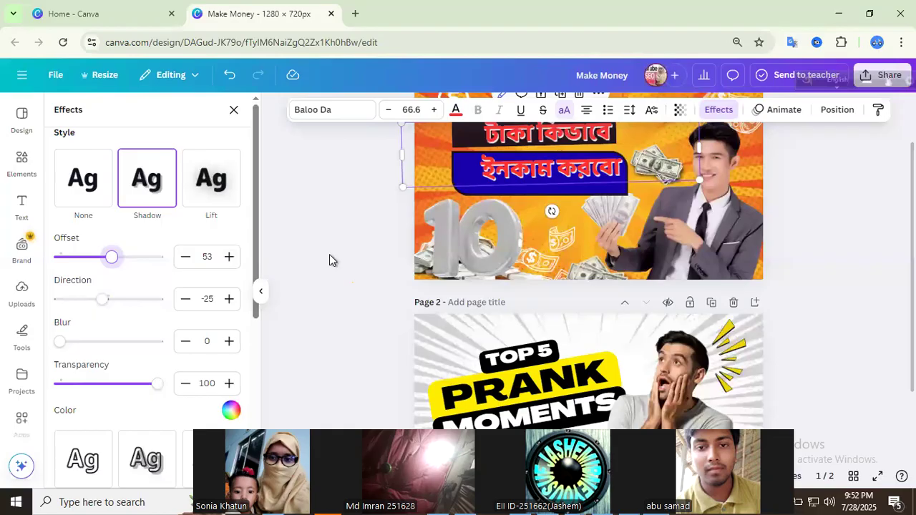
Step: Replace the Bengali heading's shadow with the Lift effect at intensity 50
scroll(295, 361, "down", 1)
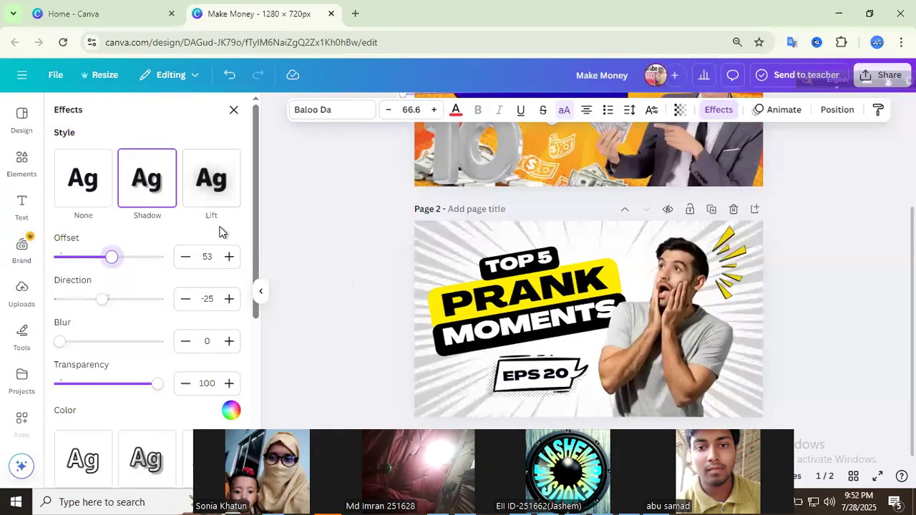
scroll(436, 255, "up", 3)
left_click(222, 188)
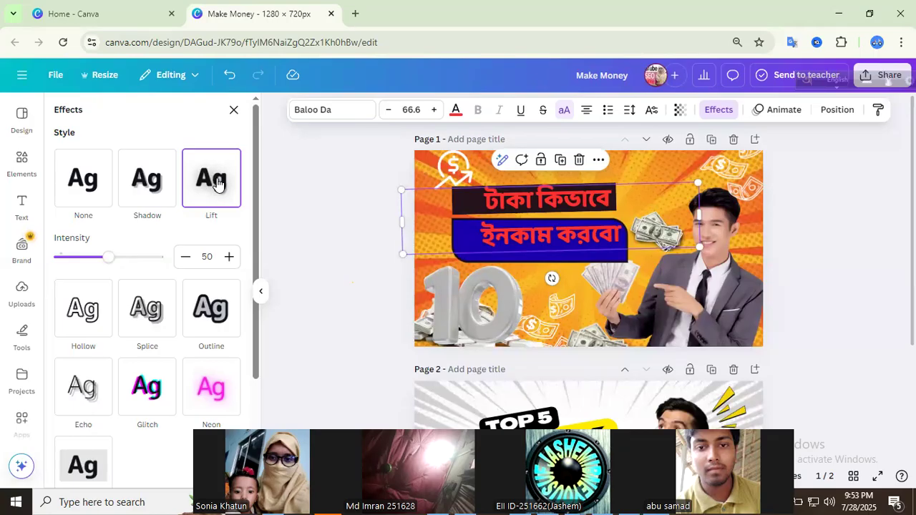
Step: Raise the heading's Lift intensity to 65, and replace that effect with a black Outline of thickness 50
mouse_move(111, 258)
left_mouse_down()
mouse_move(193, 269)
mouse_move(124, 258)
left_mouse_up()
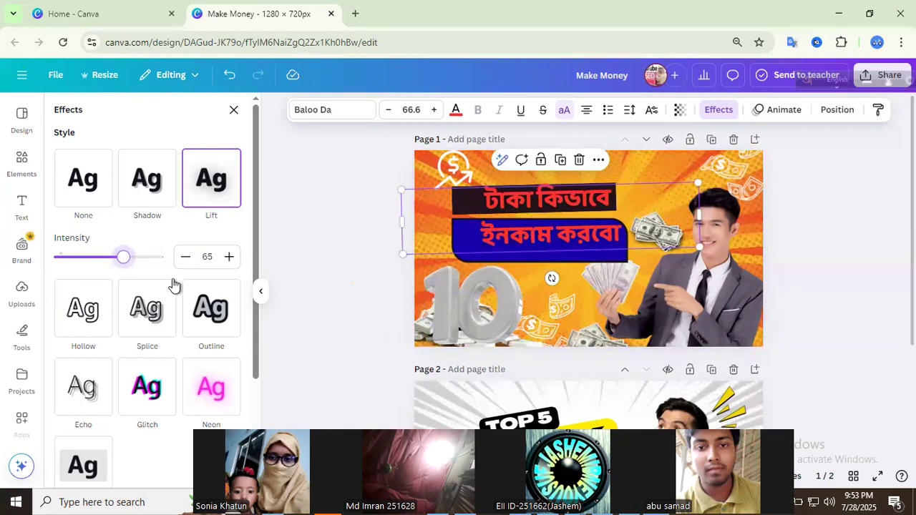
left_click(211, 327)
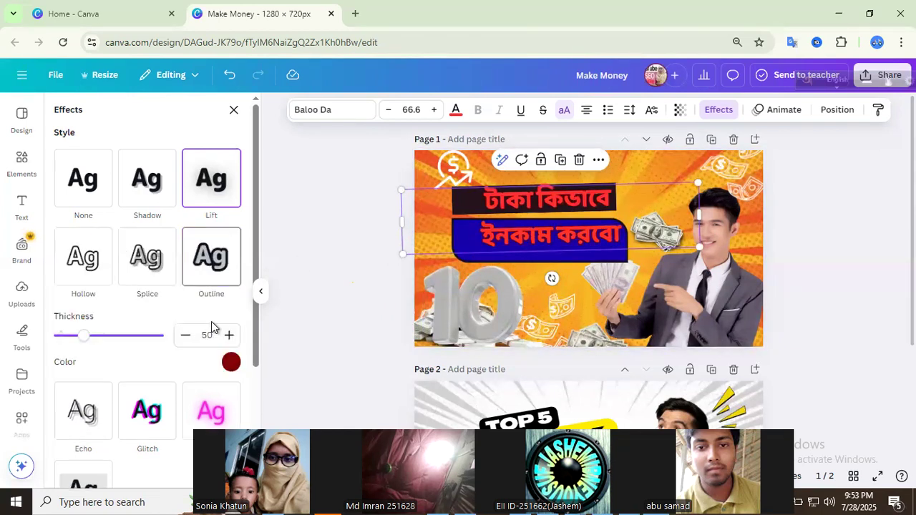
left_click(231, 363)
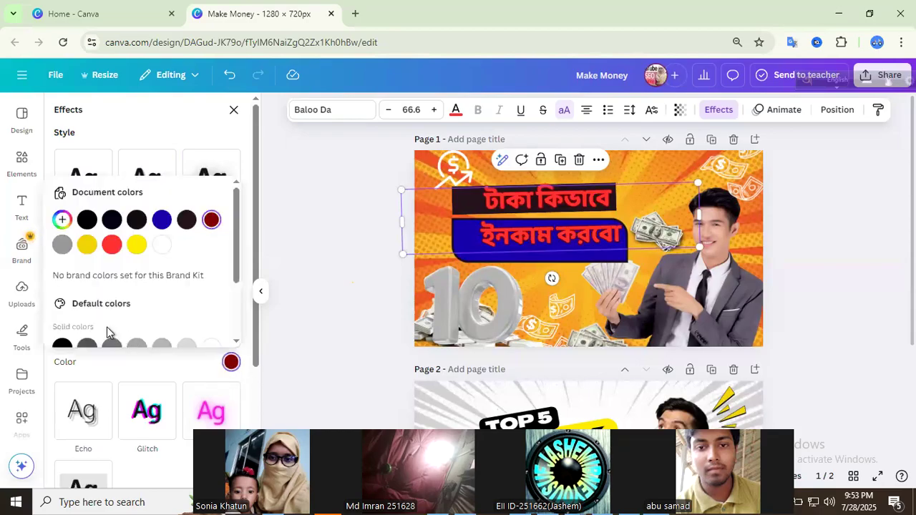
left_click(86, 220)
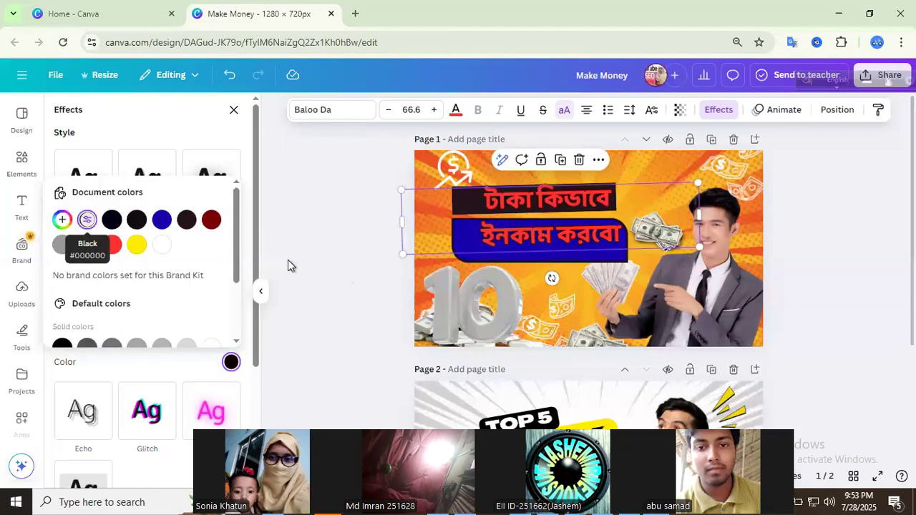
Step: Apply the Background effect to the Bengali heading and move the heading slightly down and to the right
left_click(260, 291)
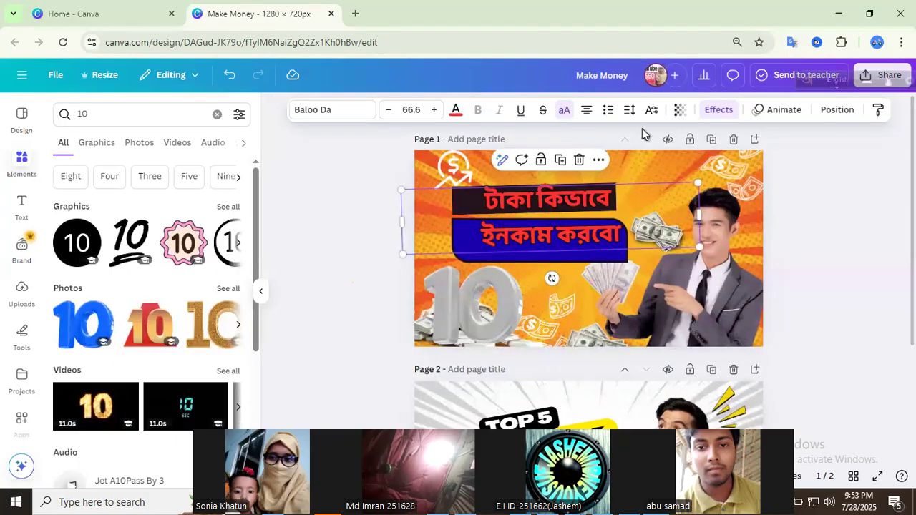
left_click(716, 113)
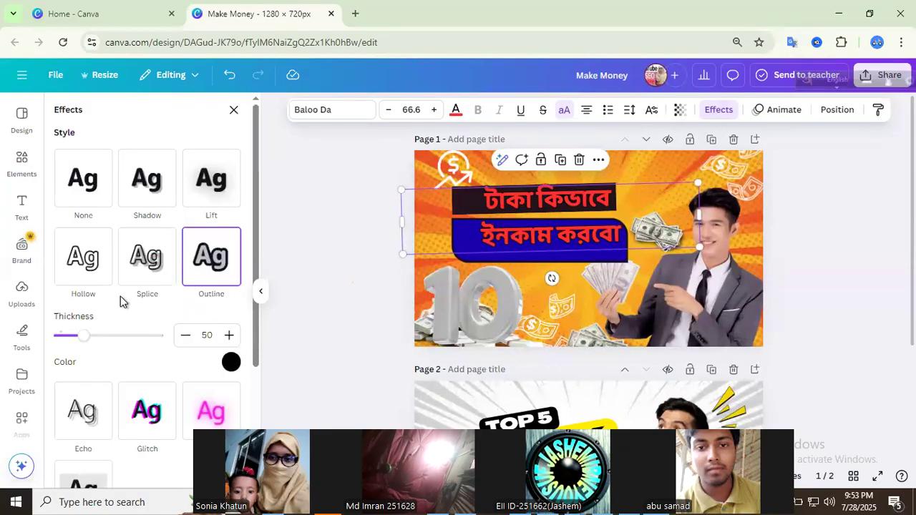
scroll(120, 301, "down", 3)
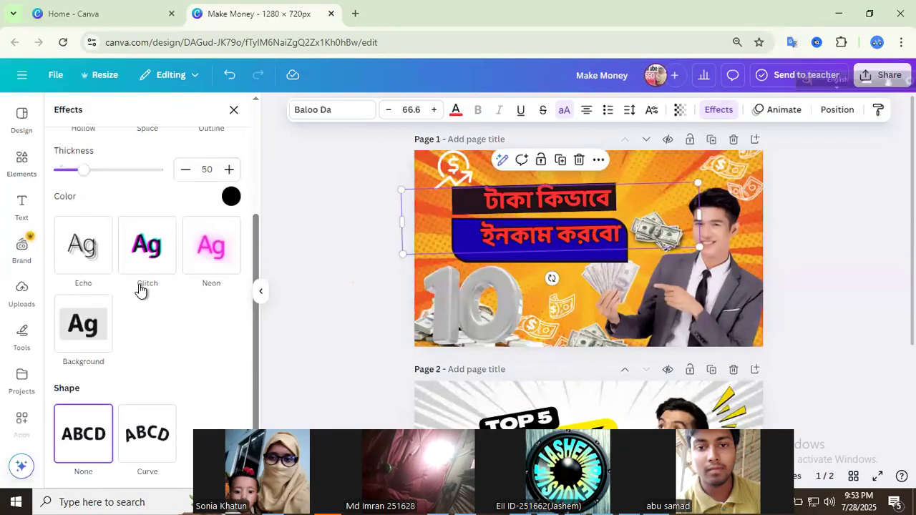
left_click(83, 325)
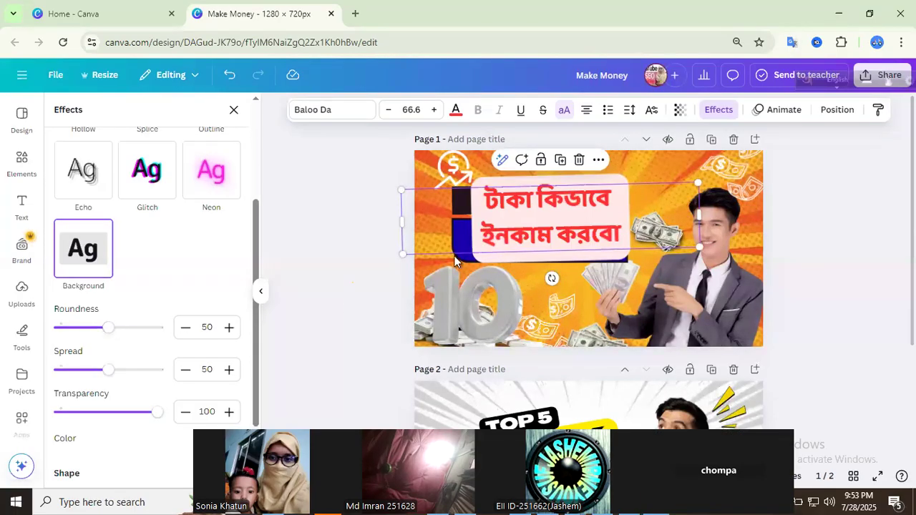
left_click_drag(546, 204, 564, 231)
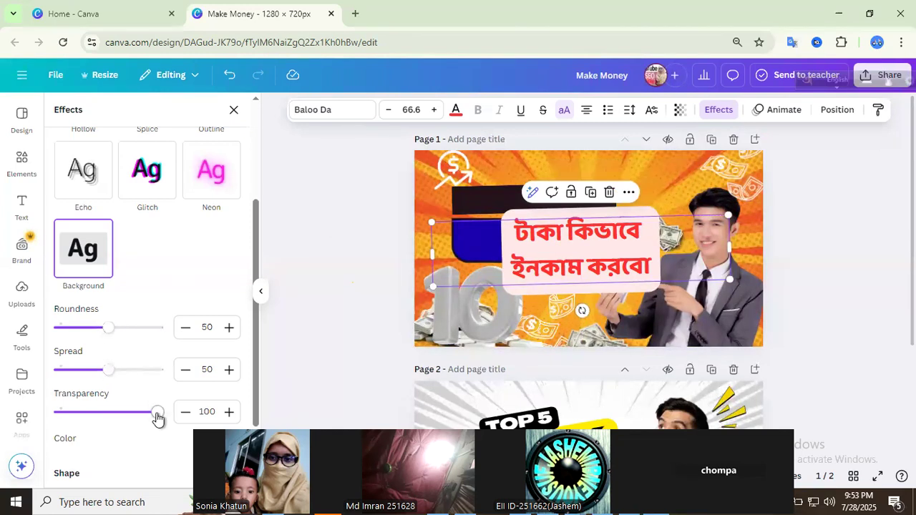
Step: Set the heading background's spread and roundness to 0, keeping its transparency at 100
mouse_move(157, 419)
left_mouse_down()
mouse_move(90, 419)
mouse_move(172, 425)
left_mouse_up()
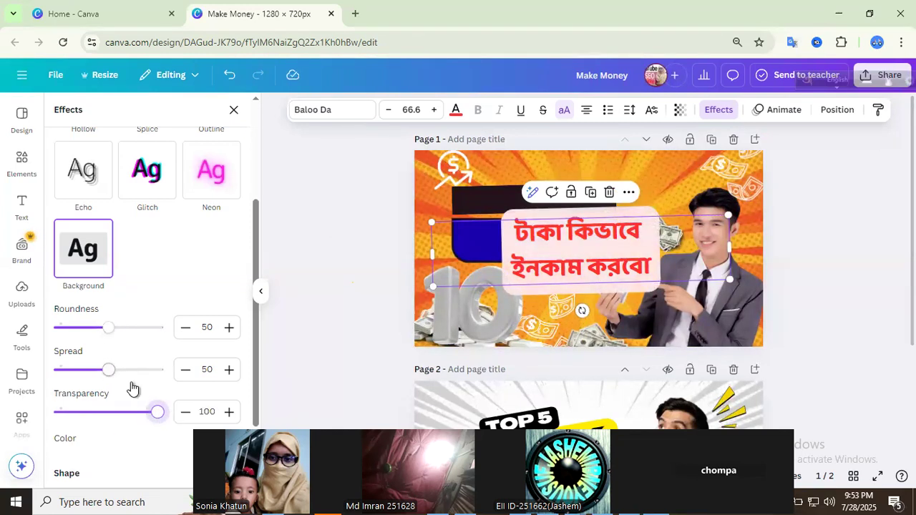
left_click_drag(108, 370, 52, 379)
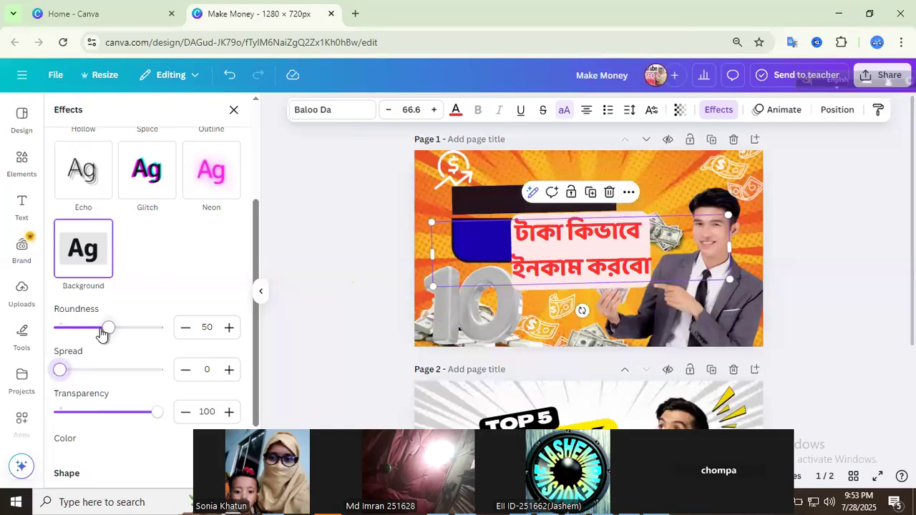
left_click_drag(105, 330, 21, 335)
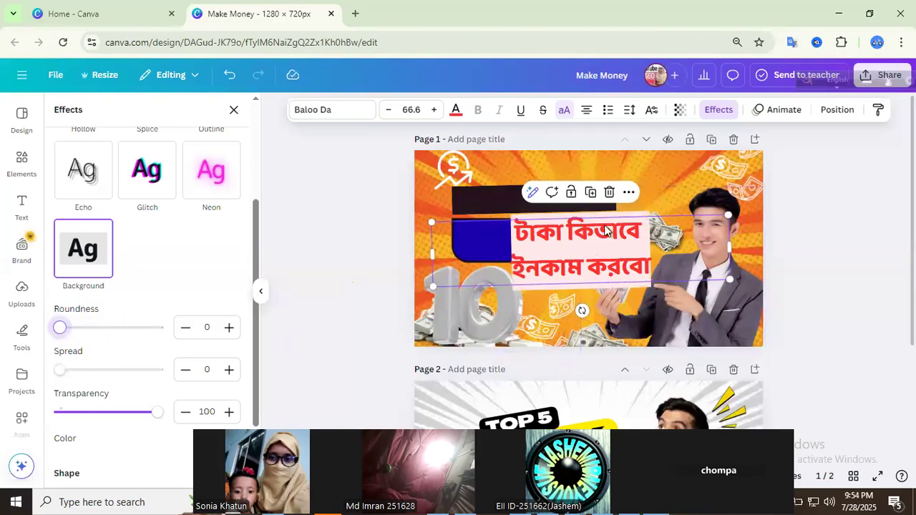
Step: Reduce the heading's line spacing to 0.96, and set its background's roundness to 28 and spread to 34
left_click(630, 111)
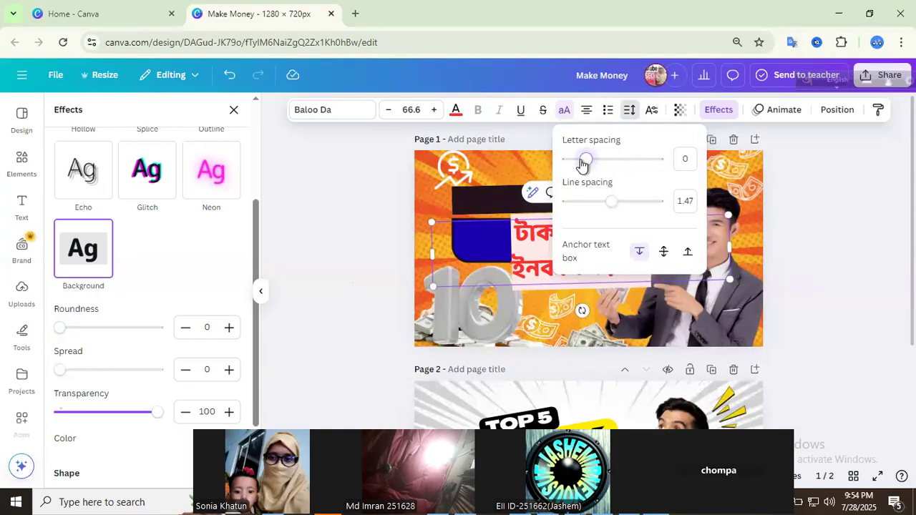
left_click_drag(575, 167, 590, 221)
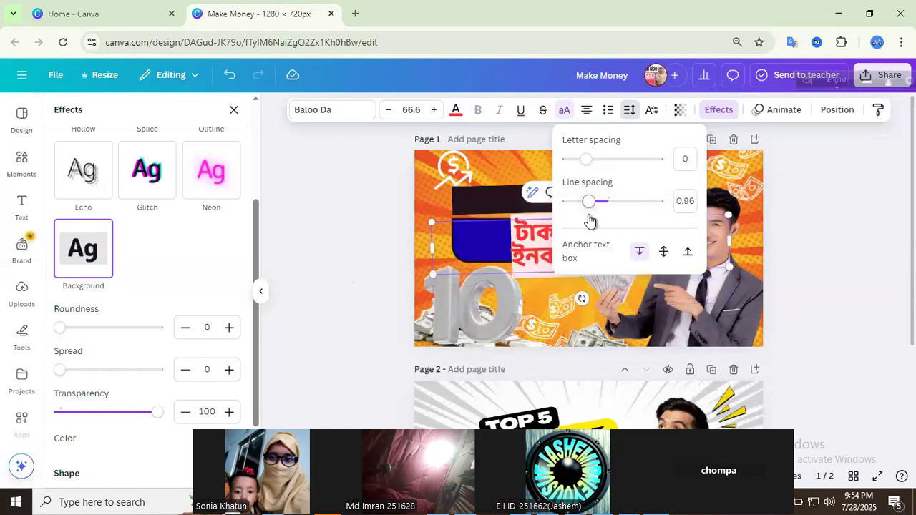
left_click_drag(60, 328, 84, 345)
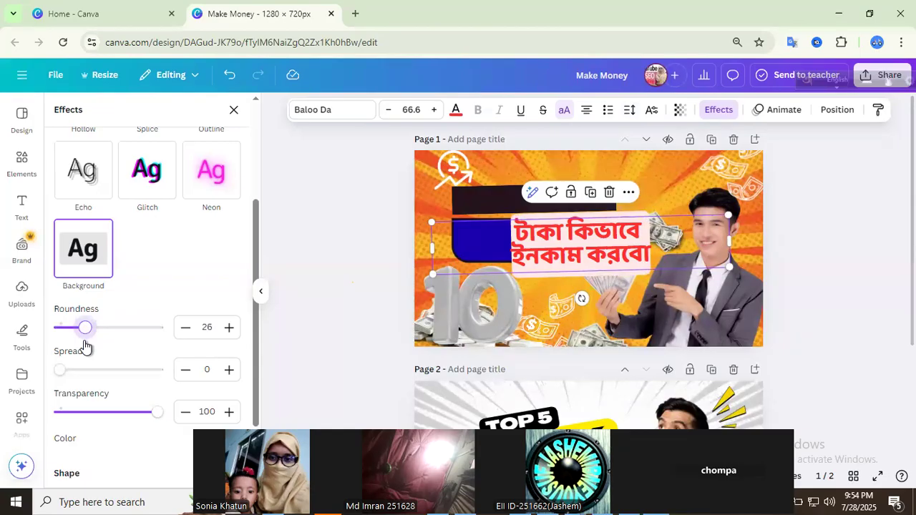
left_click_drag(72, 378, 93, 376)
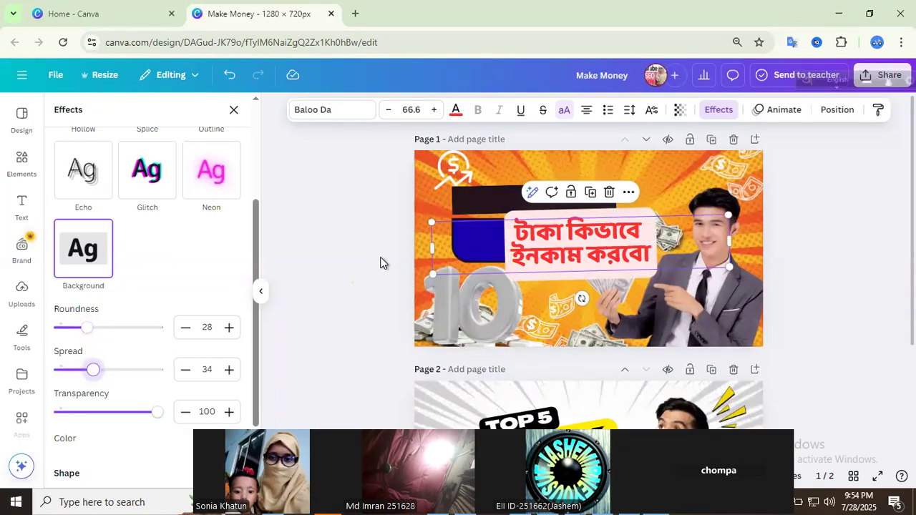
Step: Move the Bengali heading back over the dark and blue banners, above the number 10
left_click(719, 111)
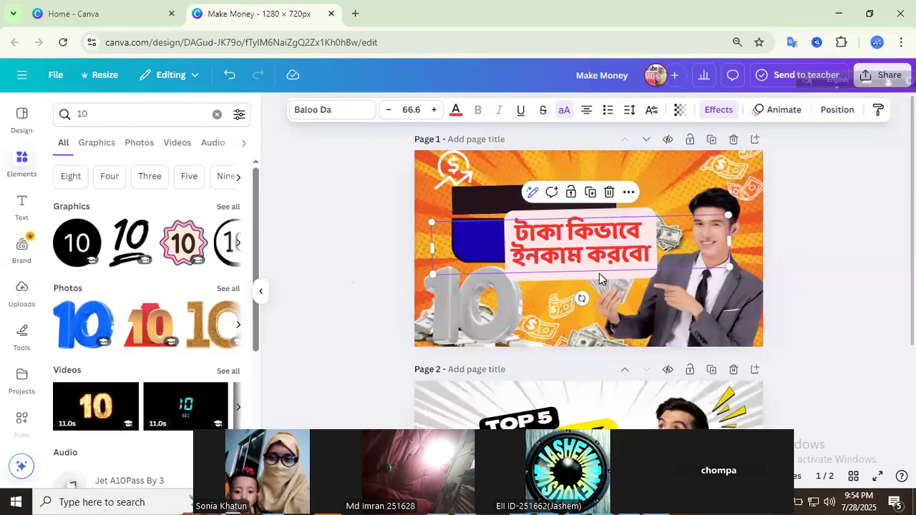
left_click(394, 230)
left_click_drag(589, 264, 532, 249)
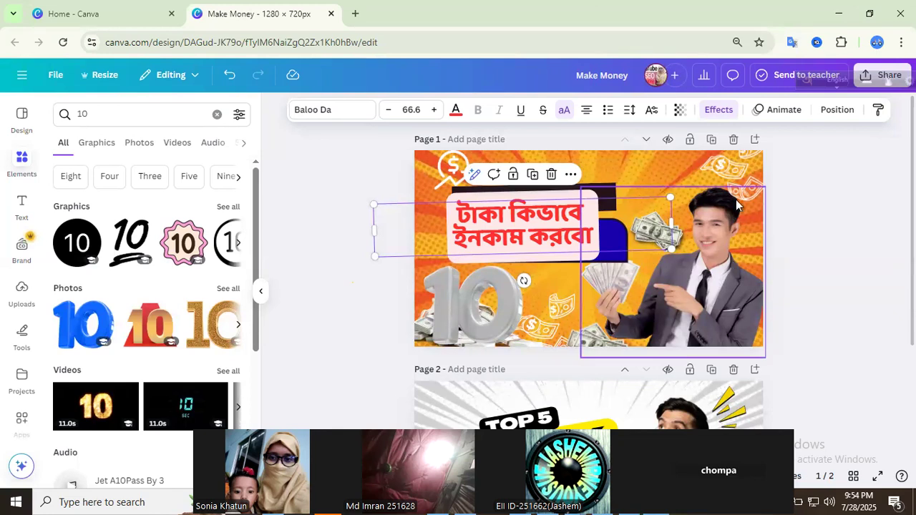
Step: Apply a Drop shadow to the photo of the man in the suit, looking through the other image tools and effects first
left_click(723, 300)
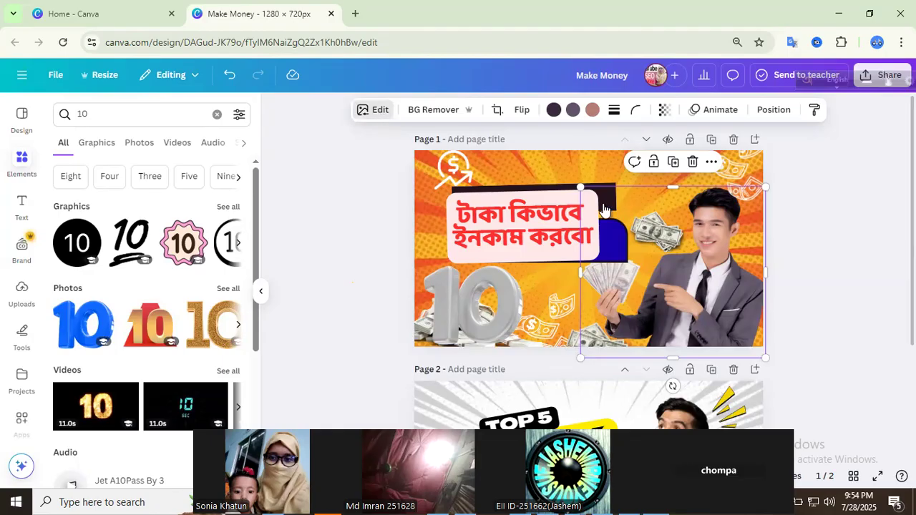
left_click(375, 109)
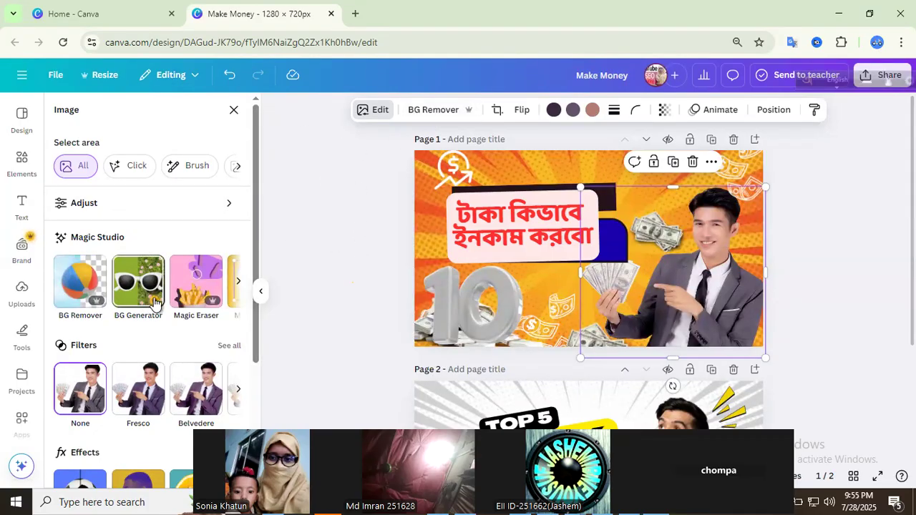
left_click(237, 283)
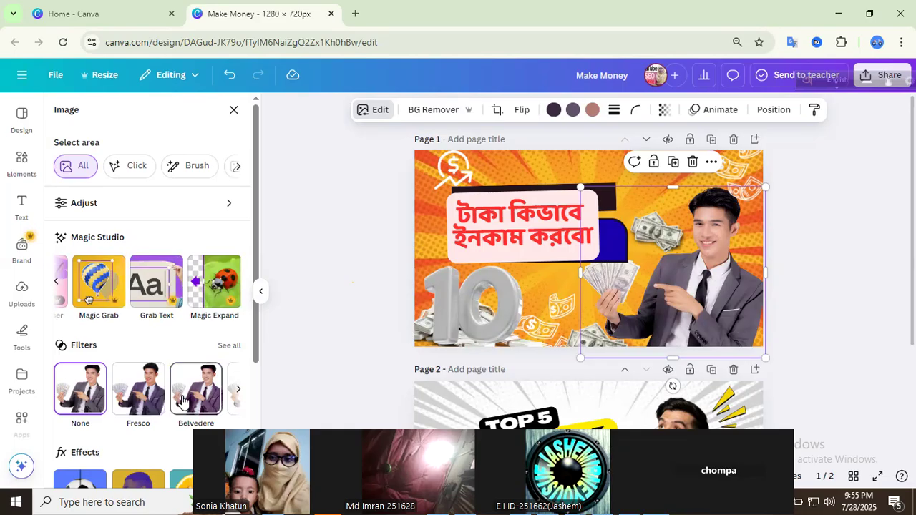
scroll(150, 409, "down", 3)
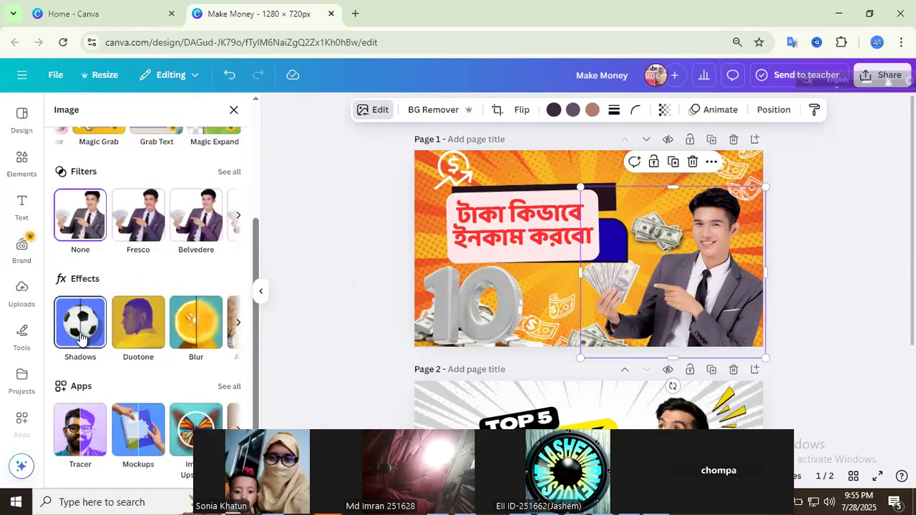
left_click(240, 326)
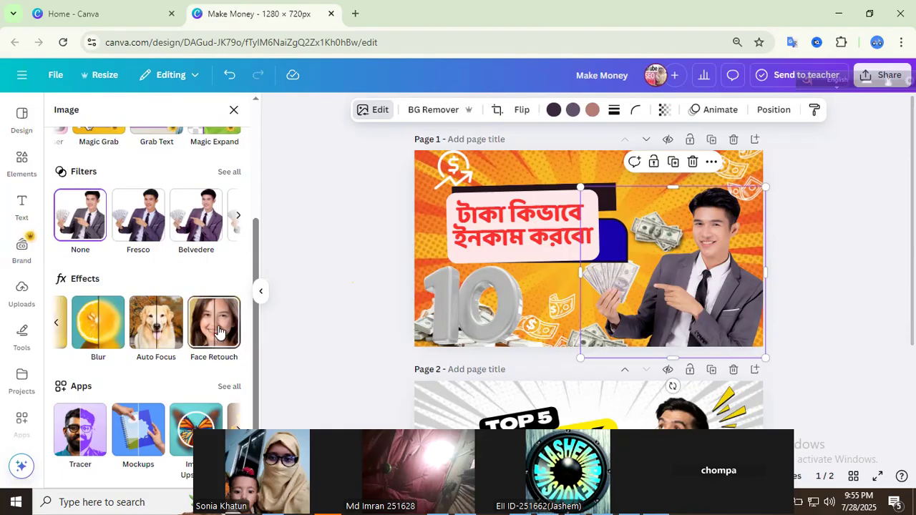
left_click(57, 326)
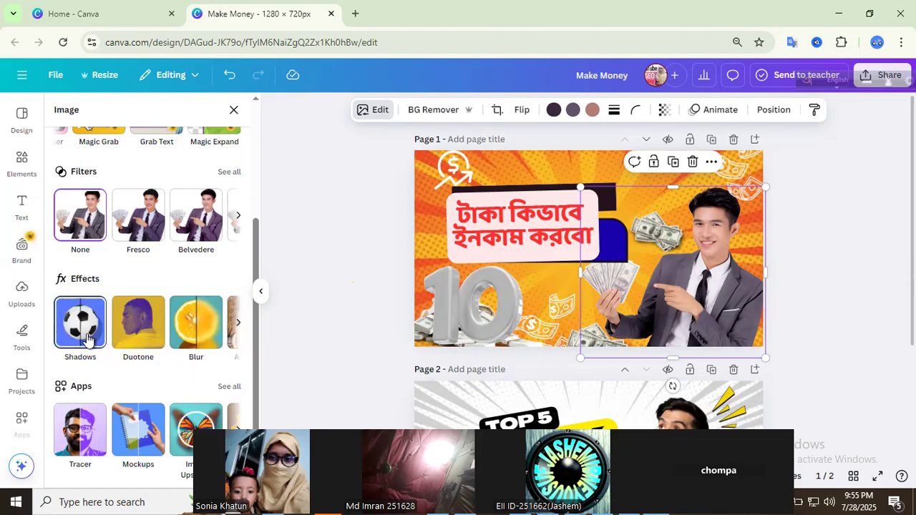
left_click(85, 338)
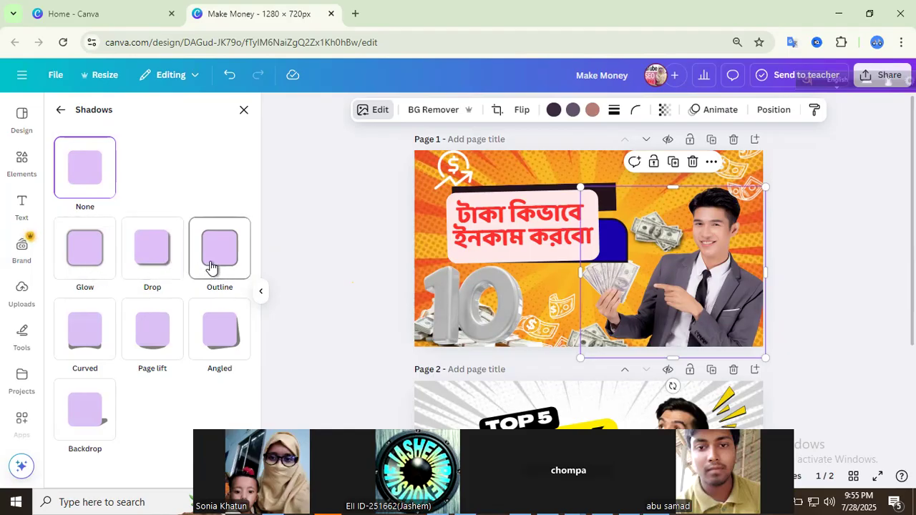
left_click(156, 266)
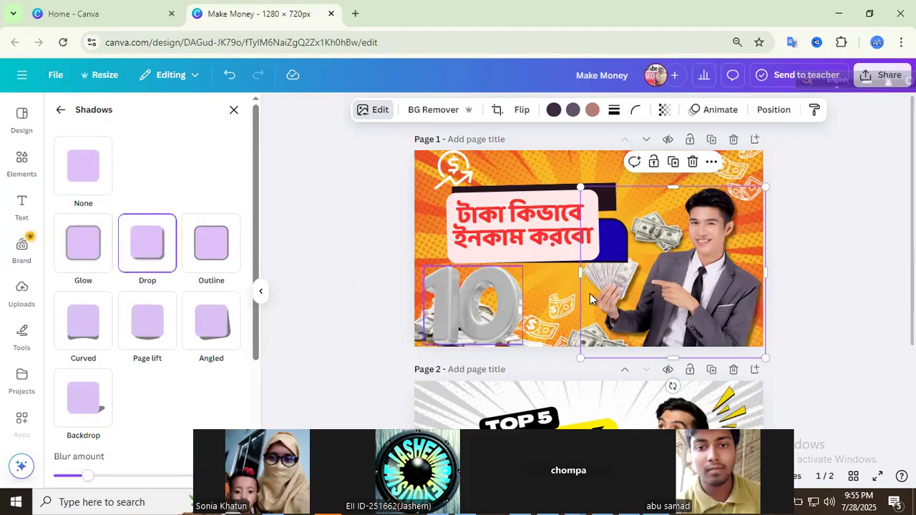
Step: Set the drop shadow's blur amount to 100, keeping it black, and enlarge the man's photo to span the page height
scroll(178, 364, "down", 3)
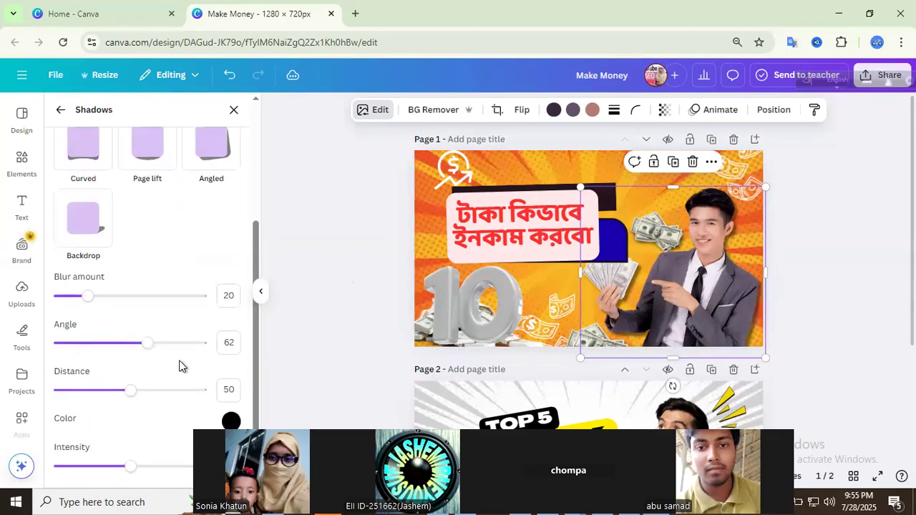
left_click(238, 423)
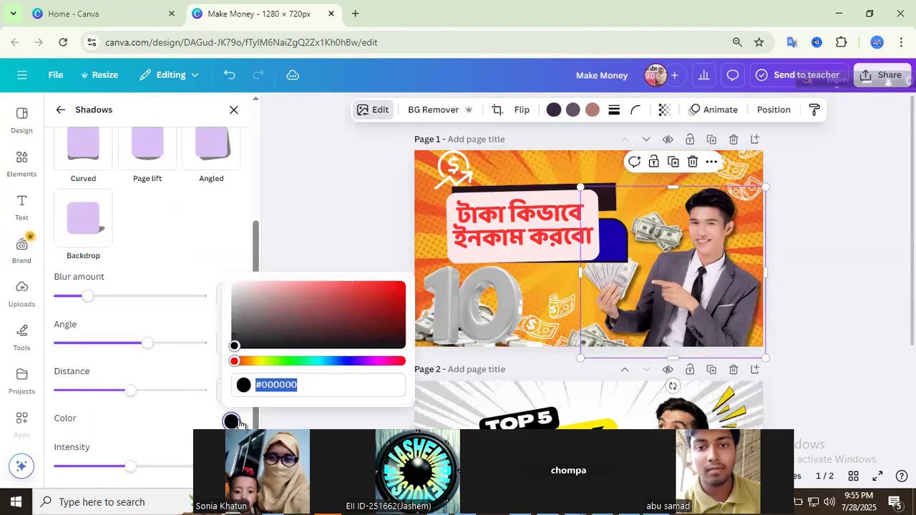
left_click(168, 407)
left_click_drag(87, 306, 222, 317)
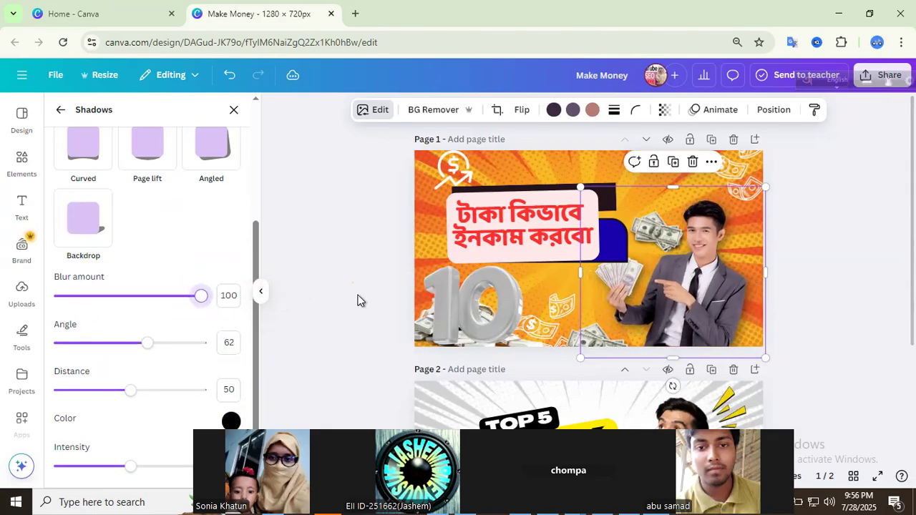
mouse_move(549, 156)
left_mouse_down()
mouse_move(528, 148)
mouse_move(532, 154)
left_mouse_up()
Step: Set the drop shadow's angle to 70 and distance to 63, and raise its intensity after trying stronger and weaker settings
mouse_move(150, 348)
left_mouse_down()
mouse_move(210, 354)
mouse_move(104, 354)
mouse_move(160, 360)
left_mouse_up()
left_click_drag(129, 392, 148, 415)
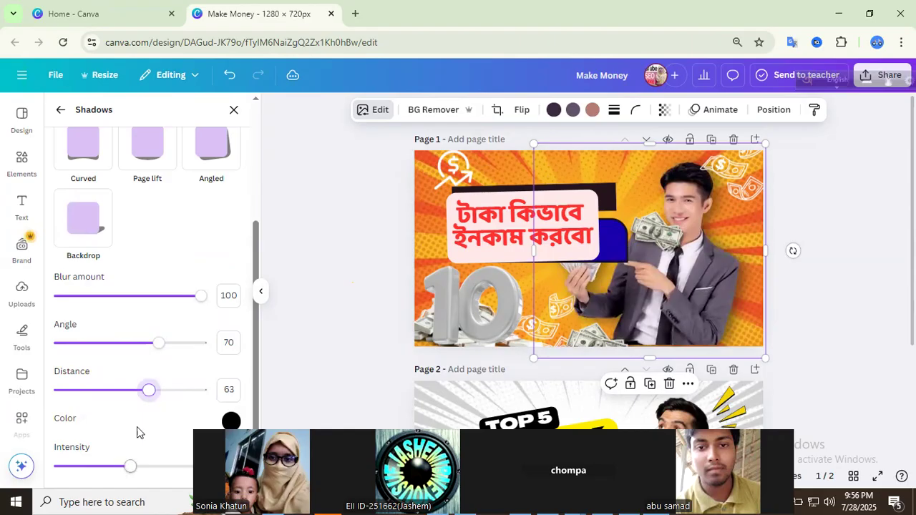
left_click_drag(134, 466, 188, 466)
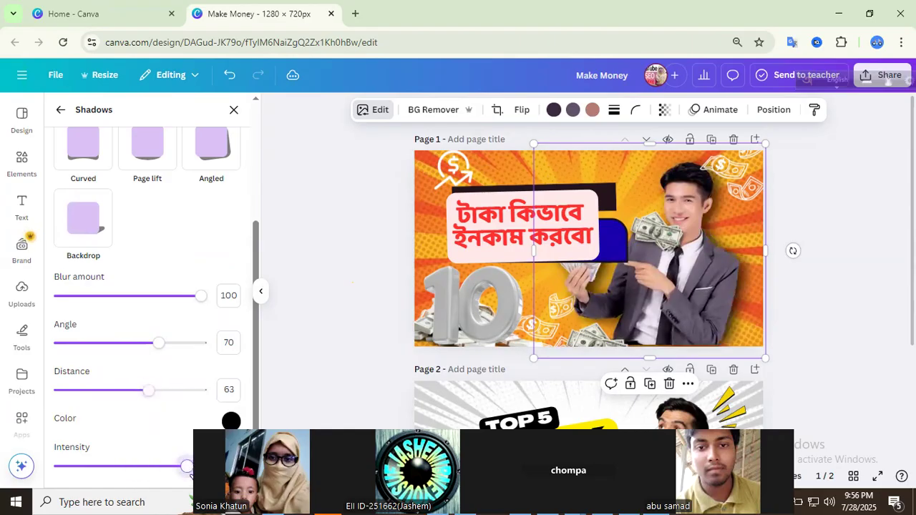
left_click_drag(189, 469, 100, 474)
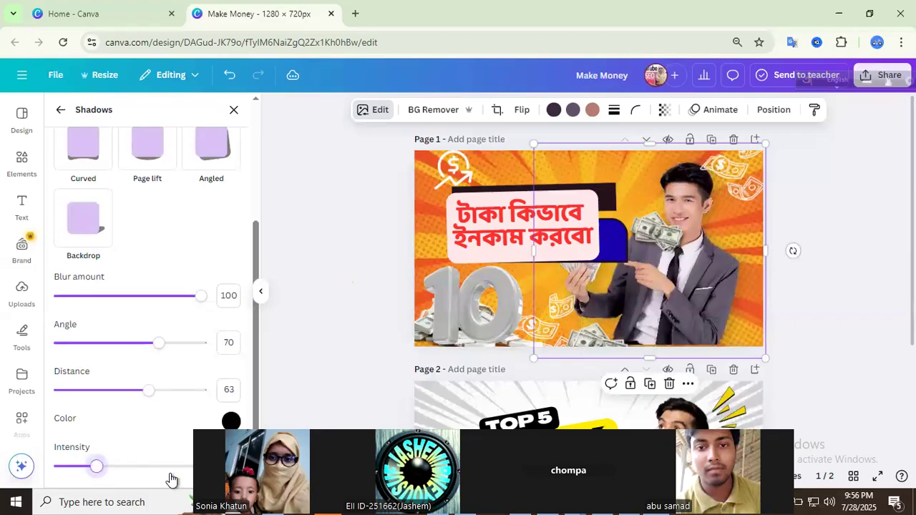
left_click(169, 469)
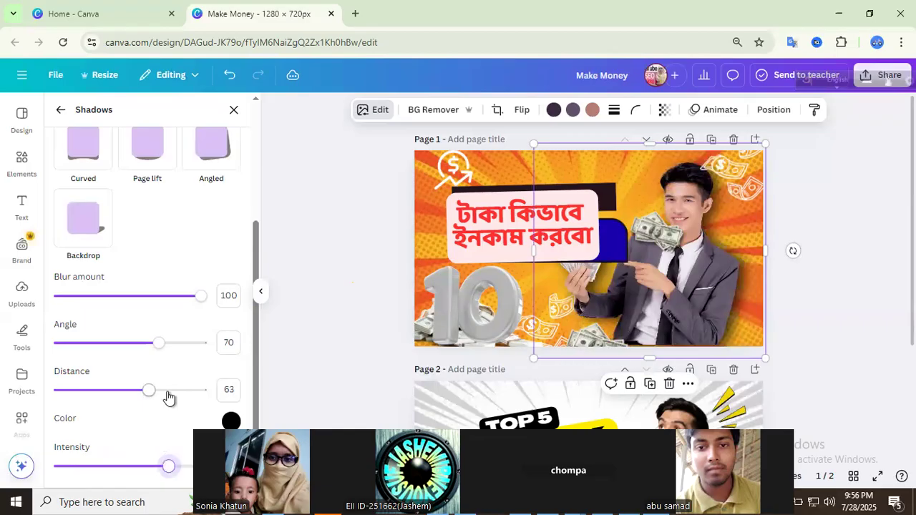
Step: Replace the Drop shadow on the man's photo with the Glow shadow style
scroll(150, 343, "up", 3)
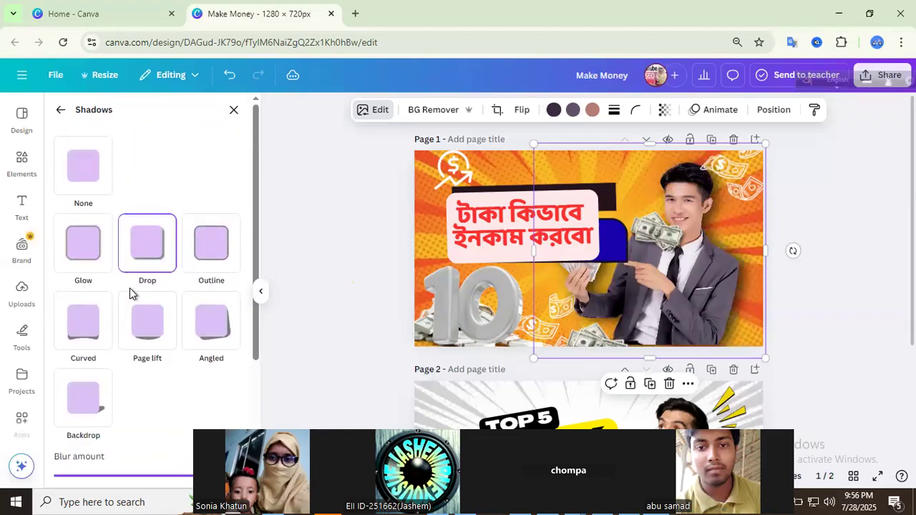
left_click(83, 259)
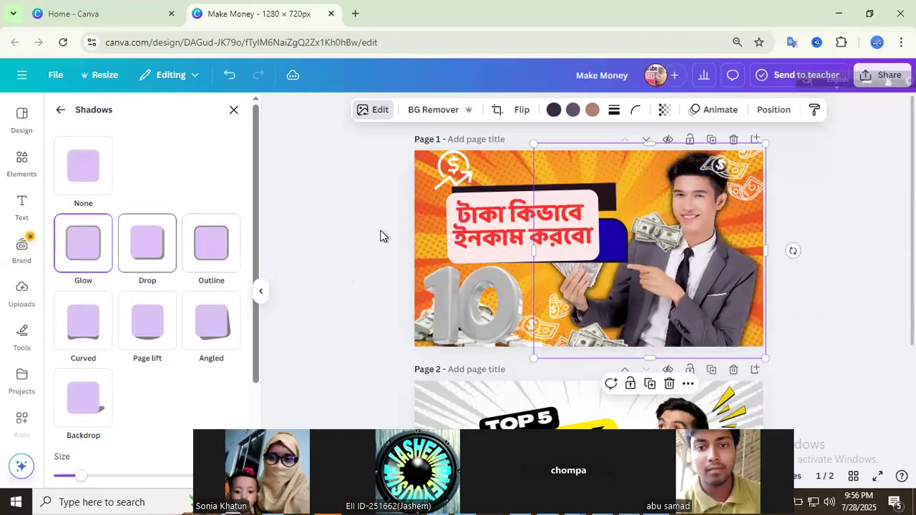
Step: Set the Glow shadow on the man's photo to size 90 and blur amount 100
scroll(161, 294, "down", 2)
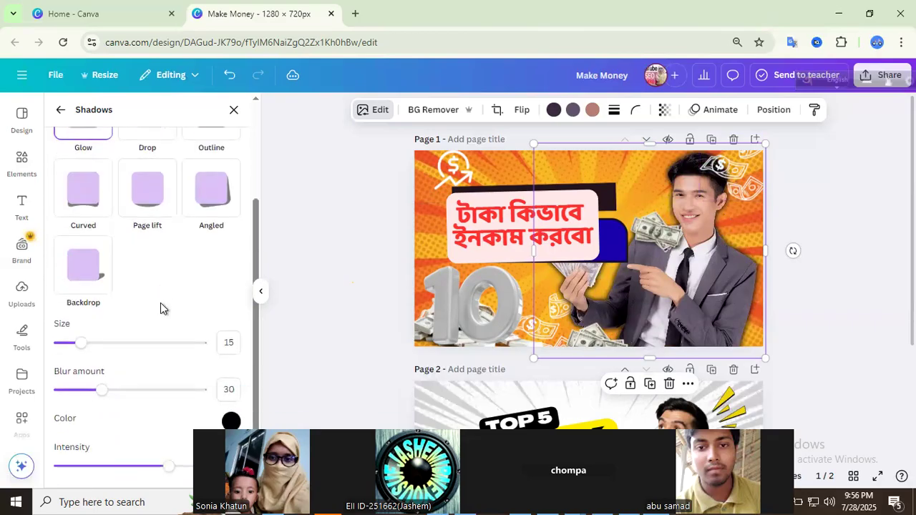
left_click_drag(105, 393, 211, 390)
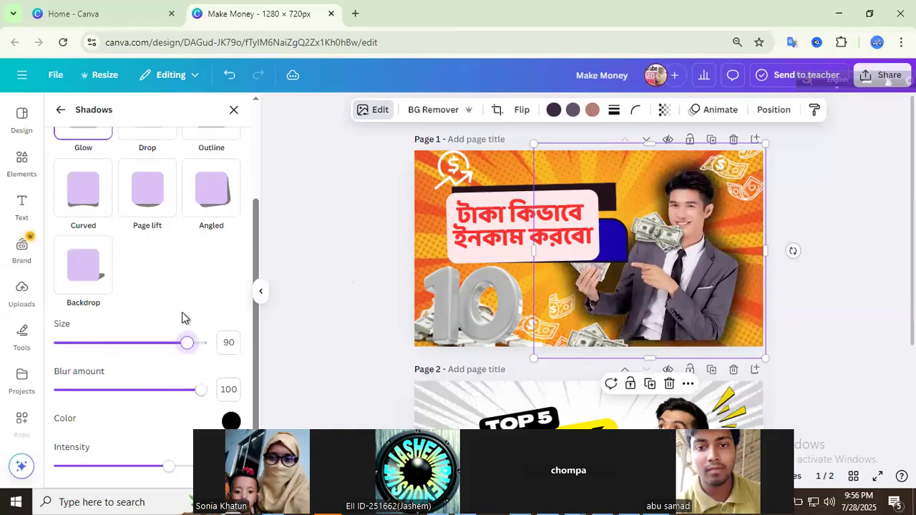
Step: Switch the man's photo to the Outline shadow style and set its size to 8, trying a thicker outline first
scroll(182, 318, "up", 2)
left_click(218, 258)
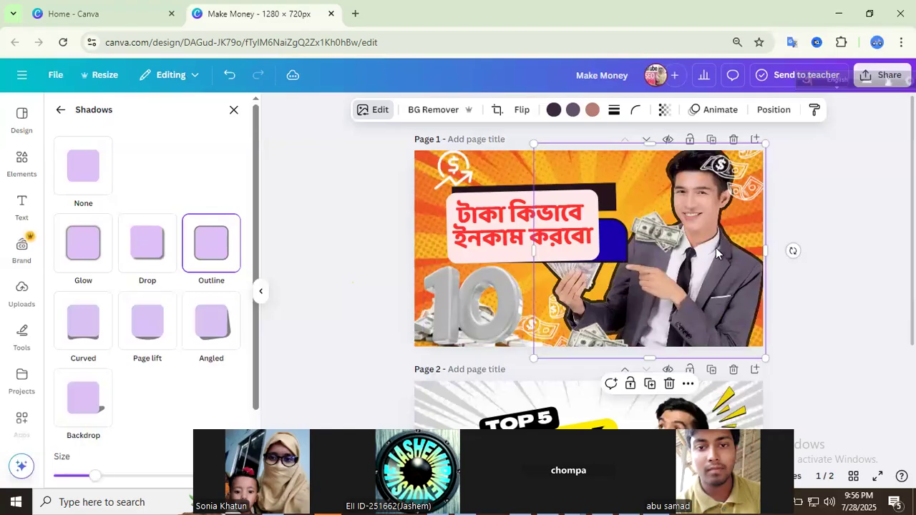
scroll(213, 287, "down", 2)
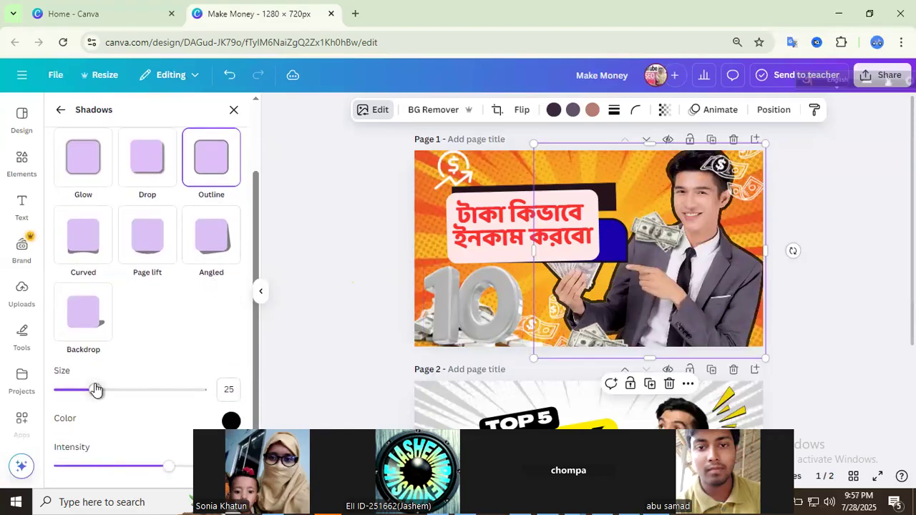
left_click_drag(95, 389, 158, 399)
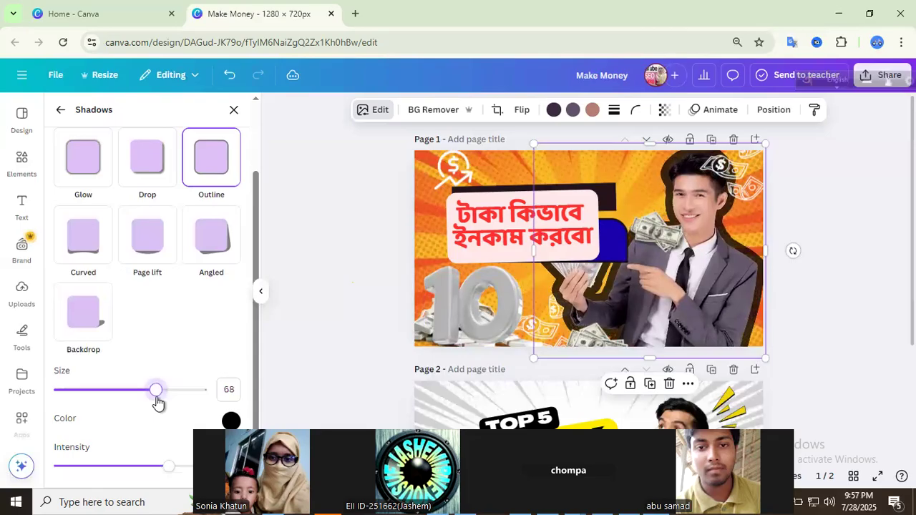
left_click_drag(93, 401, 71, 391)
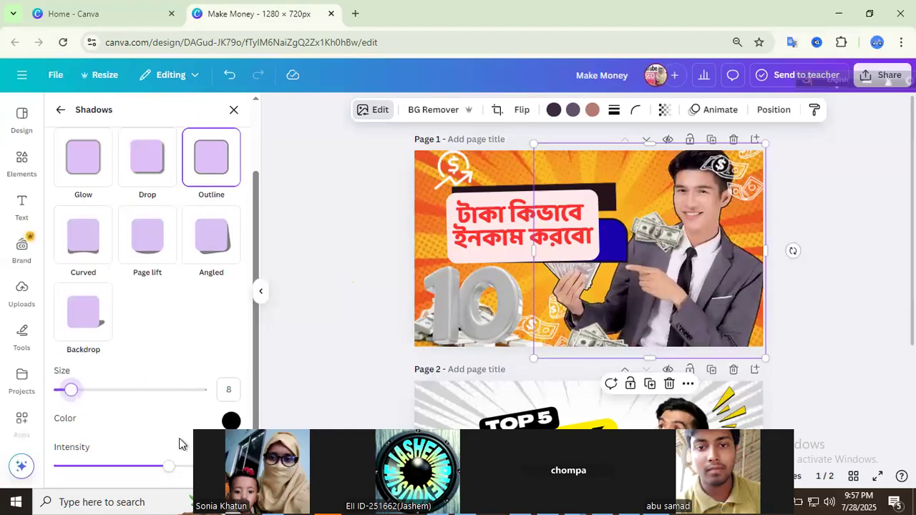
Step: Set the photo outline's color to #F0E9E9 and raise its intensity after trying weaker settings
left_click(230, 422)
left_click(239, 288)
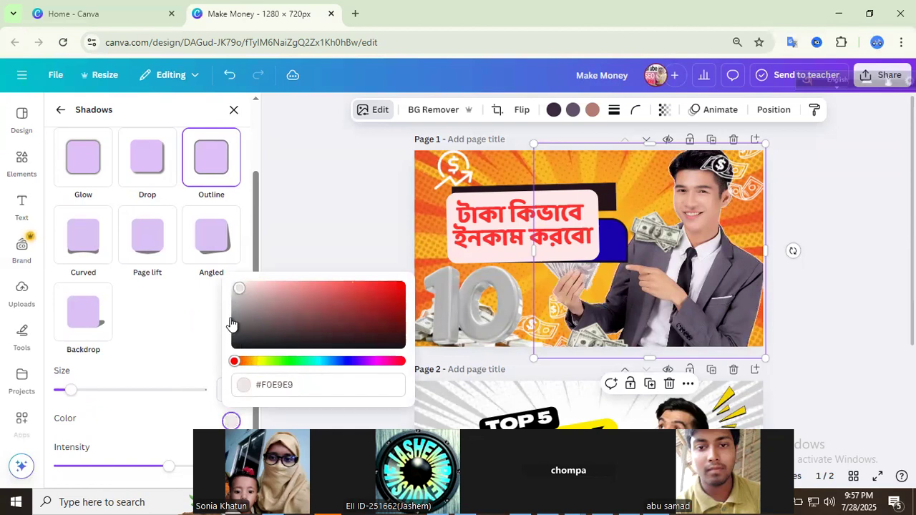
left_click(179, 359)
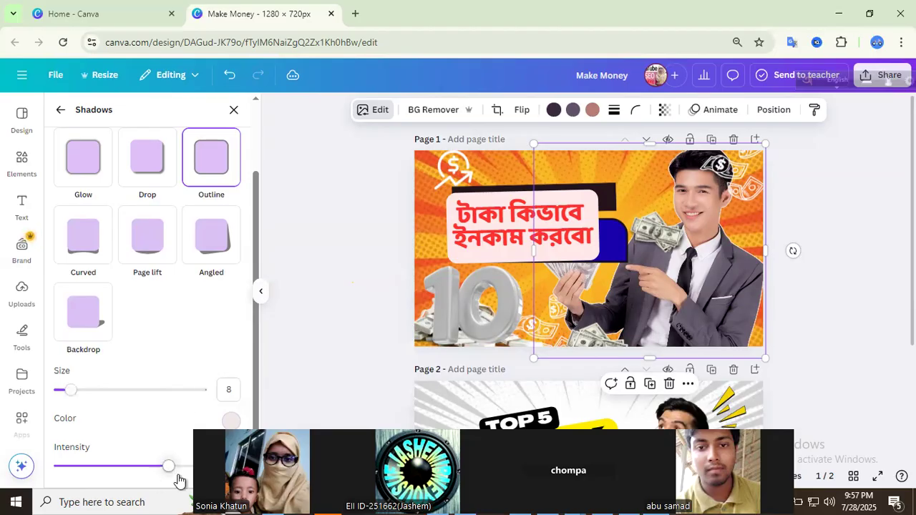
left_click_drag(168, 467, 189, 467)
left_click_drag(67, 479, 119, 477)
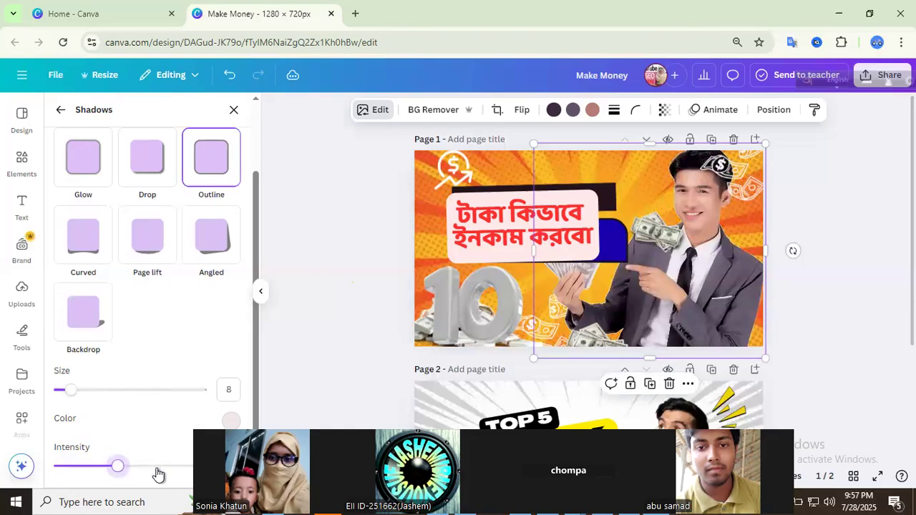
left_click_drag(191, 473, 200, 472)
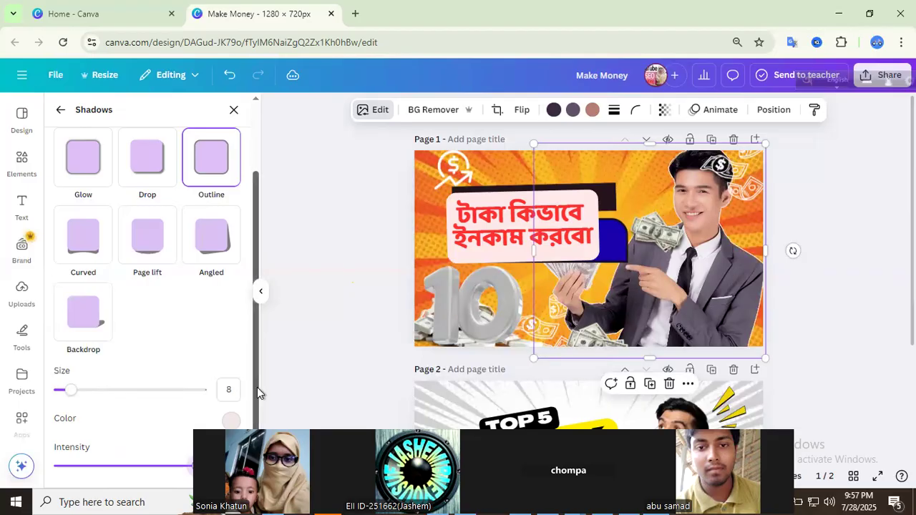
Step: Search the elements library for "road" in place of the previous search
scroll(258, 387, "up", 3)
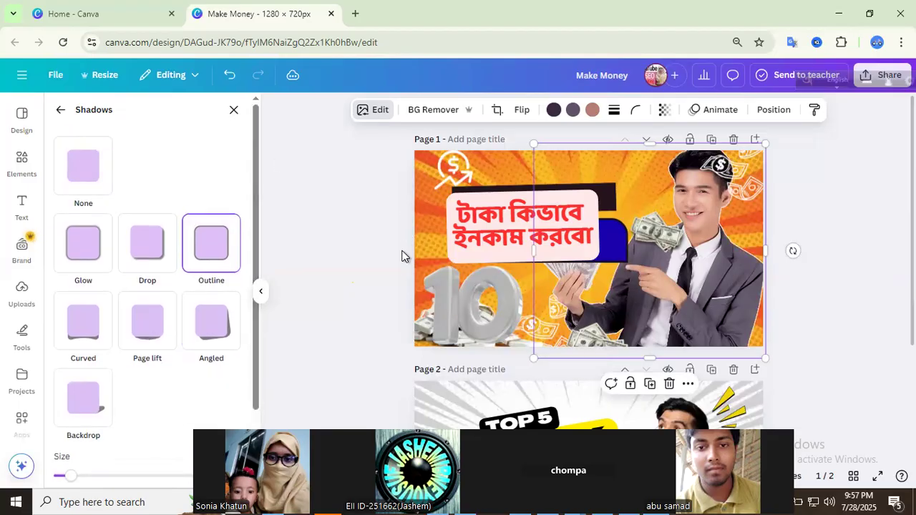
left_click(39, 167)
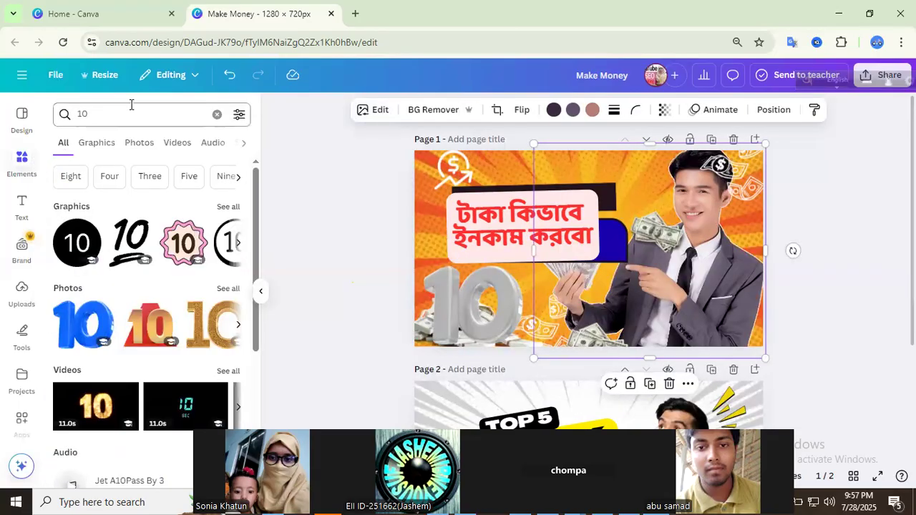
left_click(217, 115)
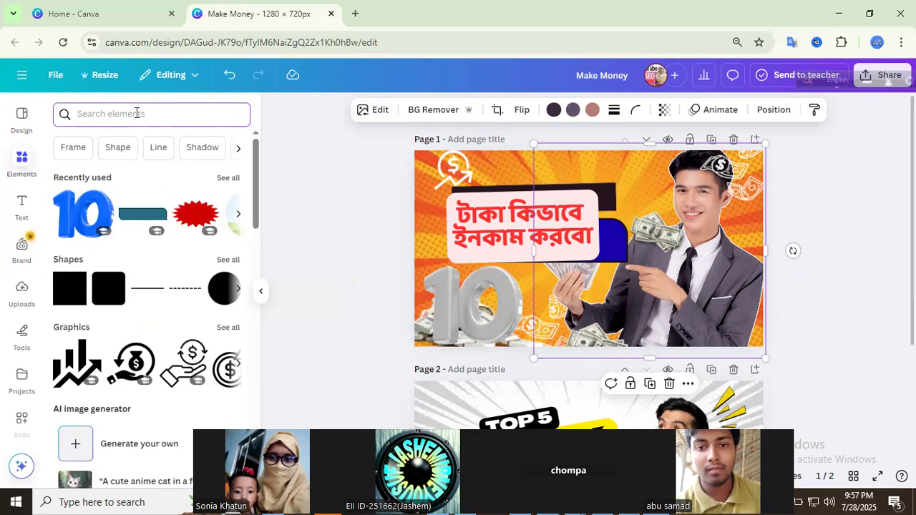
type("r")
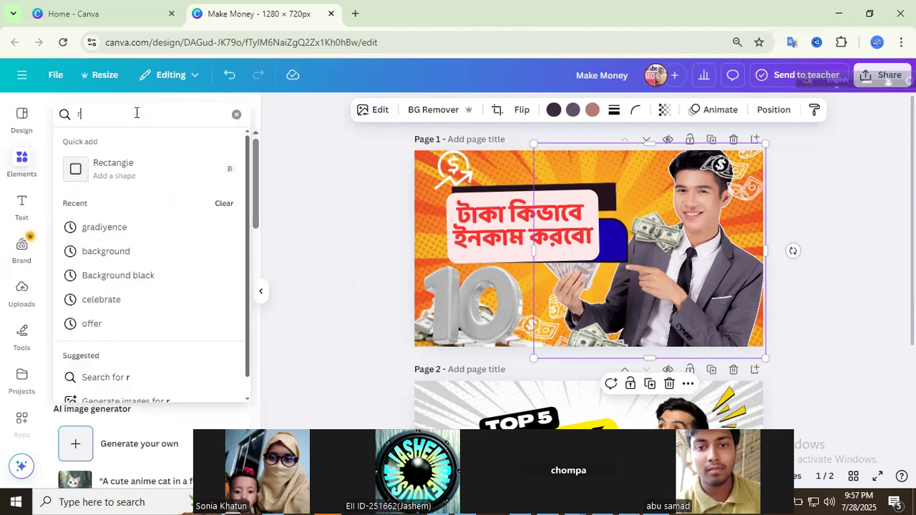
type("oad")
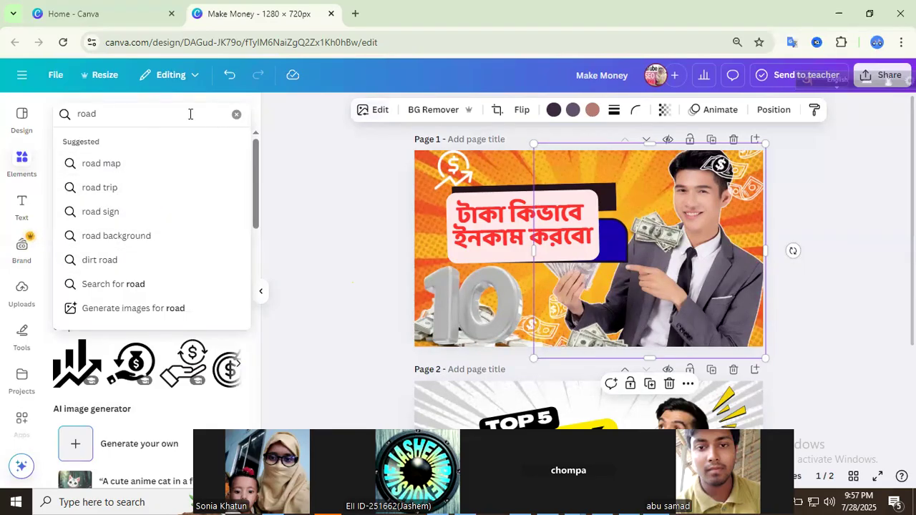
key("Return")
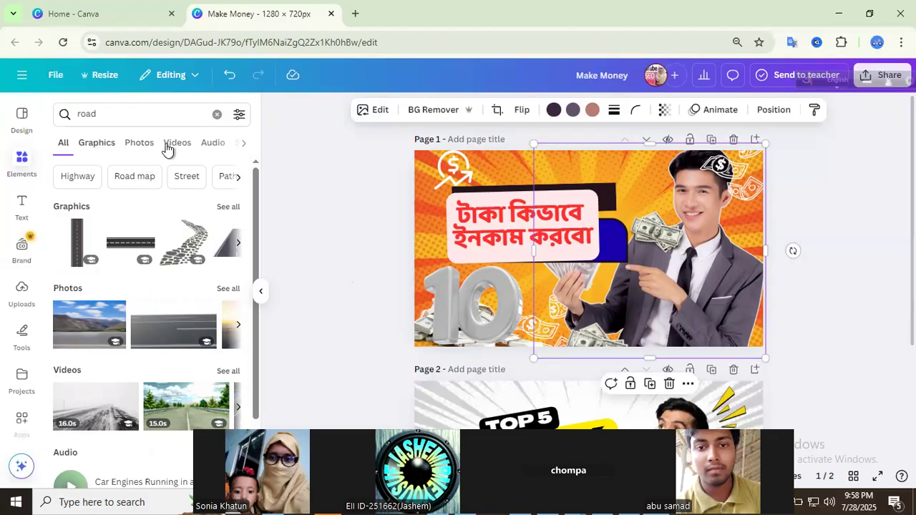
Step: Look through the chart, shape, graphic and photo results for a suitable road image
left_click(243, 145)
left_click(243, 147)
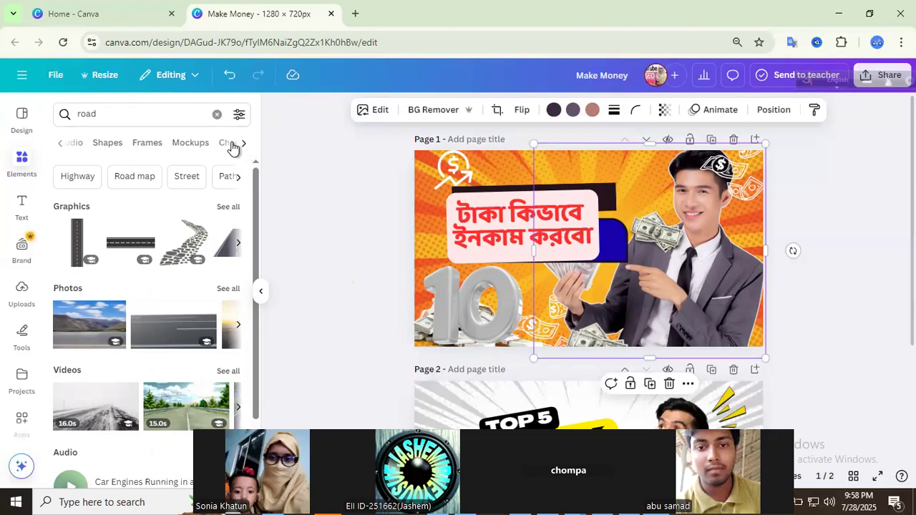
left_click(229, 146)
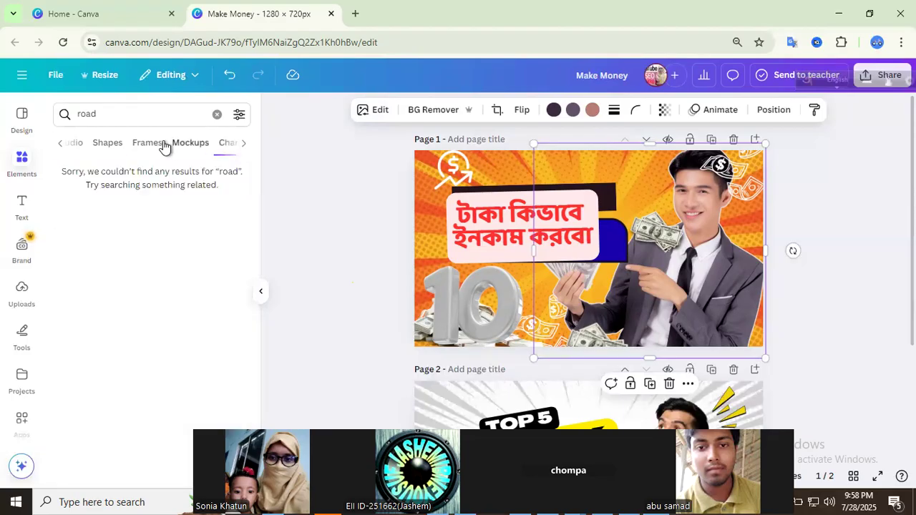
left_click(100, 146)
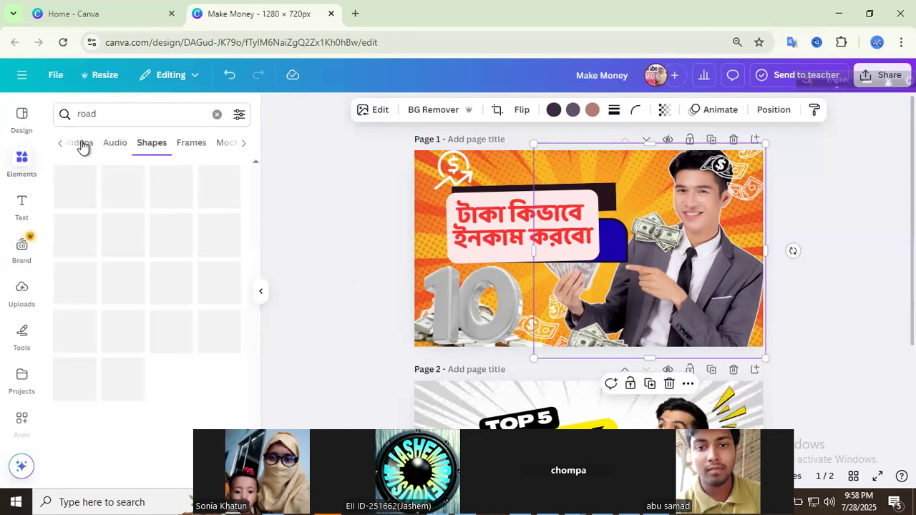
left_click(83, 146)
left_click(105, 146)
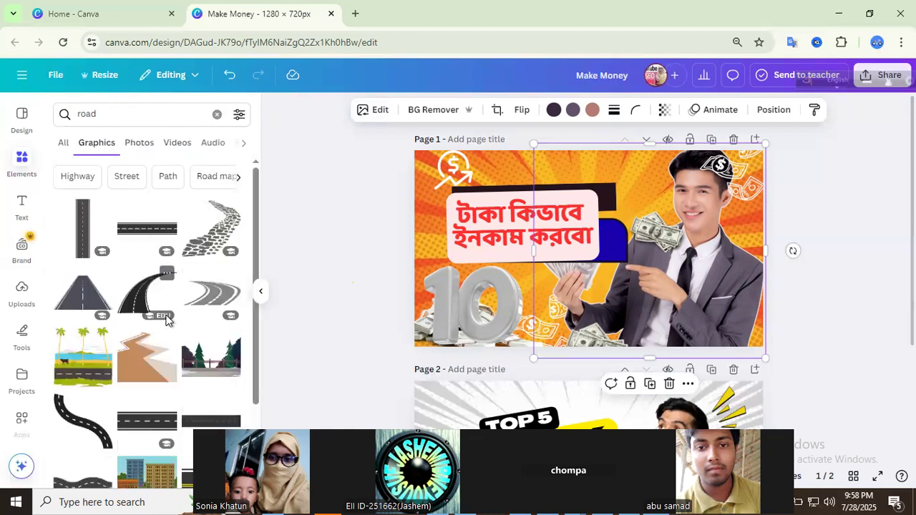
left_click(138, 145)
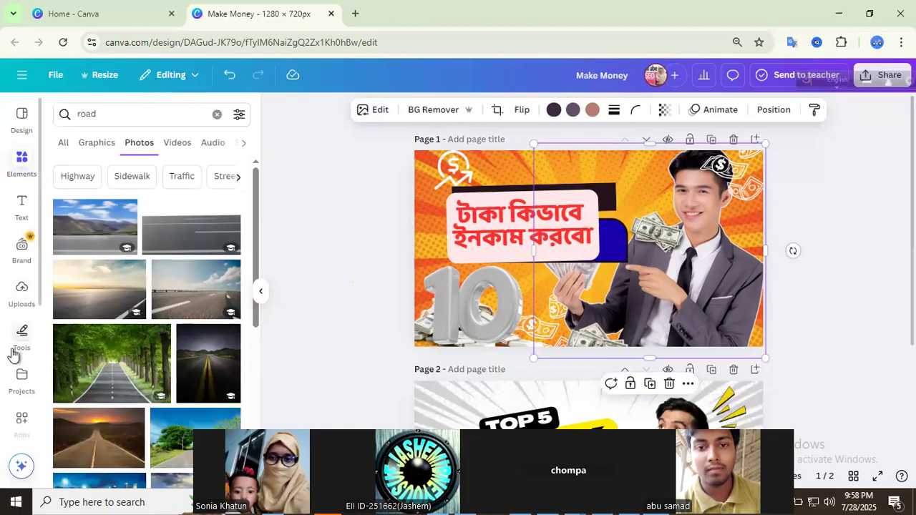
scroll(18, 351, "down", 3)
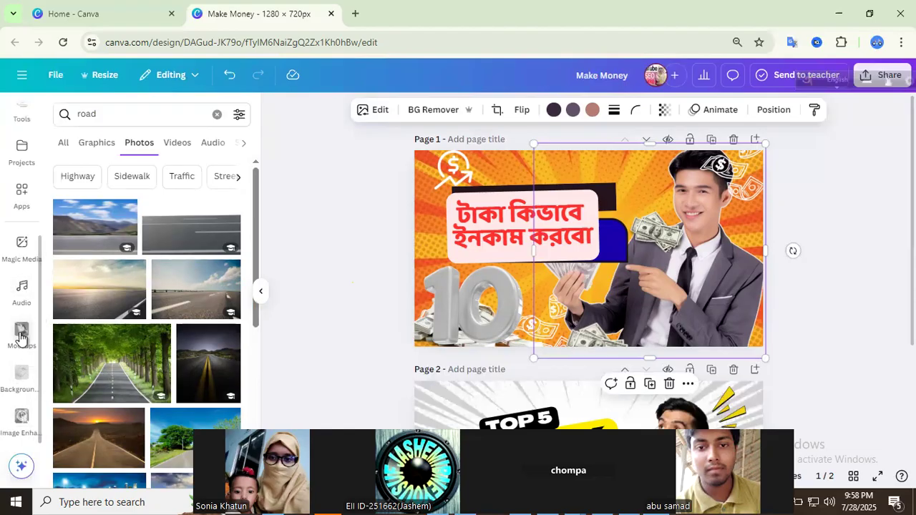
Step: Add the photo of the tree-lined road to page 1 and move it over the thumbnail's center
left_click(119, 377)
left_click_drag(621, 288, 558, 298)
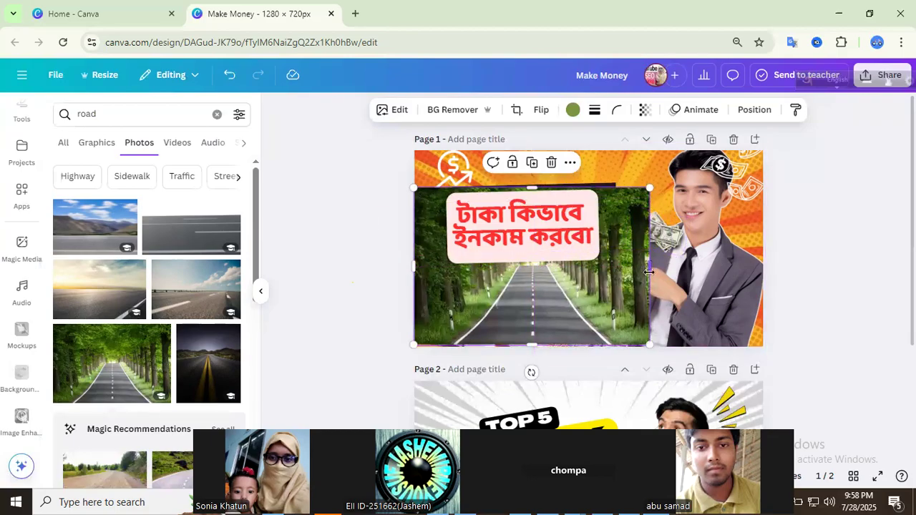
left_click_drag(558, 310, 590, 301)
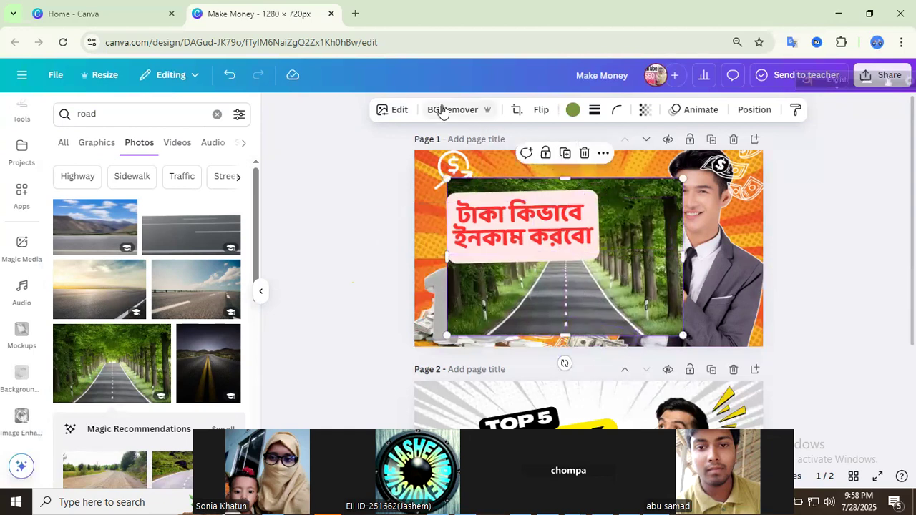
Step: Try flipping the road photo horizontally and vertically
left_click(540, 110)
left_click(545, 142)
left_click(544, 143)
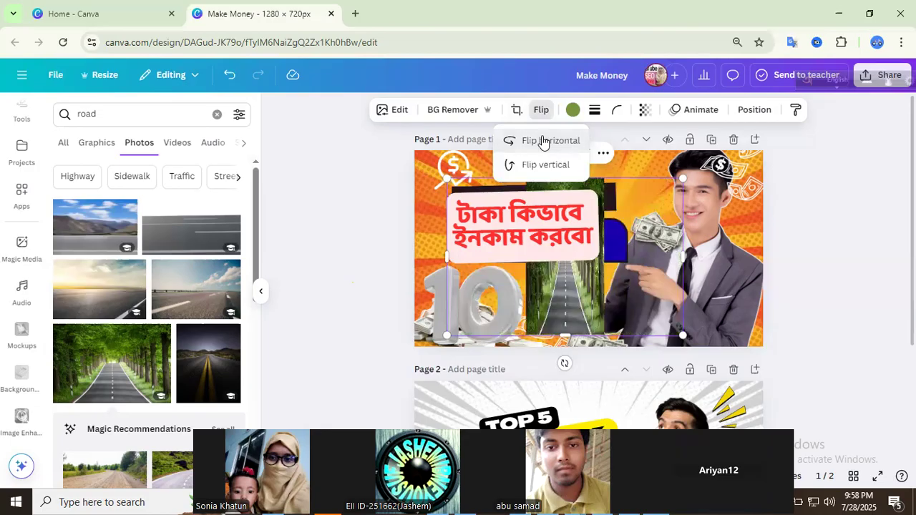
left_click(542, 172)
left_click(542, 174)
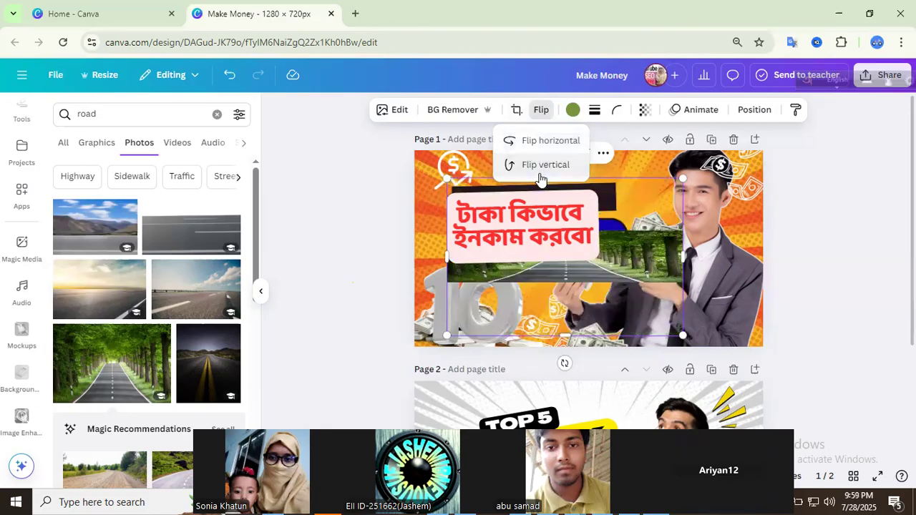
Step: Crop the road photo freeform along its right and bottom edges and rotate the image inside the crop to -31.8
left_click(516, 109)
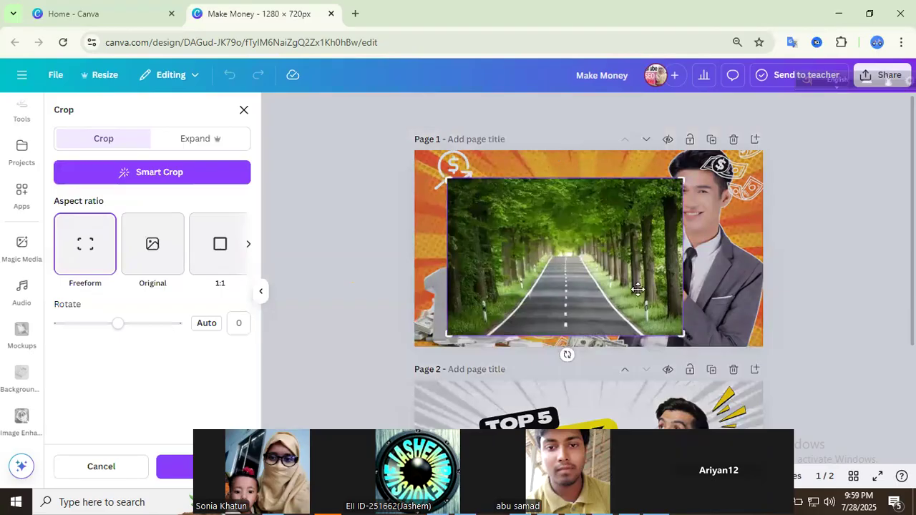
left_click_drag(679, 338, 630, 329)
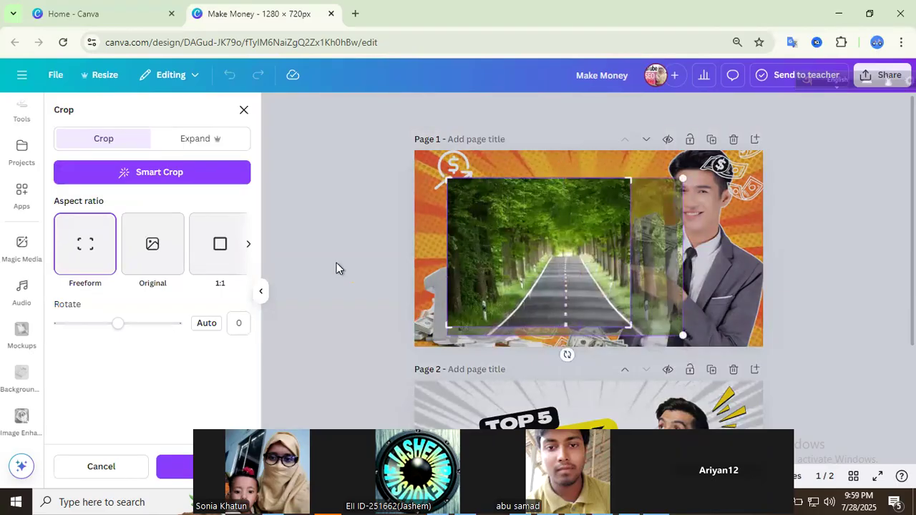
left_click(247, 247)
mouse_move(114, 329)
left_mouse_down()
mouse_move(135, 336)
mouse_move(101, 335)
left_mouse_up()
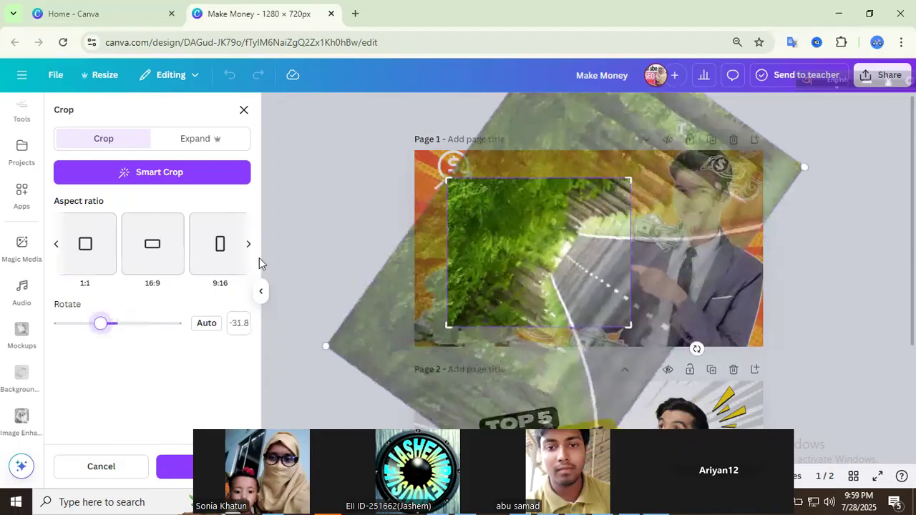
left_click(321, 125)
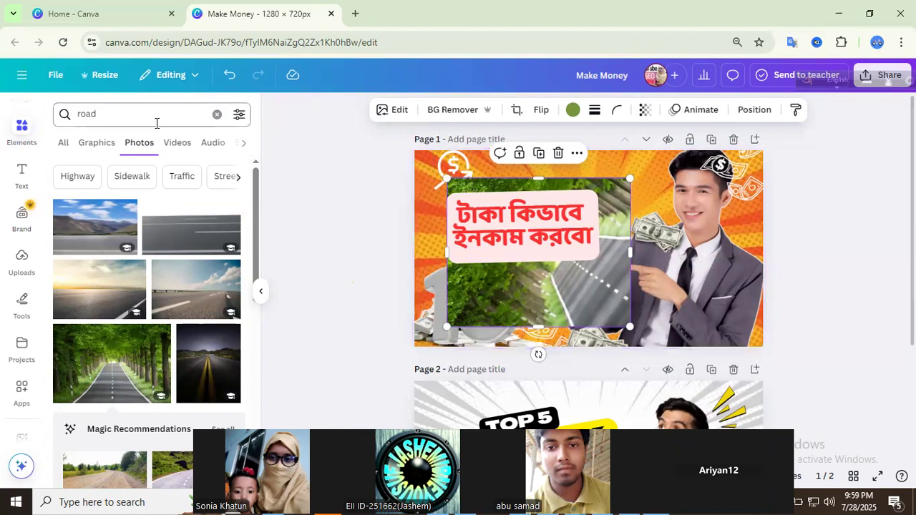
Step: Undo the road photo's crop, moves and insertion and the Outline shadow edits, back to the man's Glow shadow
left_click(230, 75)
left_click(229, 76)
left_click(229, 75)
left_click(229, 75)
left_click(221, 83)
left_click(221, 83)
left_click(221, 83)
left_click(221, 83)
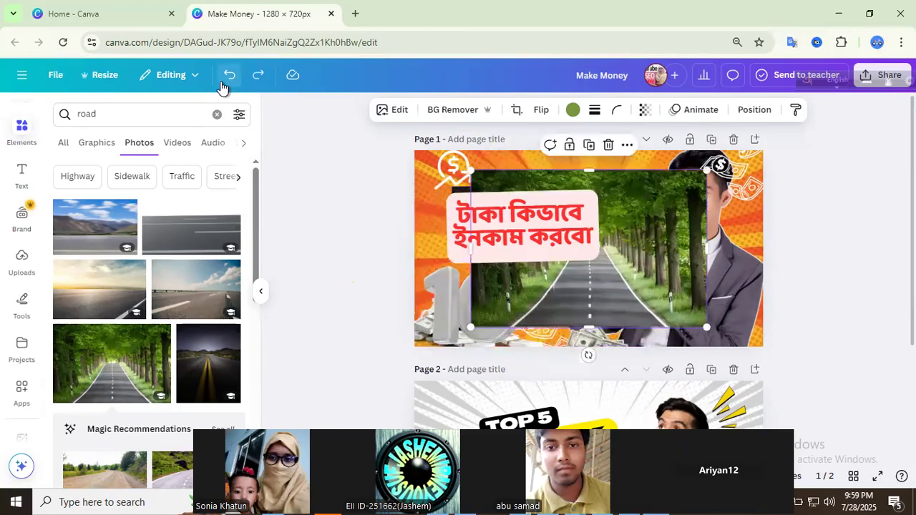
left_click(222, 83)
left_click(221, 83)
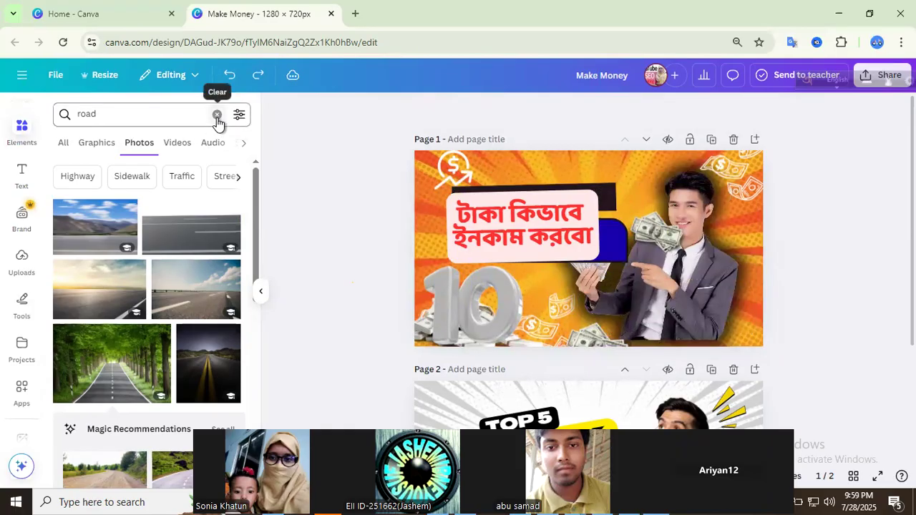
Step: Clear the road search and review the page 1 and page 2 thumbnails
left_click(219, 115)
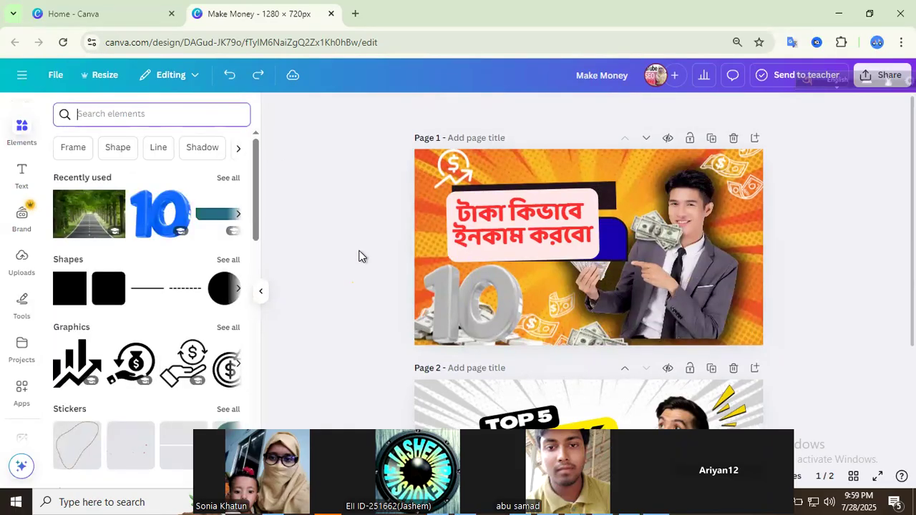
scroll(360, 255, "down", 2)
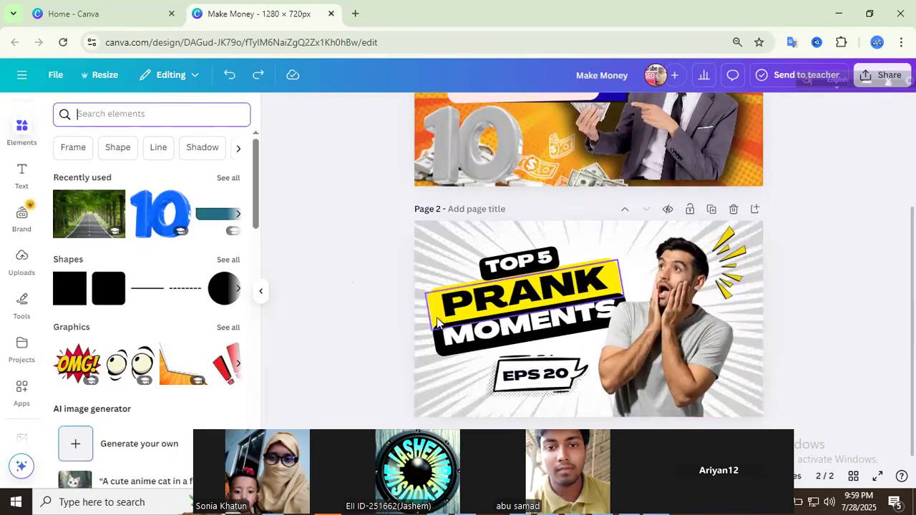
left_click_drag(638, 341, 620, 351)
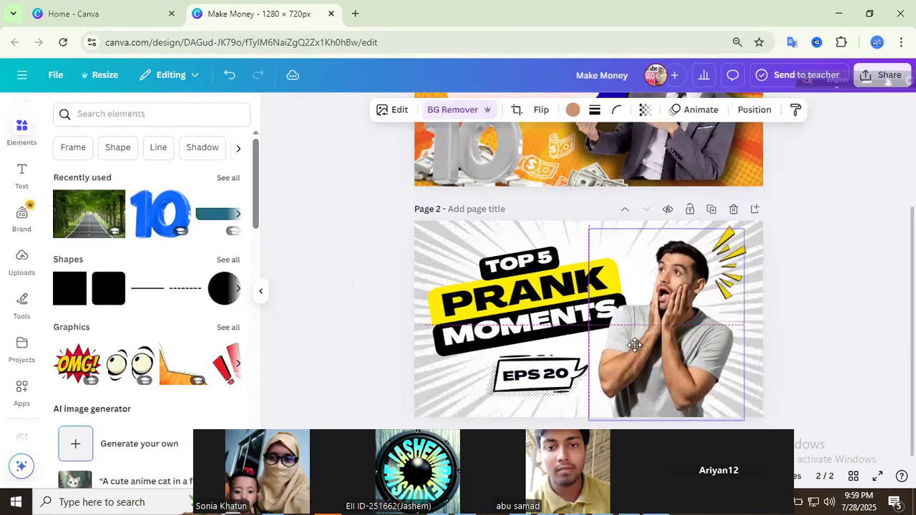
left_click(372, 323)
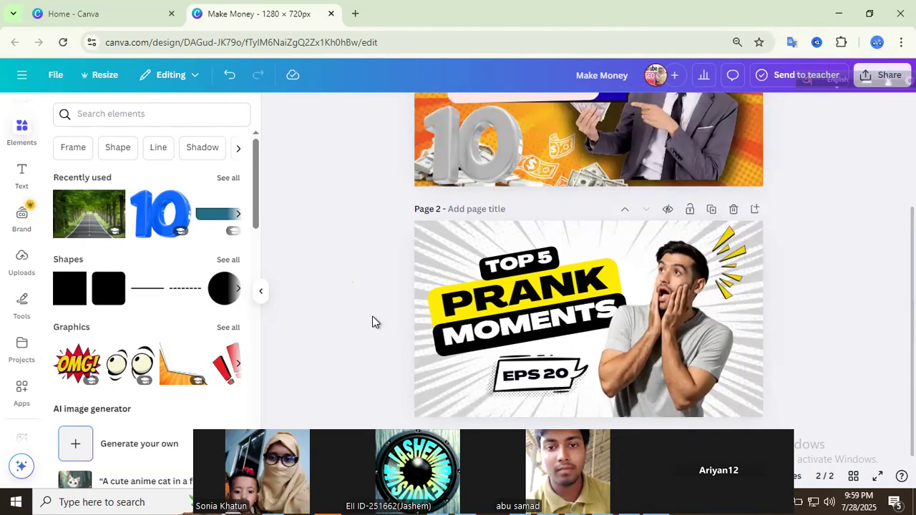
scroll(555, 285, "up", 3)
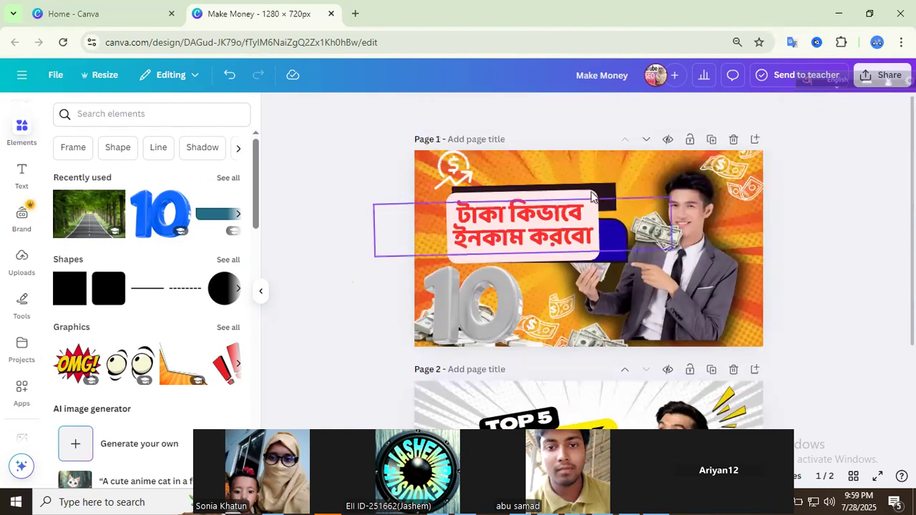
scroll(394, 298, "down", 3)
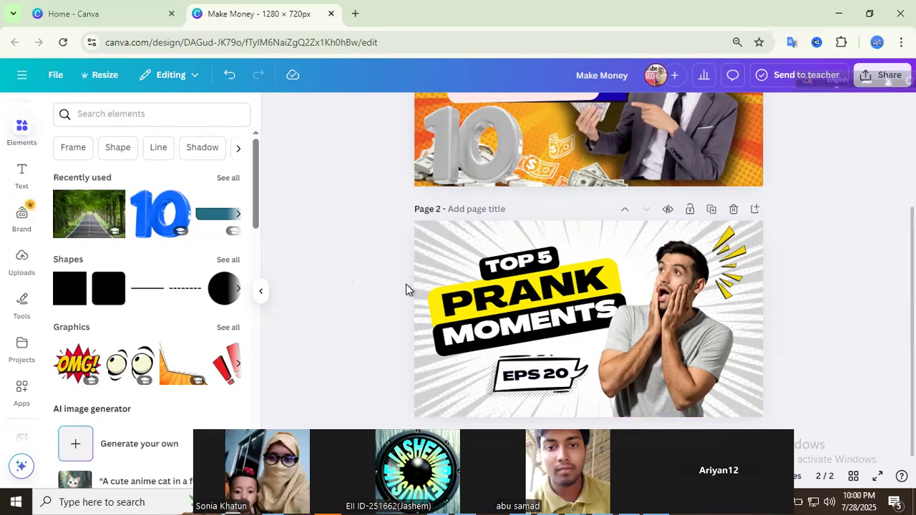
scroll(326, 269, "up", 3)
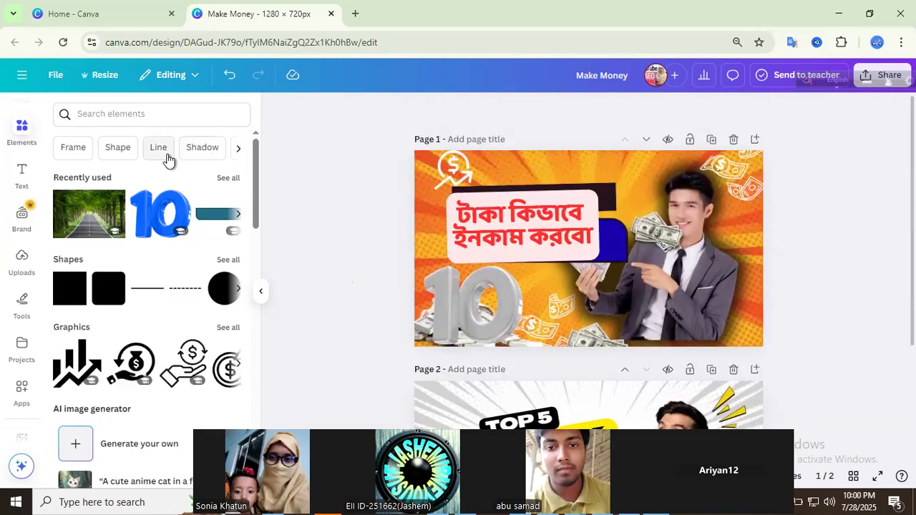
scroll(506, 313, "down", 3)
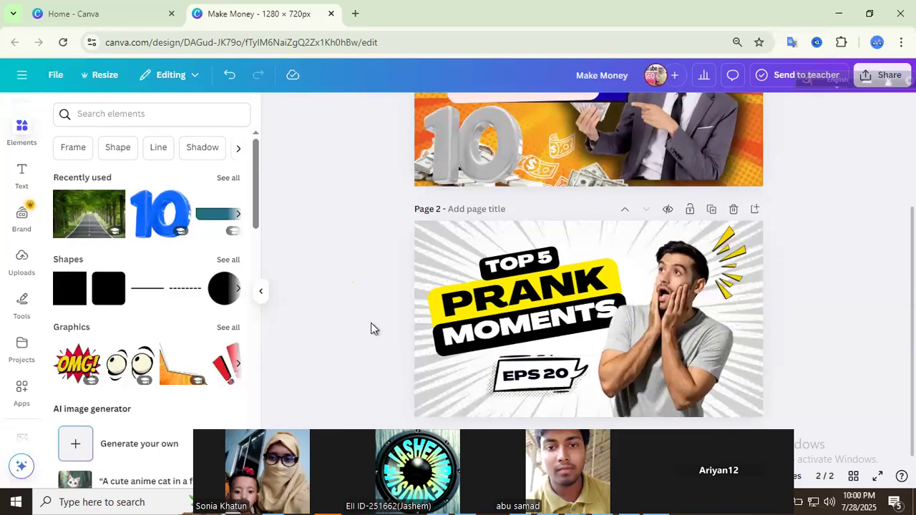
Step: Add a blank page 3 and enlarge the recently used tree-lined road photo to cover it
key("ctrl+Return")
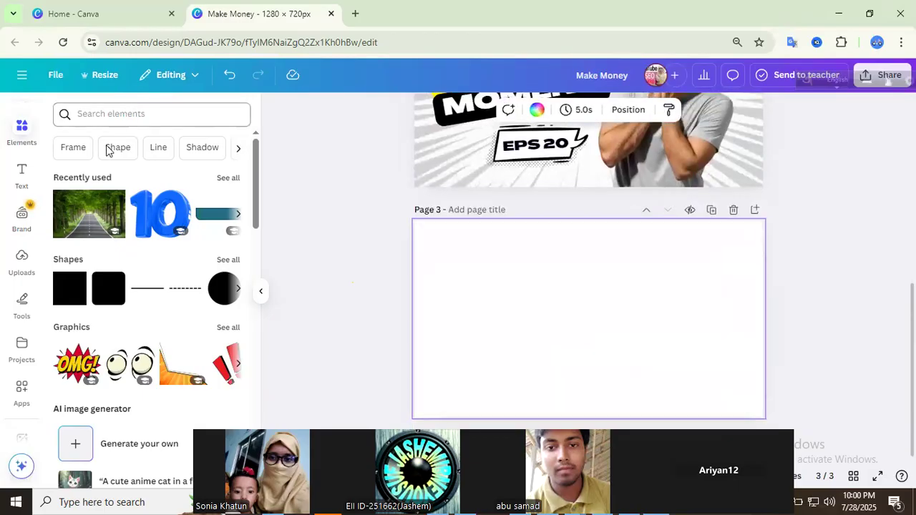
left_click(87, 204)
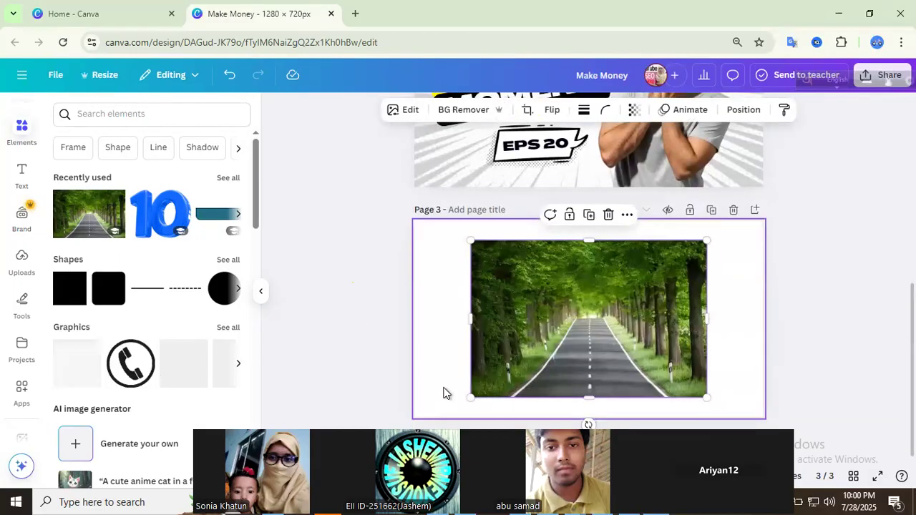
left_click_drag(469, 397, 396, 411)
left_click_drag(709, 242, 807, 230)
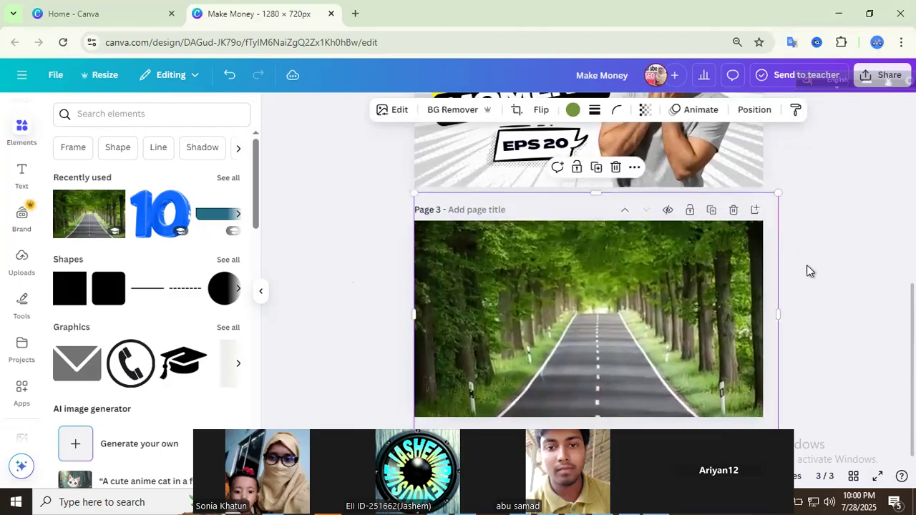
left_click(807, 311)
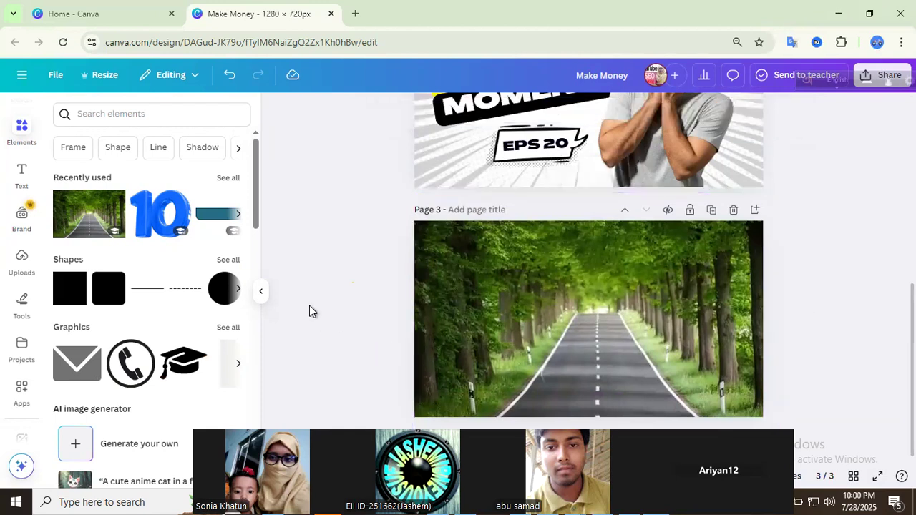
Step: Try placing the surprised man's photo from page 2 onto the road photo and undo the placement
left_click(661, 123)
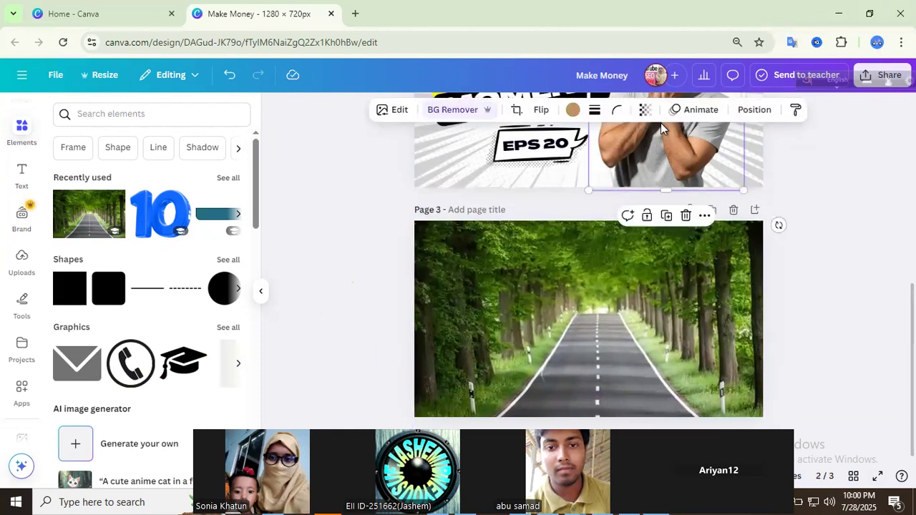
left_click(667, 215)
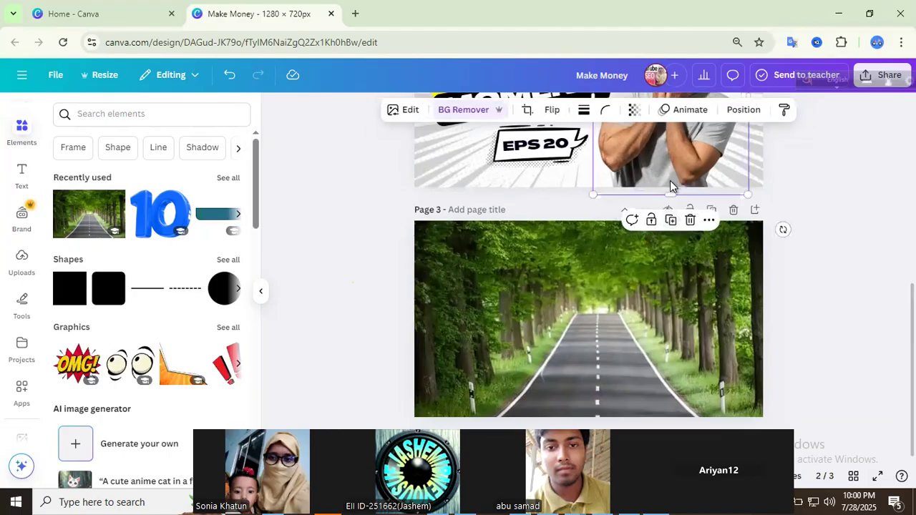
left_click_drag(683, 162, 689, 385)
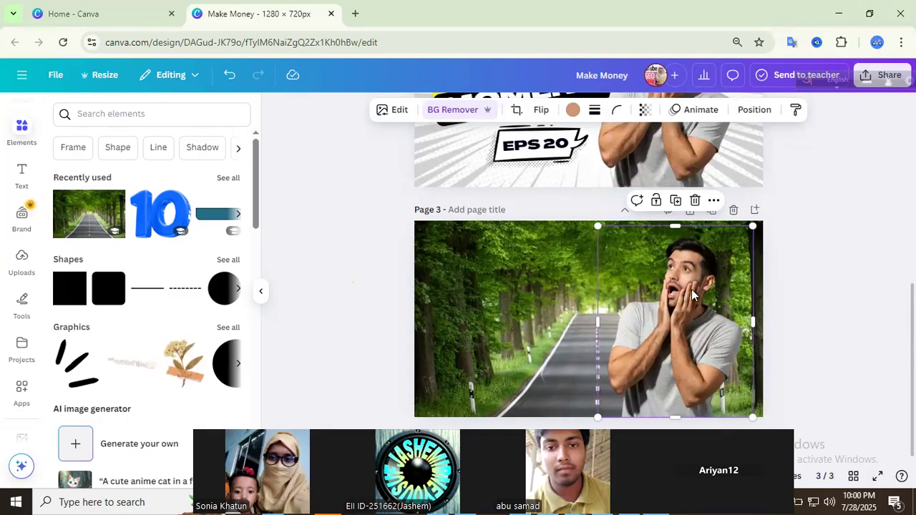
left_click(695, 199)
left_click_drag(684, 137, 684, 374)
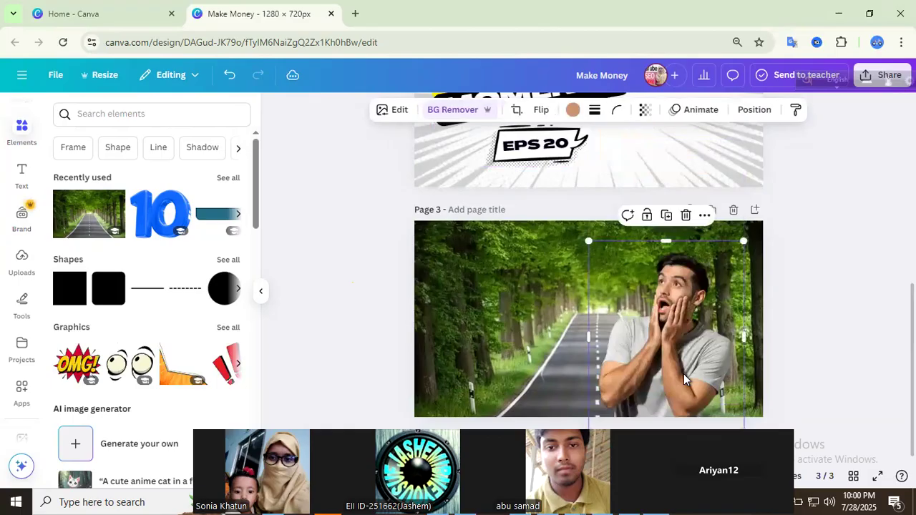
left_click(227, 76)
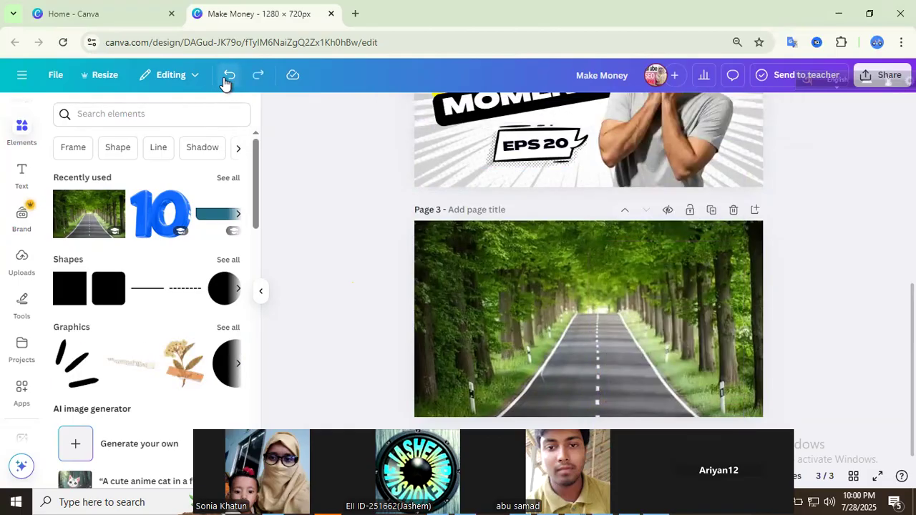
Step: Duplicate the surprised man's photo on page 2 and place the copy along the right edge of page 3's road photo
left_click(666, 148)
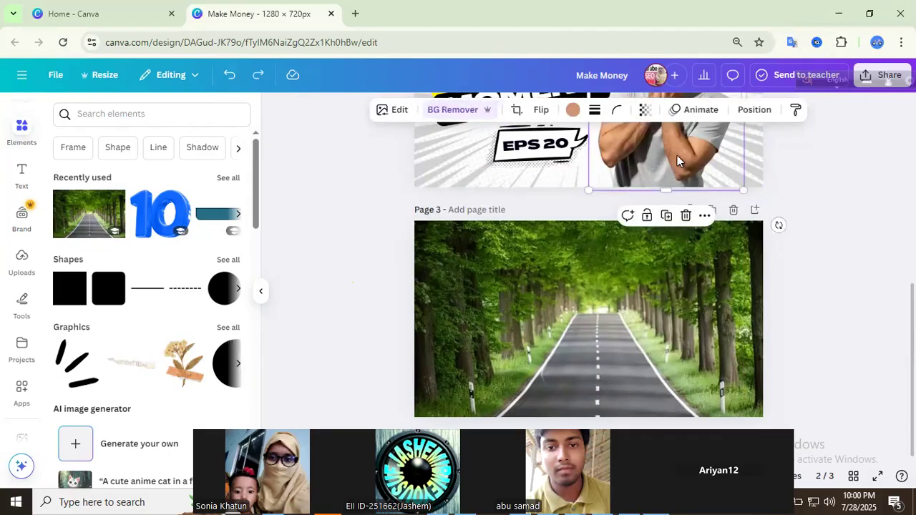
left_click(668, 217)
left_click_drag(667, 218, 674, 377)
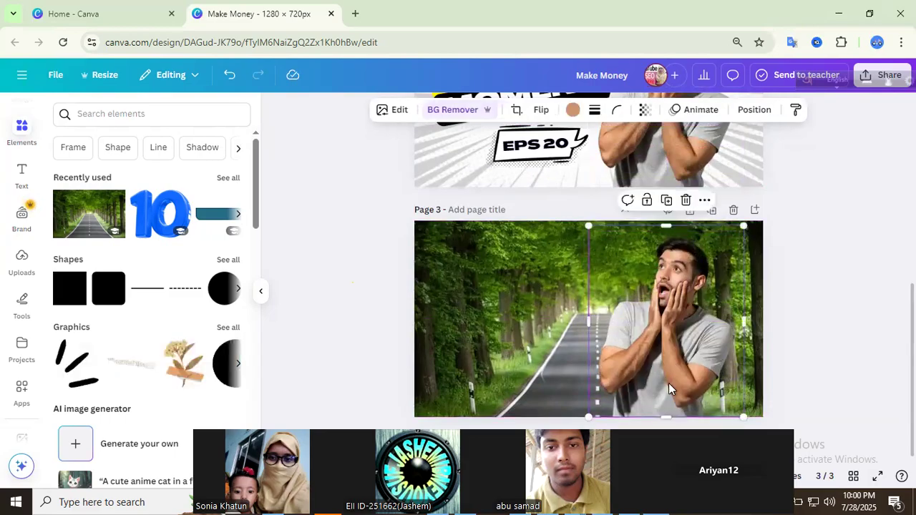
left_click_drag(691, 356, 711, 358)
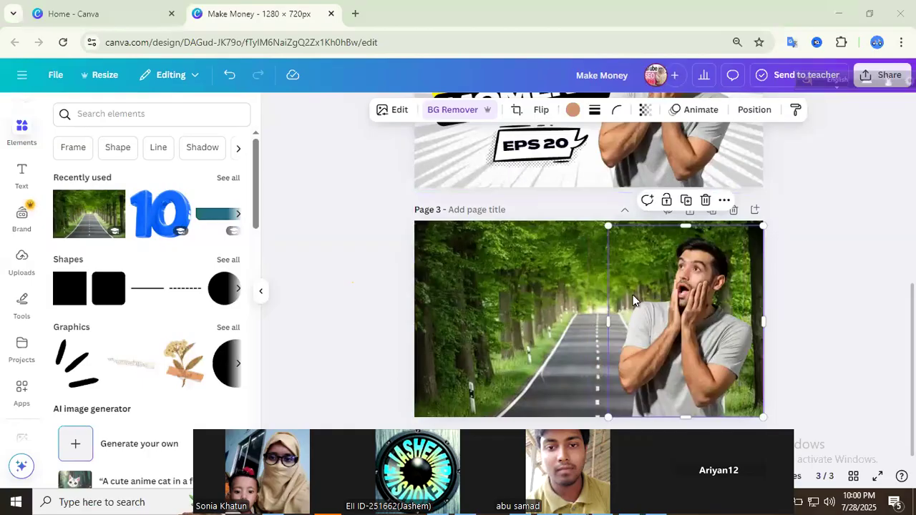
left_click(384, 315)
Step: Search the elements for "gradiyence" and show all matching graphics
left_click(99, 111)
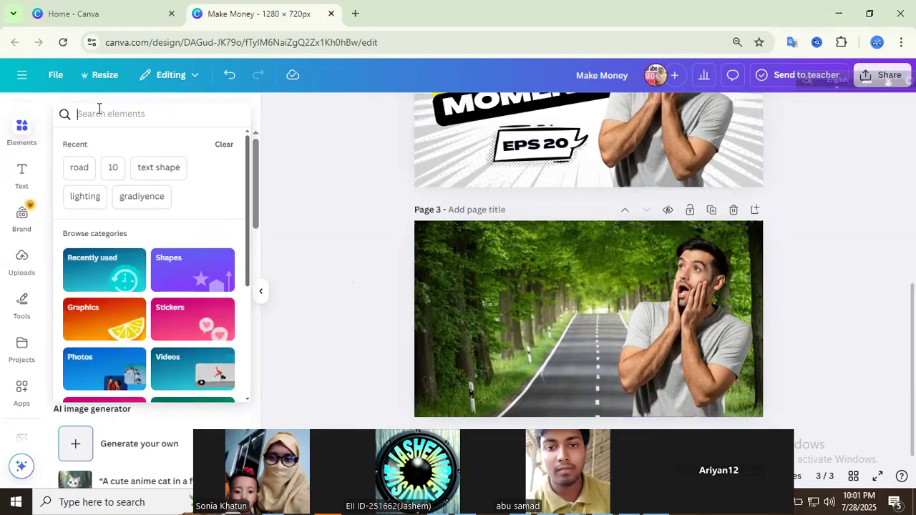
type("grad")
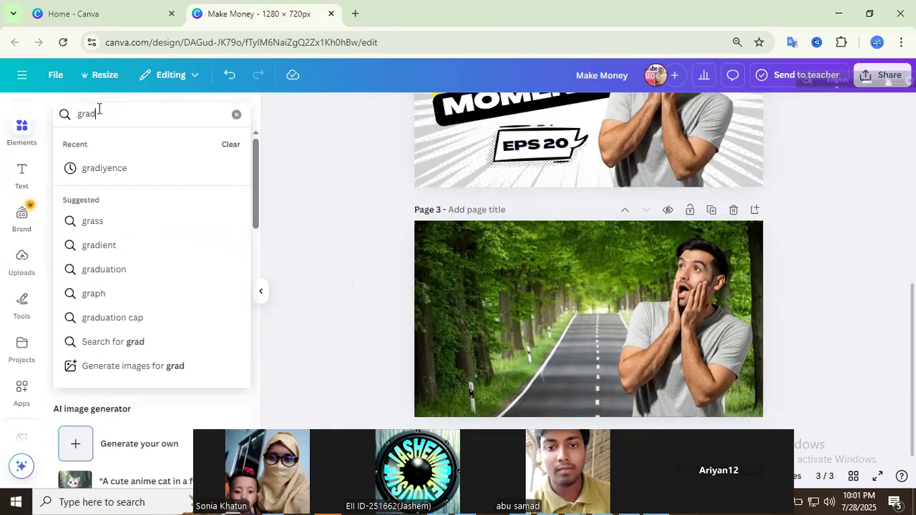
type("iye")
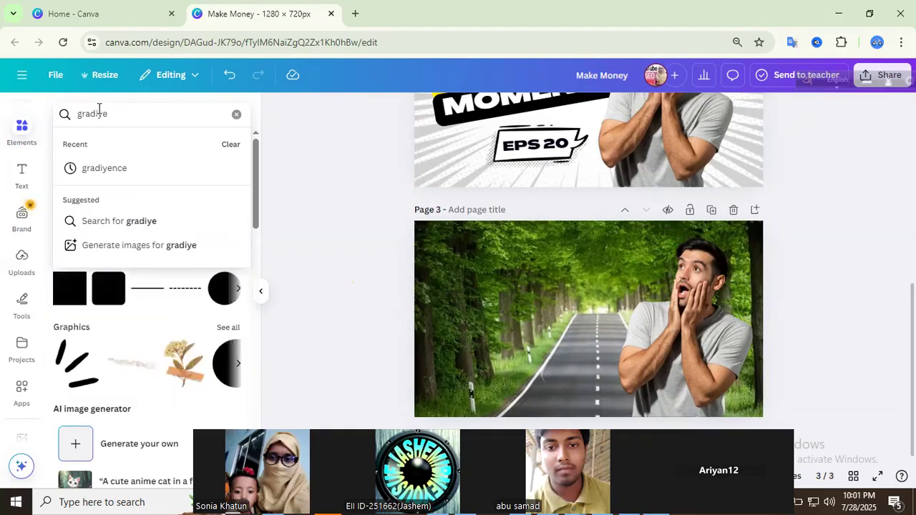
left_click(94, 176)
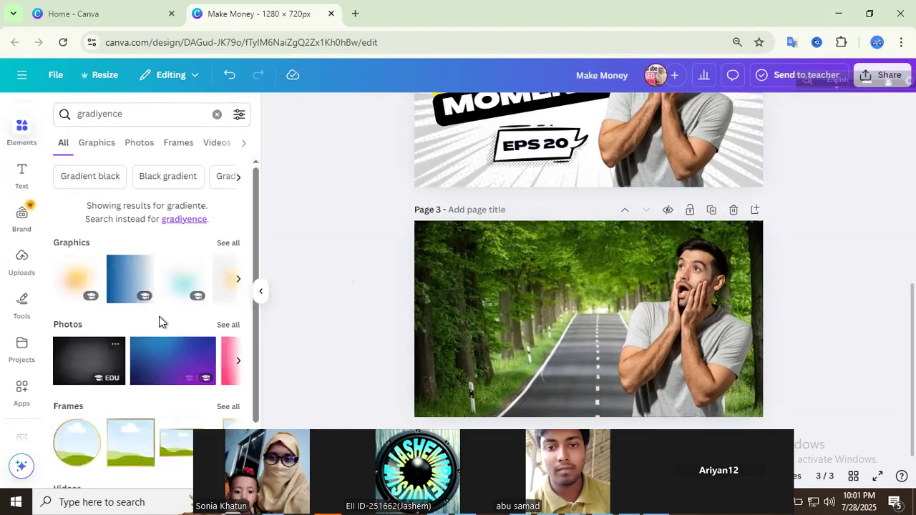
left_click(227, 245)
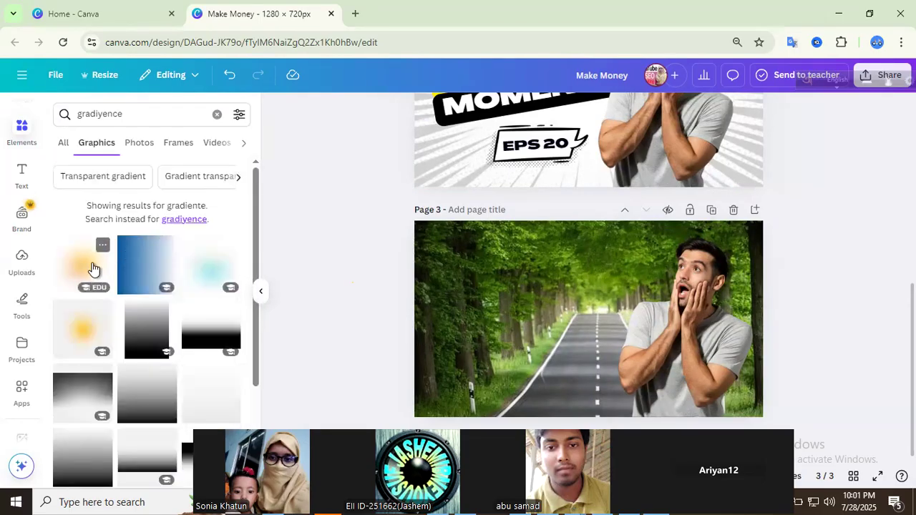
Step: Add the orange and teal blurred gradient graphics over the man on page 3, enlarging the orange one
left_click(73, 272)
left_click_drag(601, 319, 705, 293)
left_click_drag(648, 330, 608, 367)
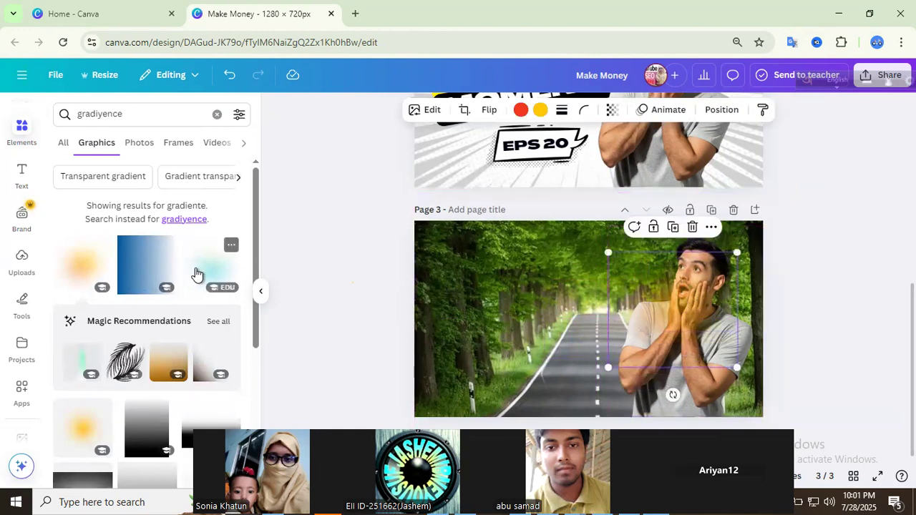
left_click(208, 270)
left_click_drag(551, 343, 655, 309)
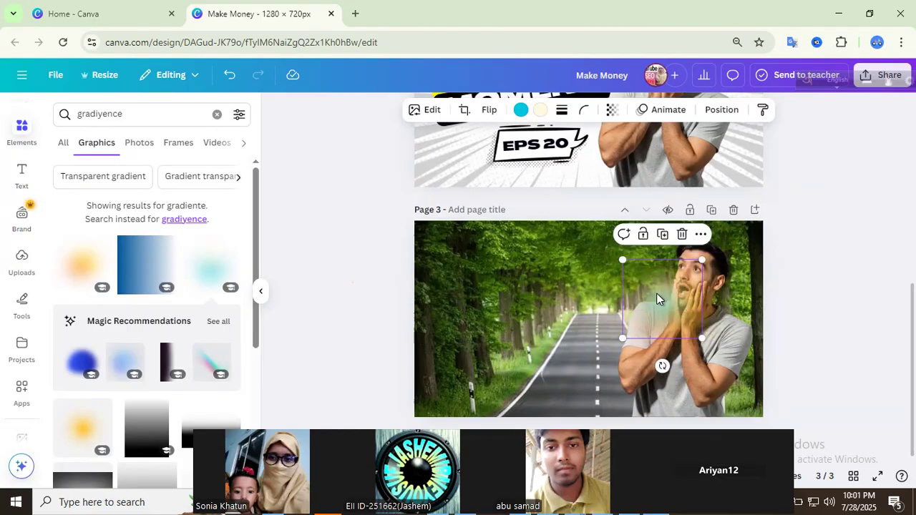
Step: Reorder page 3's layers so both gradient graphics sit behind the man and above the road photo
key("alt+1")
left_click_drag(206, 267, 201, 293)
left_click_drag(201, 225, 208, 271)
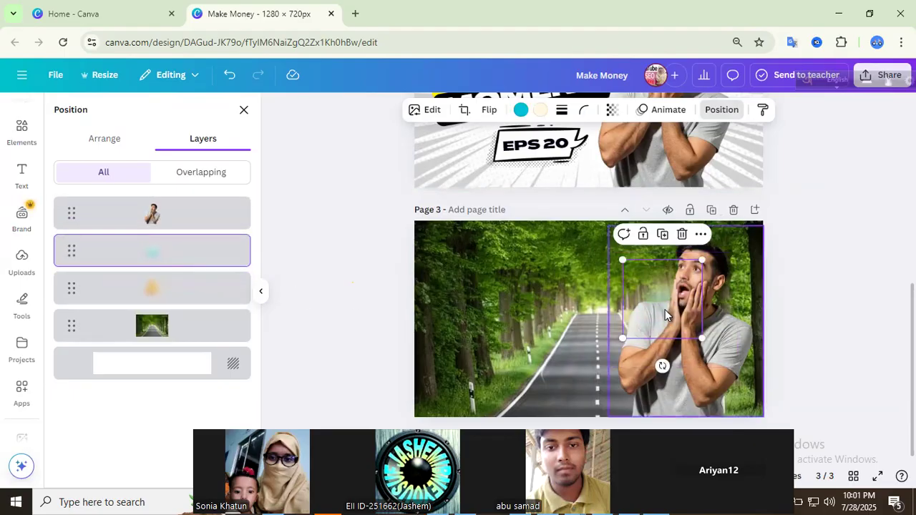
Step: Enlarge the teal gradient and position it behind the man's head and shoulder
left_click_drag(665, 310, 648, 311)
left_click_drag(685, 343, 741, 404)
left_click_drag(658, 322, 657, 289)
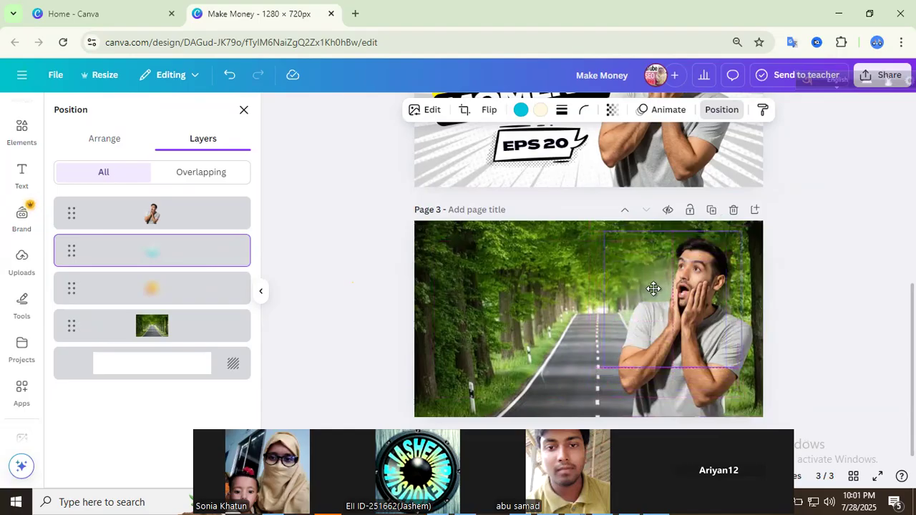
left_click(387, 274)
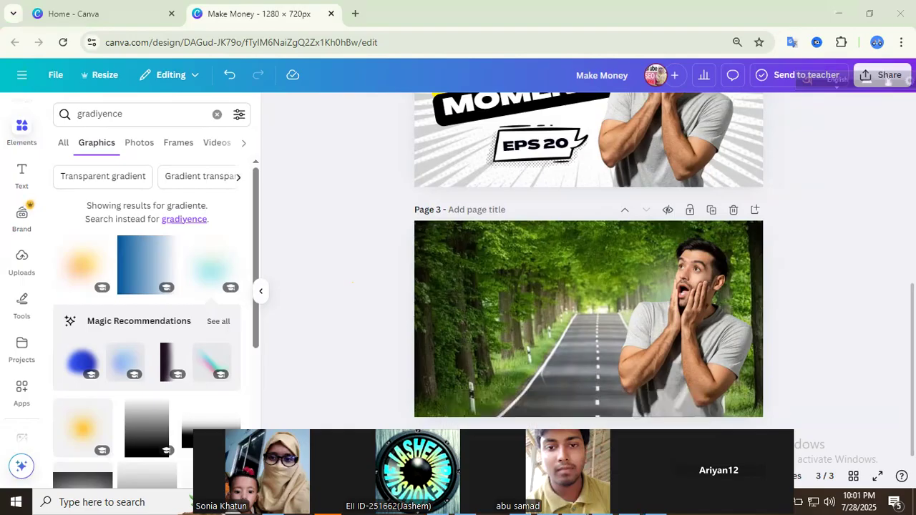
Step: Move page 1's Bengali title down over the man's jacket and delete the dark and blue bars that were behind it
mouse_move(575, 503)
scroll(656, 240, "up", 6)
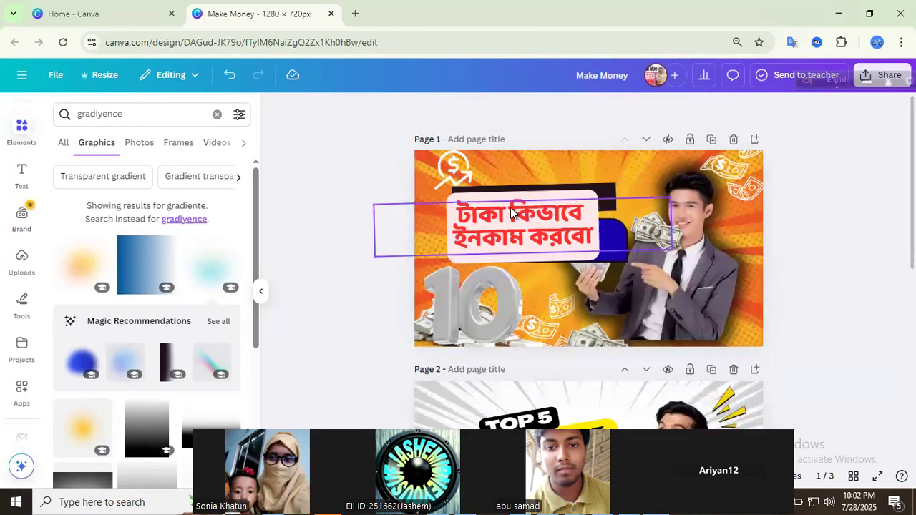
left_click_drag(510, 207, 627, 278)
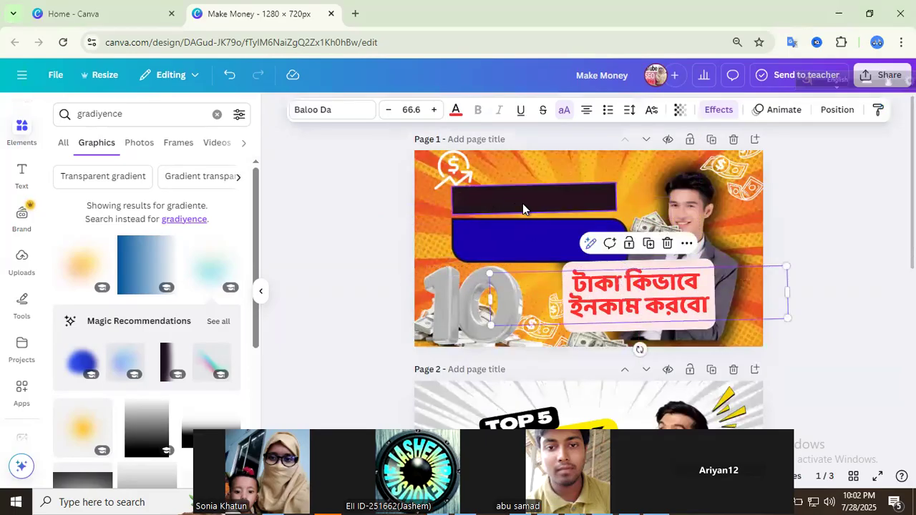
left_click(501, 208)
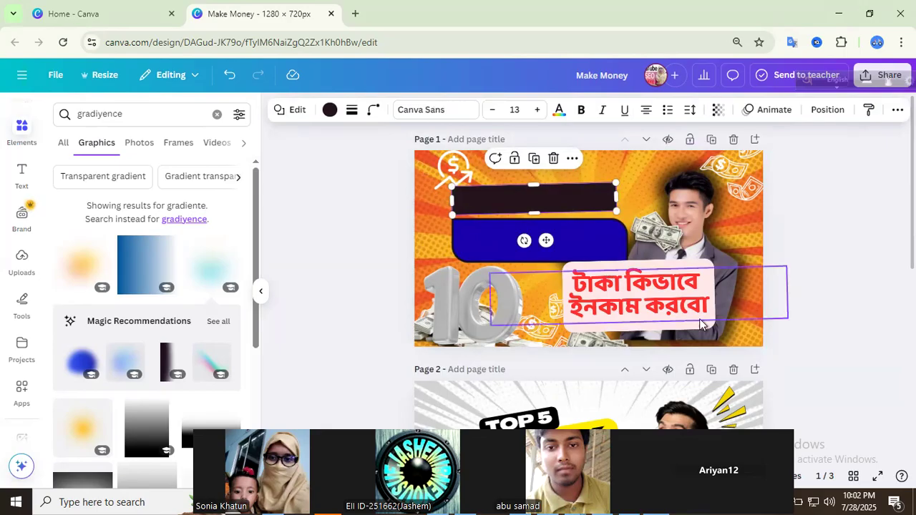
left_click(553, 157)
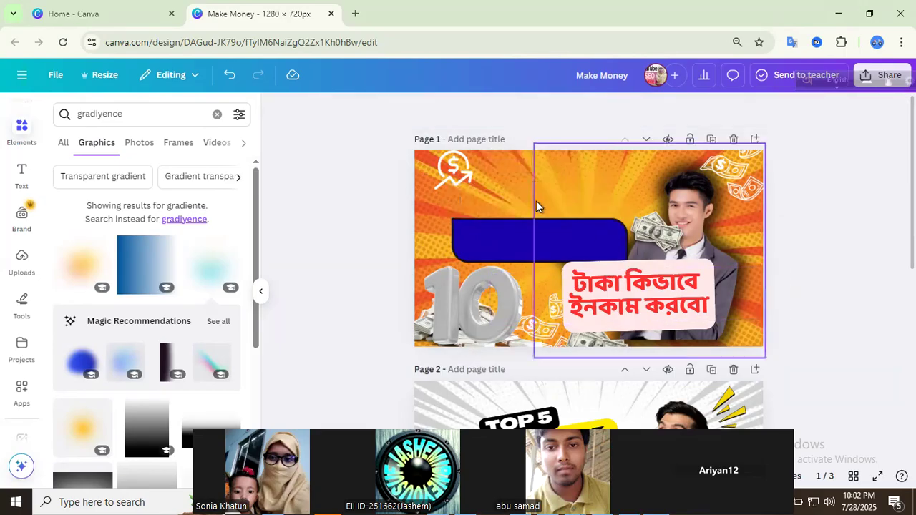
left_click(529, 231)
left_click(555, 194)
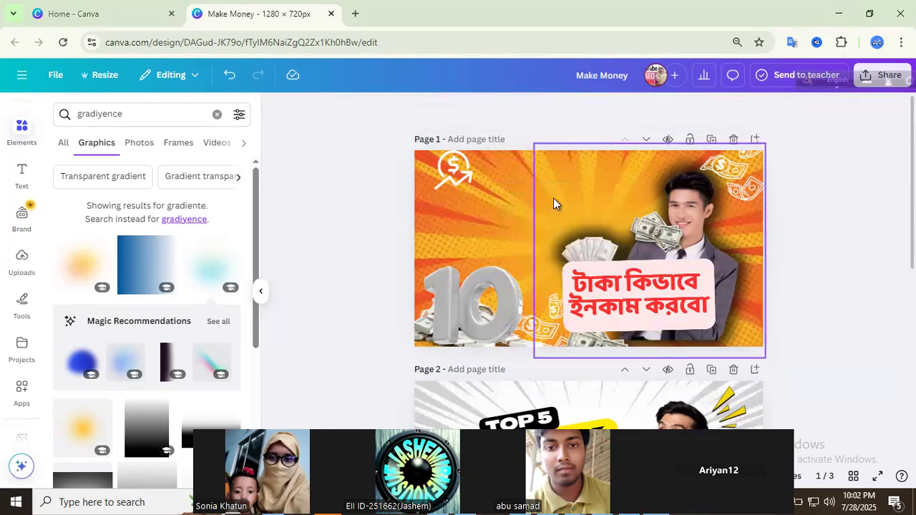
Step: Undo the removal of page 1's dark and blue bars, and delete the Bengali title over the man's jacket
left_click(224, 80)
left_click(224, 80)
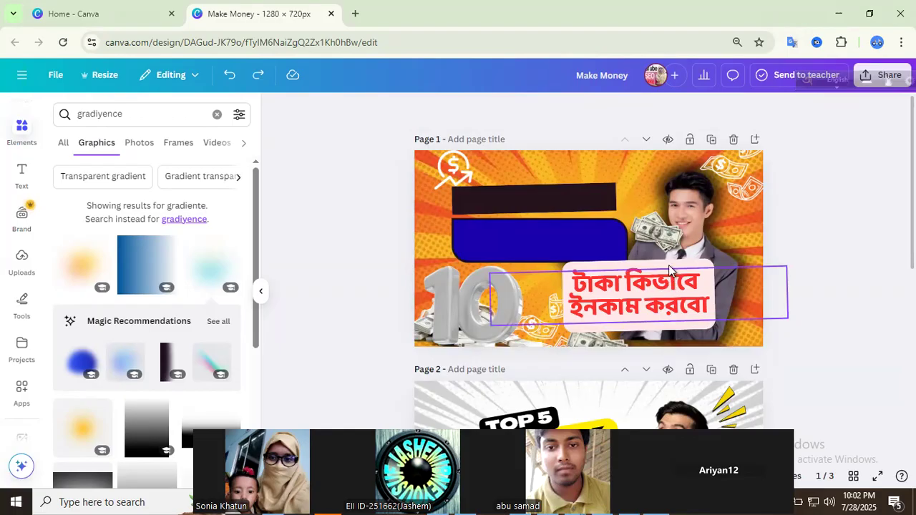
left_click(663, 300)
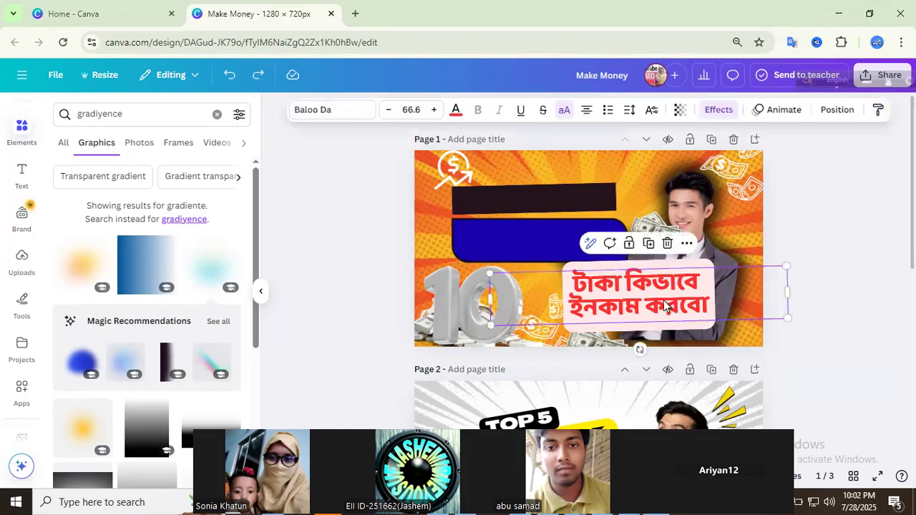
left_click(667, 245)
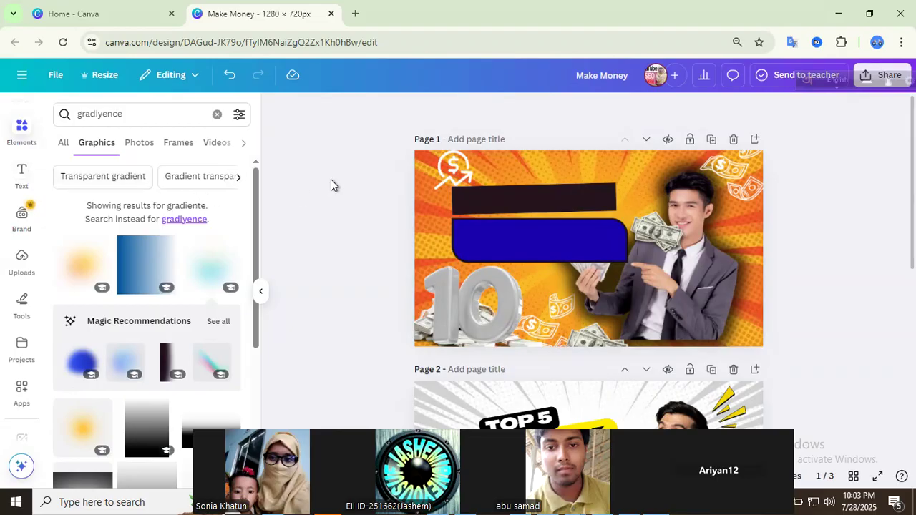
Step: Shift page 1's silver 10 slightly right and move the cash bundle beside the man's face to the page's right edge
mouse_move(453, 297)
left_mouse_down()
mouse_move(518, 300)
mouse_move(458, 304)
left_mouse_up()
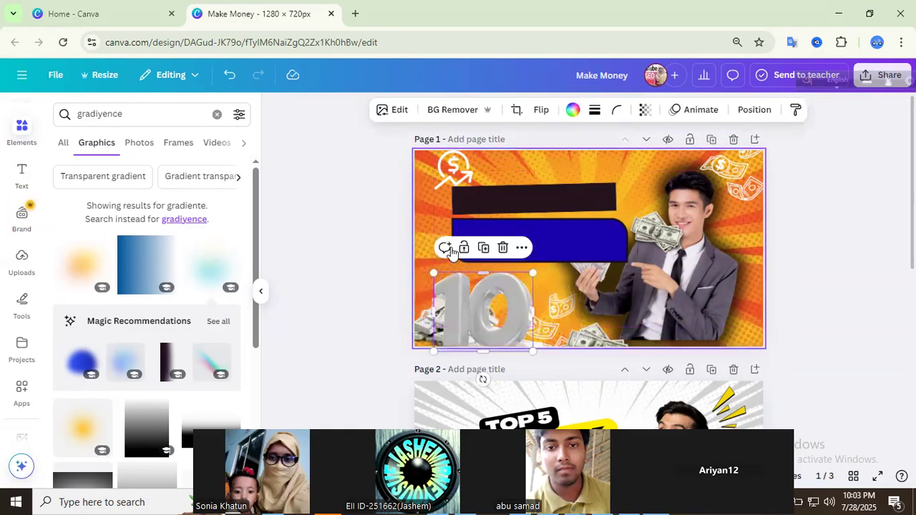
left_click(666, 229)
left_click_drag(666, 229, 761, 231)
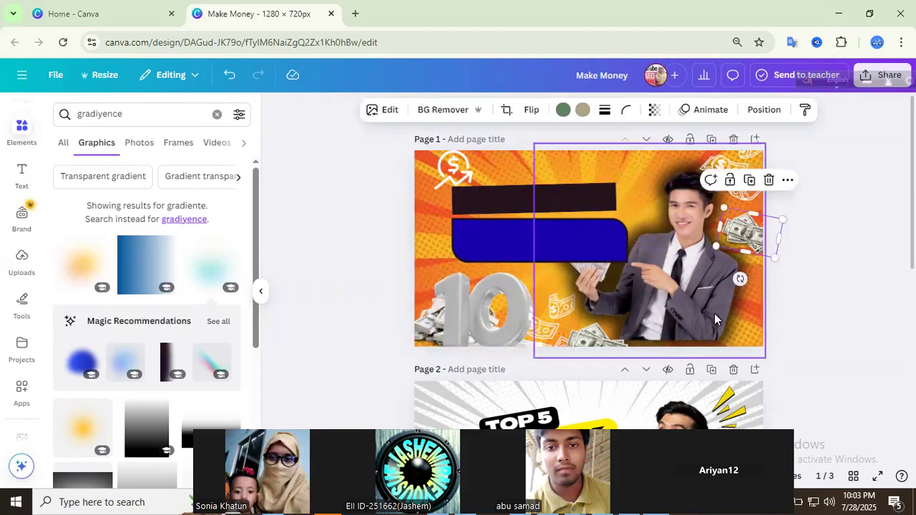
Step: Delete the blue rounded bar and the dark bar from page 1
left_click(518, 242)
left_click(553, 194)
left_click(552, 188)
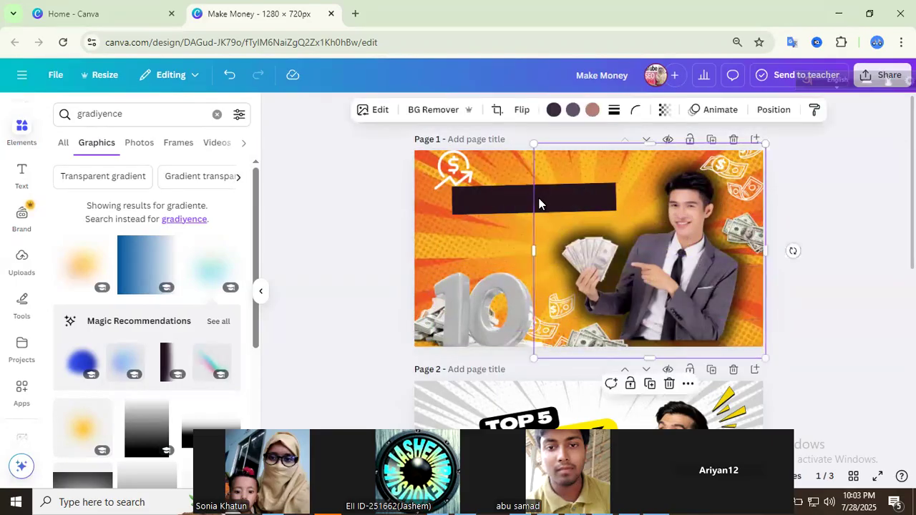
left_click(512, 201)
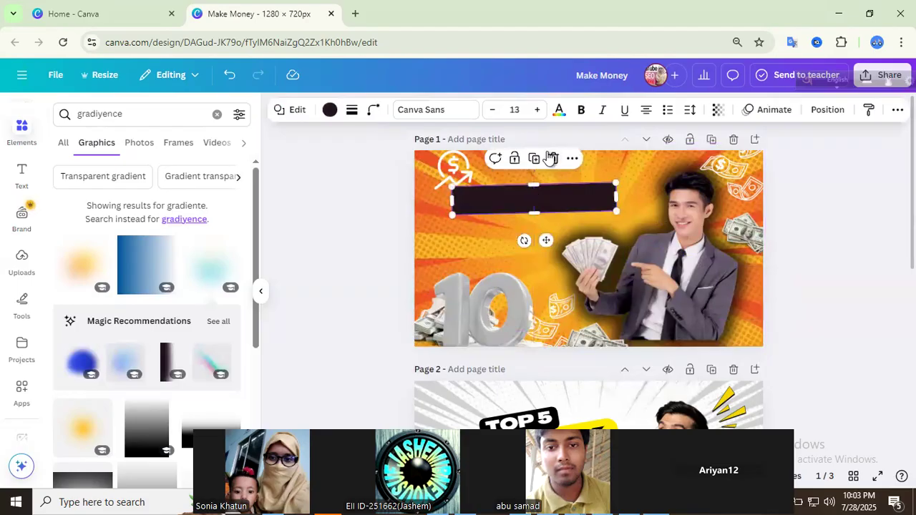
left_click(550, 159)
Step: Move the silver 10 up above the money pile and shift the man slightly right and down on page 1
left_click_drag(523, 313, 521, 244)
left_click(616, 283)
mouse_move(657, 285)
left_mouse_down()
mouse_move(458, 290)
mouse_move(625, 278)
mouse_move(680, 286)
mouse_move(670, 290)
left_mouse_up()
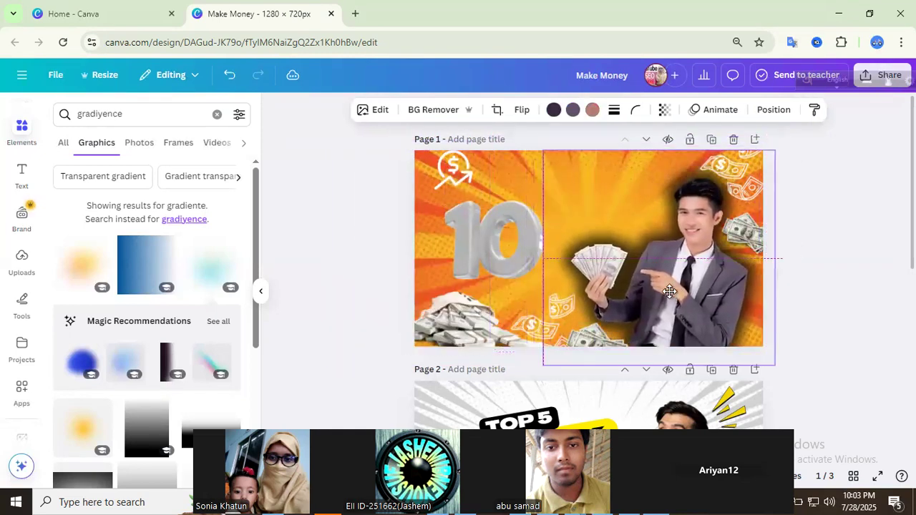
left_click(385, 279)
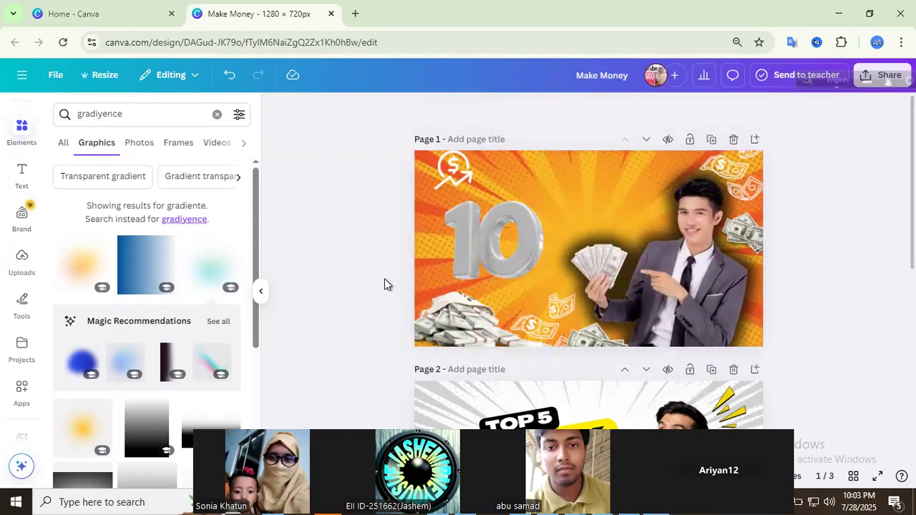